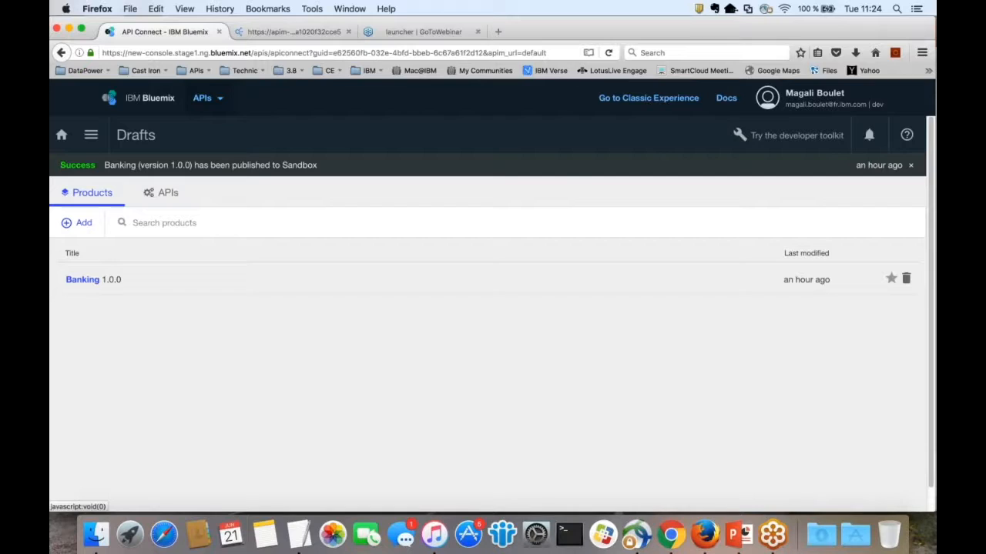
# Step: Show the draft APIs list: mybranches 2.0, mybranches 1.0.0 and testAPI 1.0.0
pyautogui.click(221, 99)
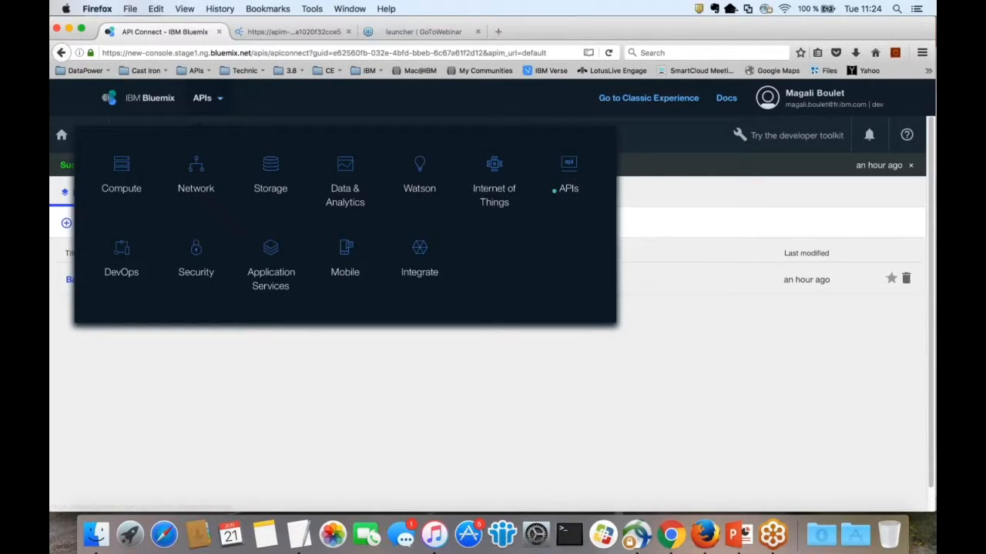
pyautogui.click(207, 98)
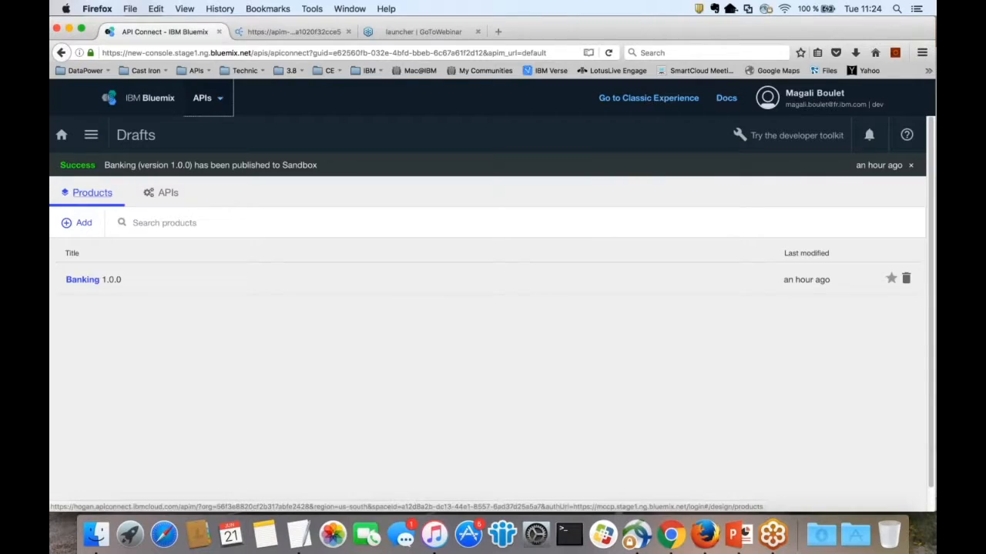
pyautogui.click(162, 193)
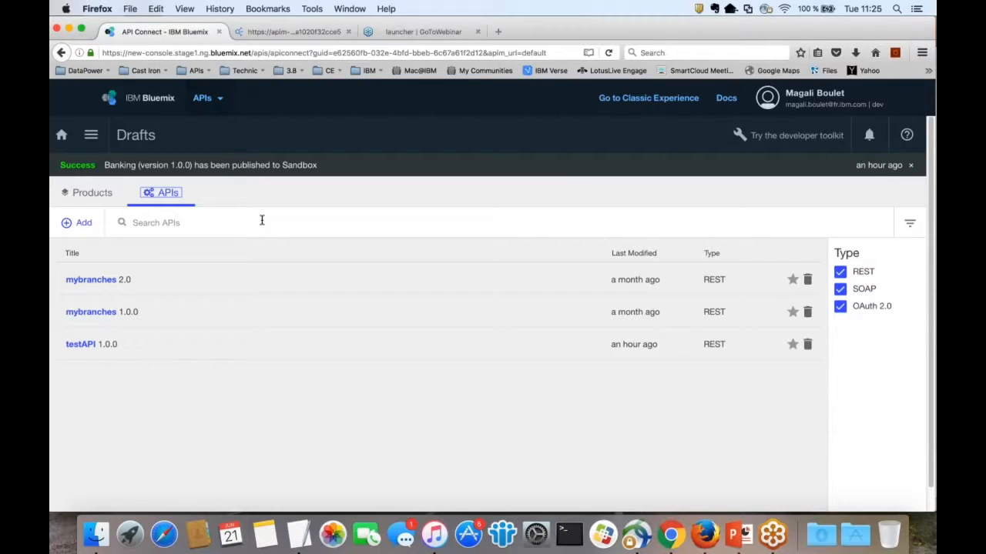
# Step: Strip the branch ID from the banka/v1/branches URL to load every branch, then return to the drafts
pyautogui.click(279, 34)
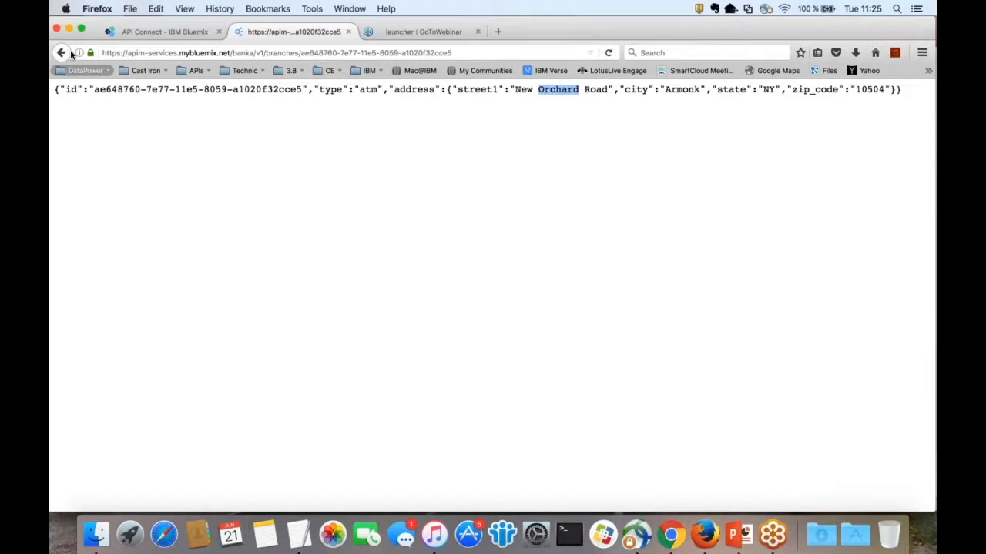
pyautogui.click(349, 52)
pyautogui.moveTo(302, 52); pyautogui.dragTo(102, 52)
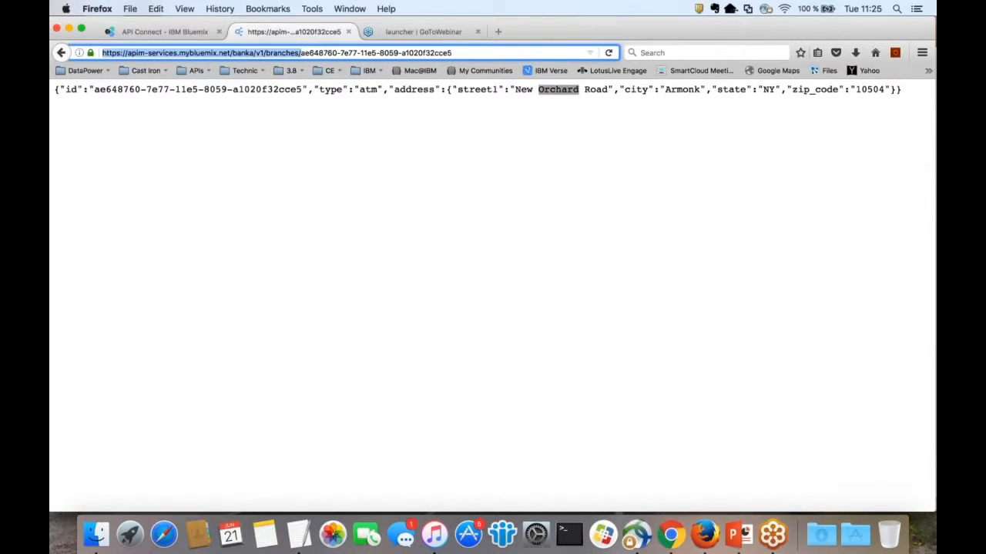
pyautogui.moveTo(301, 53); pyautogui.dragTo(476, 52)
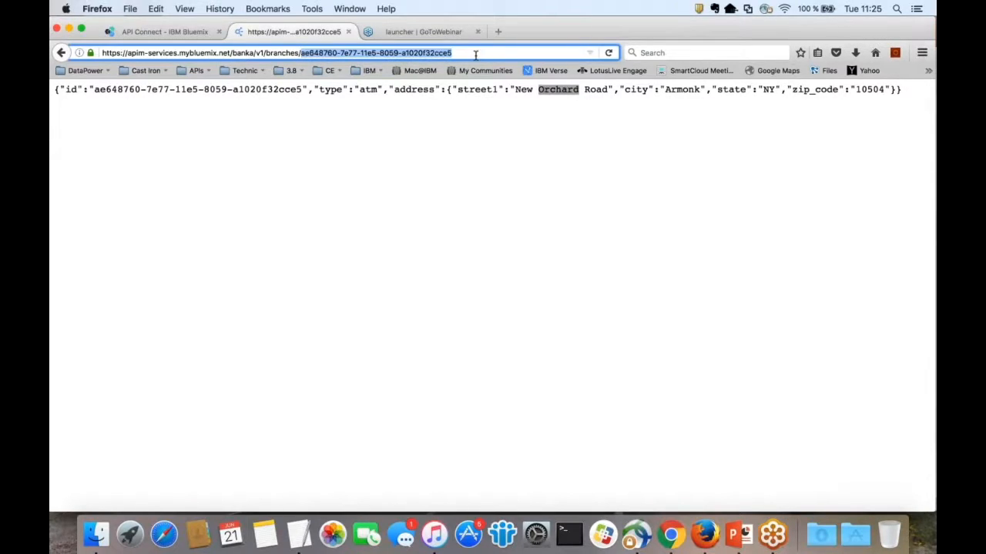
pyautogui.press('BackSpace')
pyautogui.press('BackSpace')
pyautogui.press('Return')
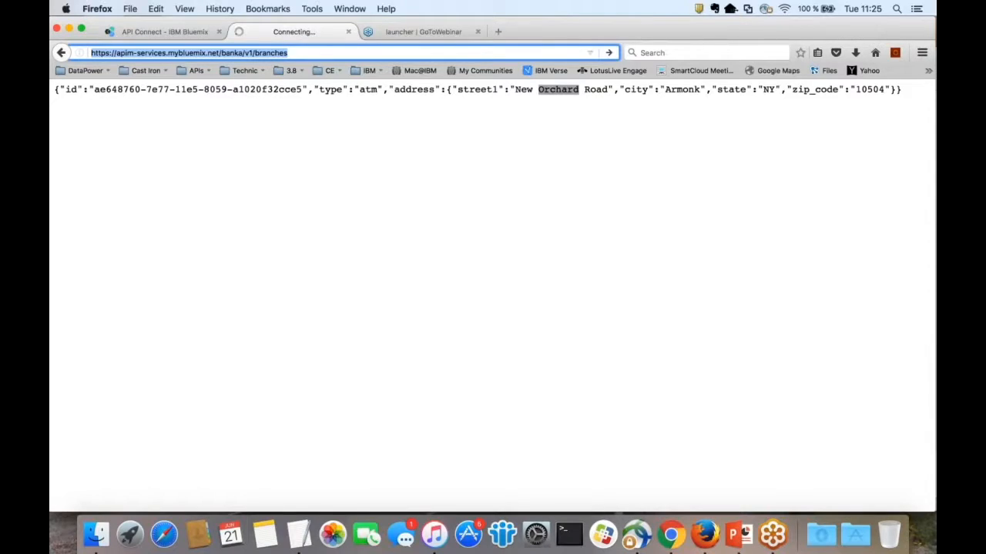
pyautogui.write('bra')
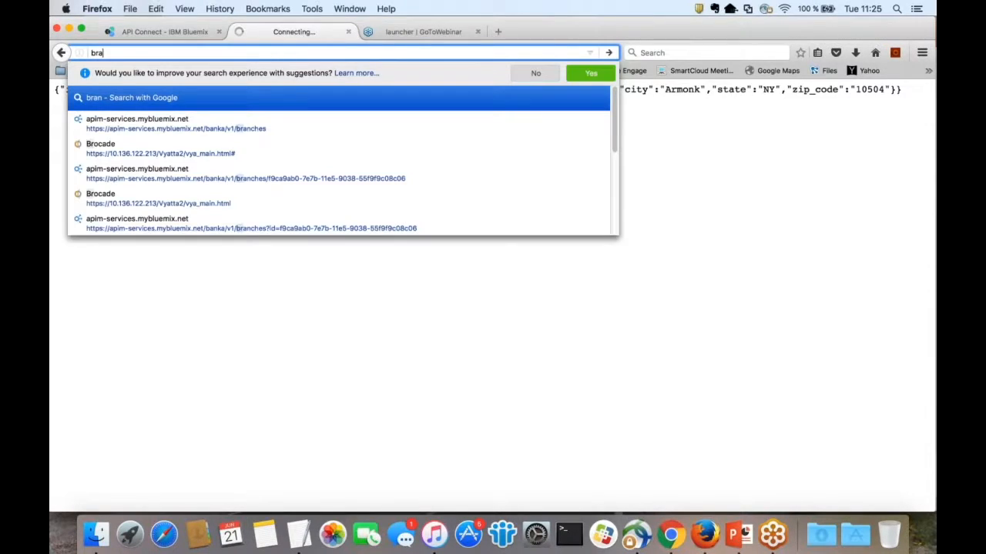
pyautogui.write('n')
pyautogui.press('Down')
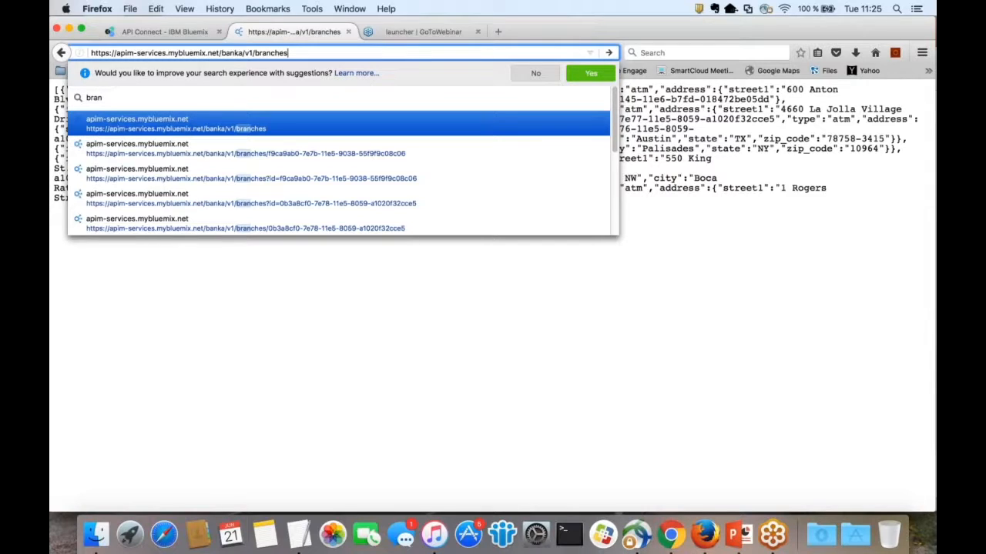
pyautogui.press('Return')
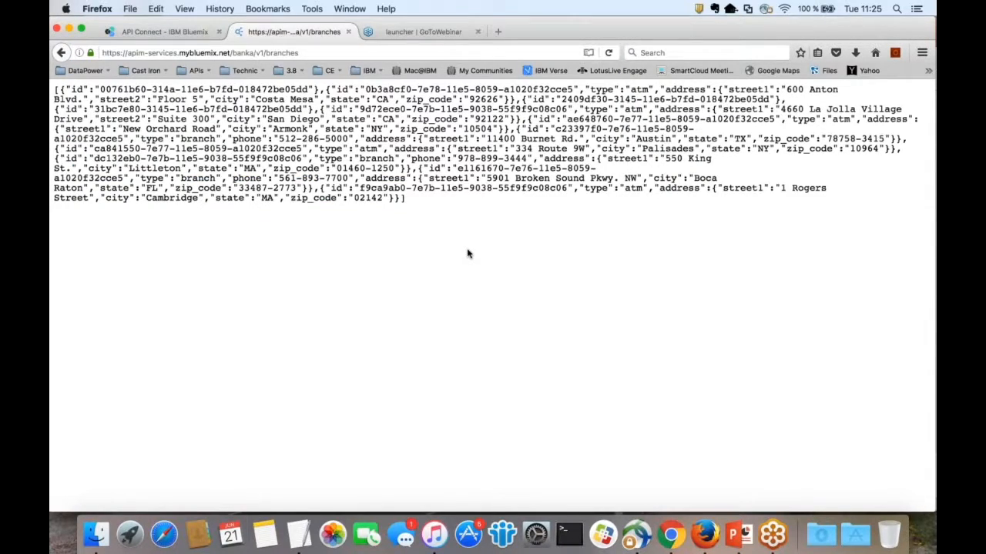
pyautogui.click(168, 33)
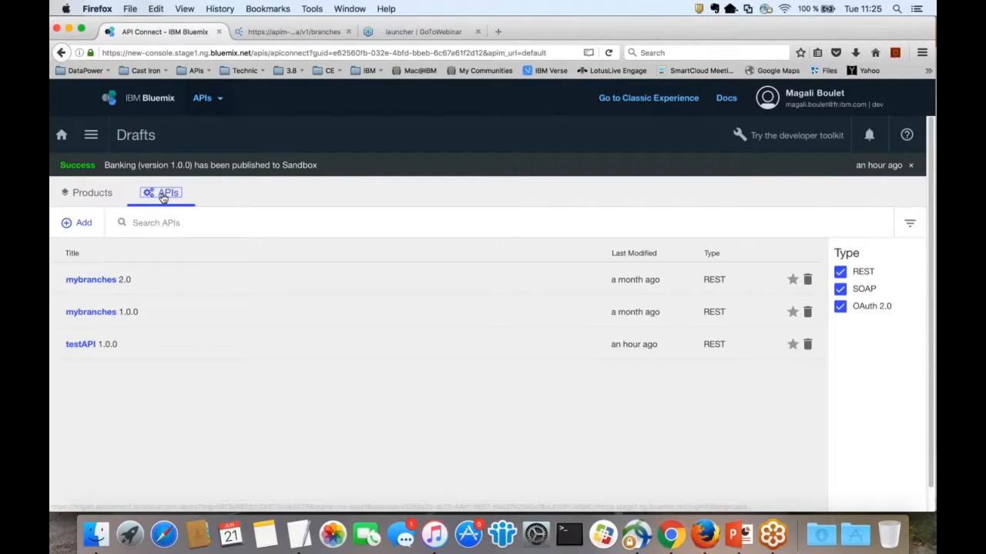
# Step: Create a new API titled webinarApi, named webinarapi, version 1.0.0, with no product
pyautogui.click(80, 223)
pyautogui.click(127, 265)
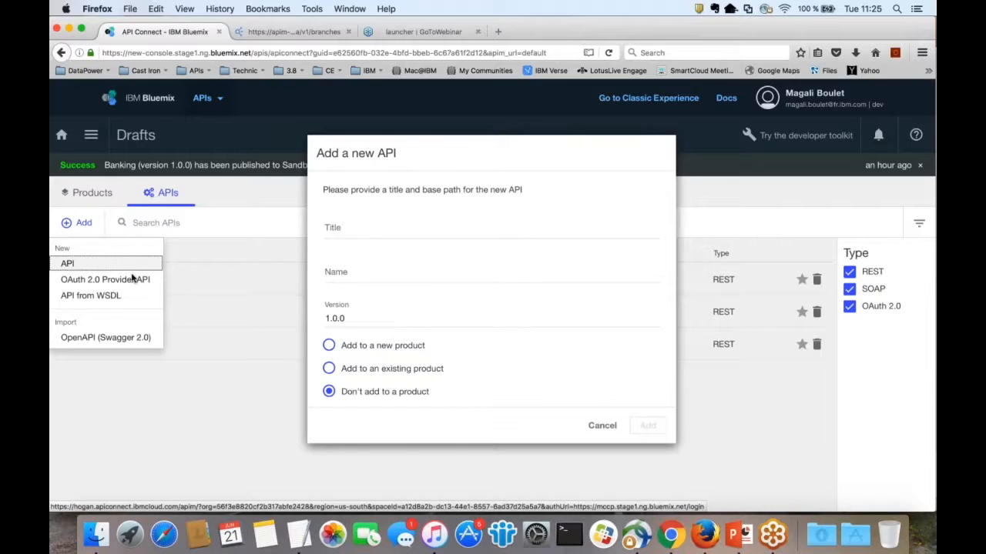
pyautogui.write('webinarApi')
pyautogui.press('Tab')
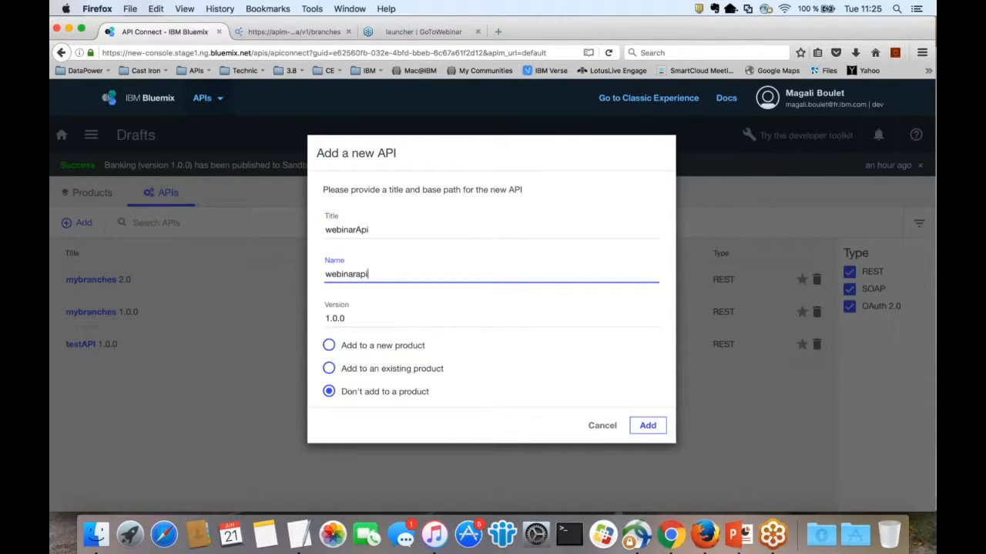
pyautogui.click(362, 322)
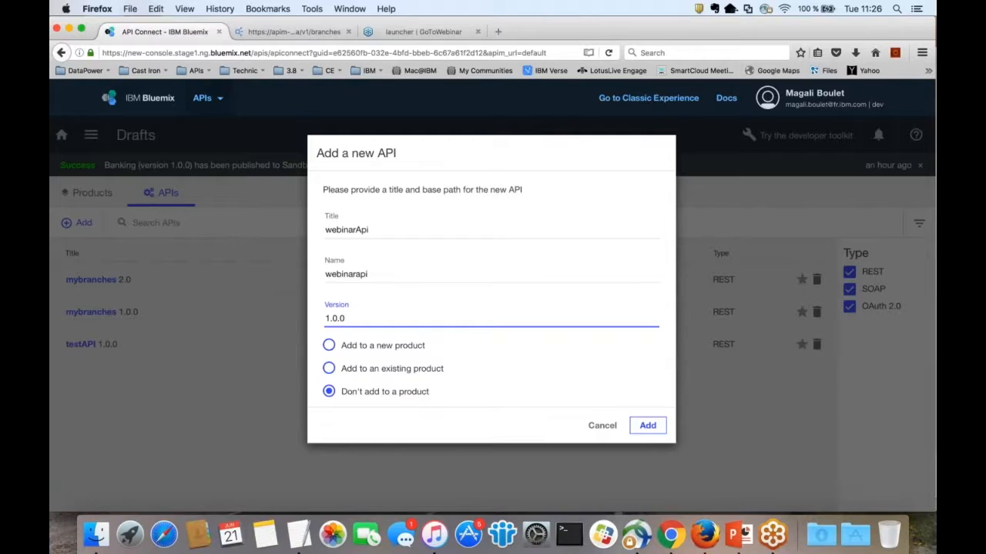
pyautogui.click(647, 425)
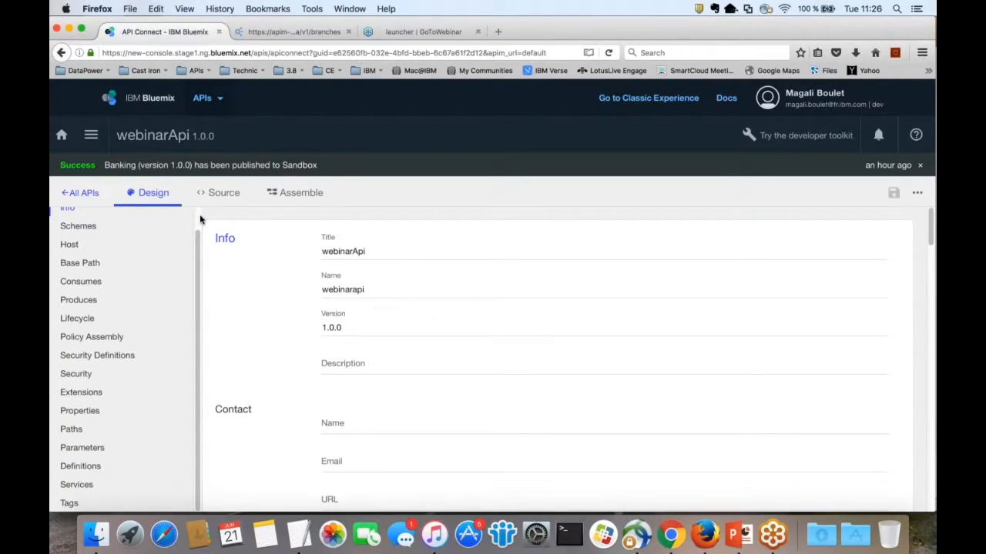
# Step: Go to webinarApi's Paths section and view its Swagger YAML source with empty paths
pyautogui.scroll(1, 197, 216)
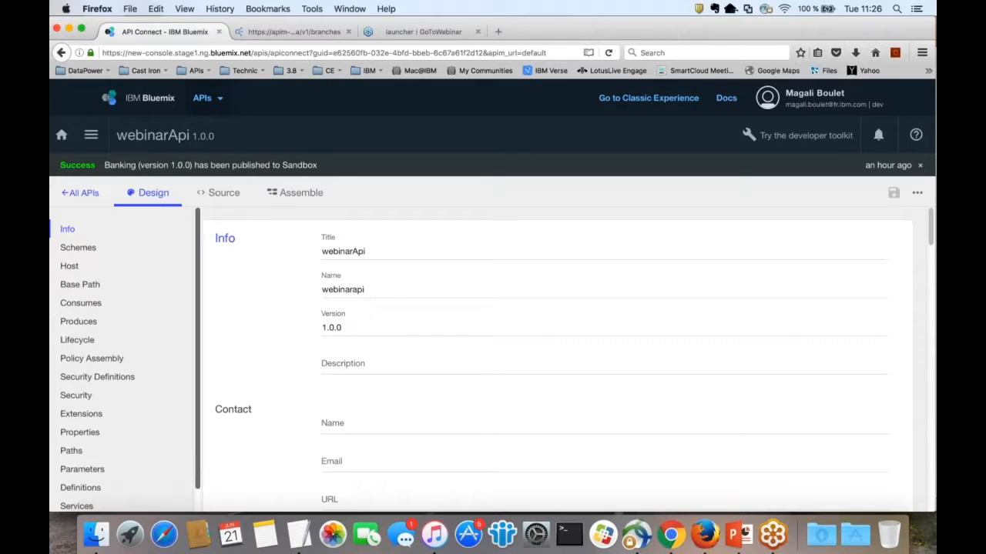
pyautogui.scroll(-1, 193, 381)
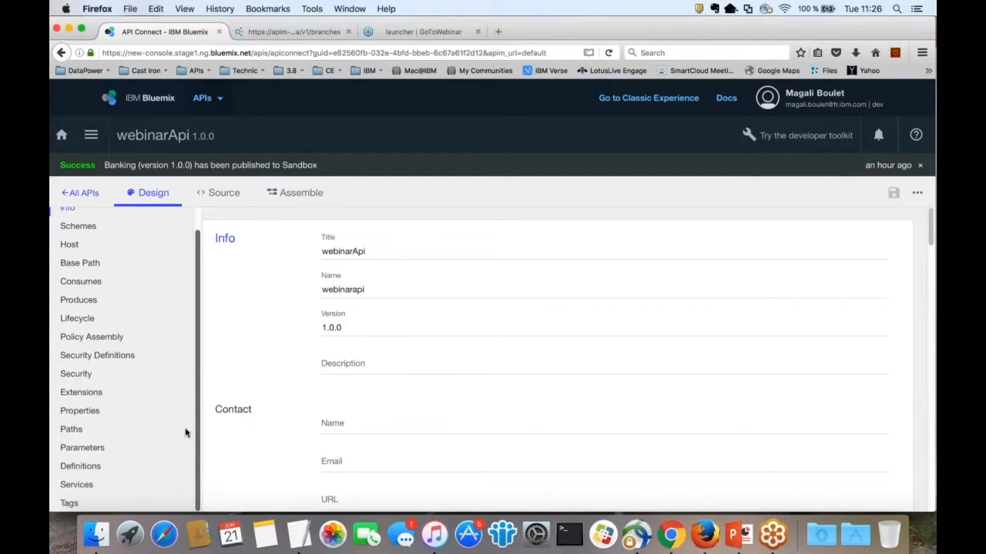
pyautogui.click(123, 430)
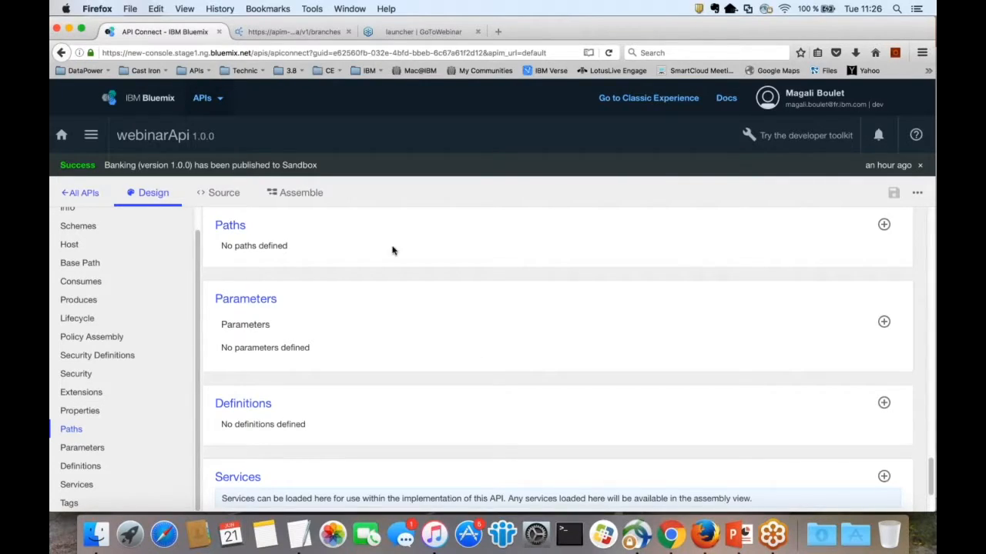
pyautogui.click(223, 194)
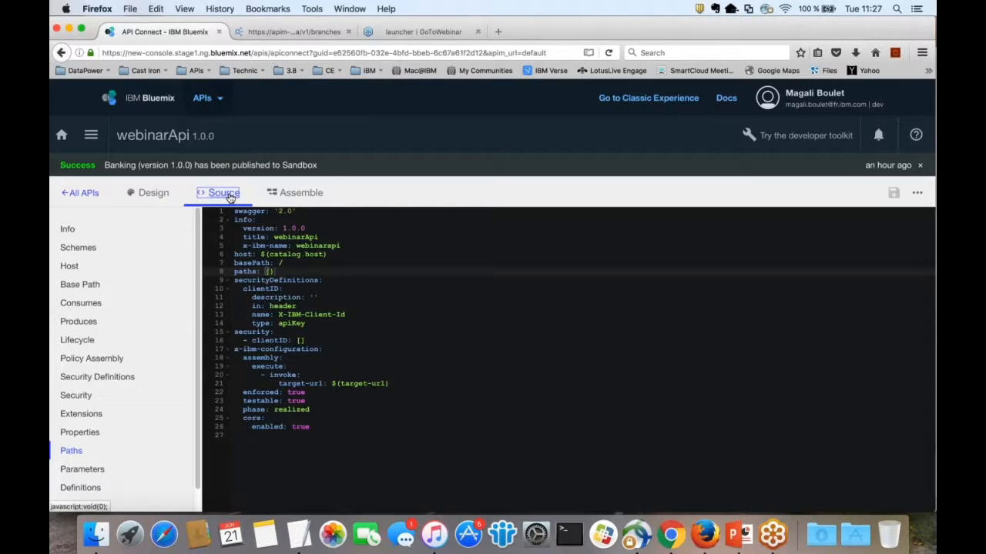
# Step: Return to webinarApi's Design form at its empty Definitions section
pyautogui.click(154, 194)
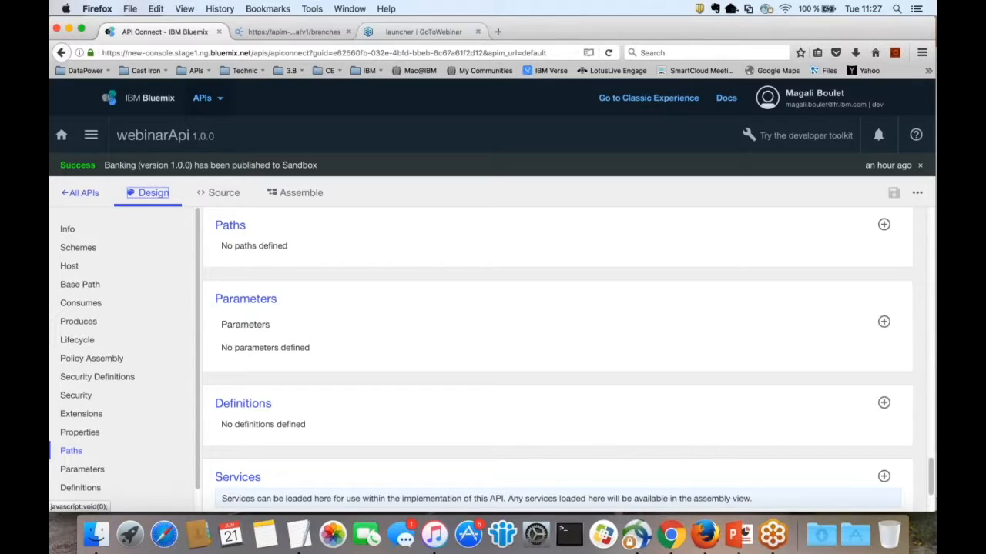
pyautogui.click(497, 32)
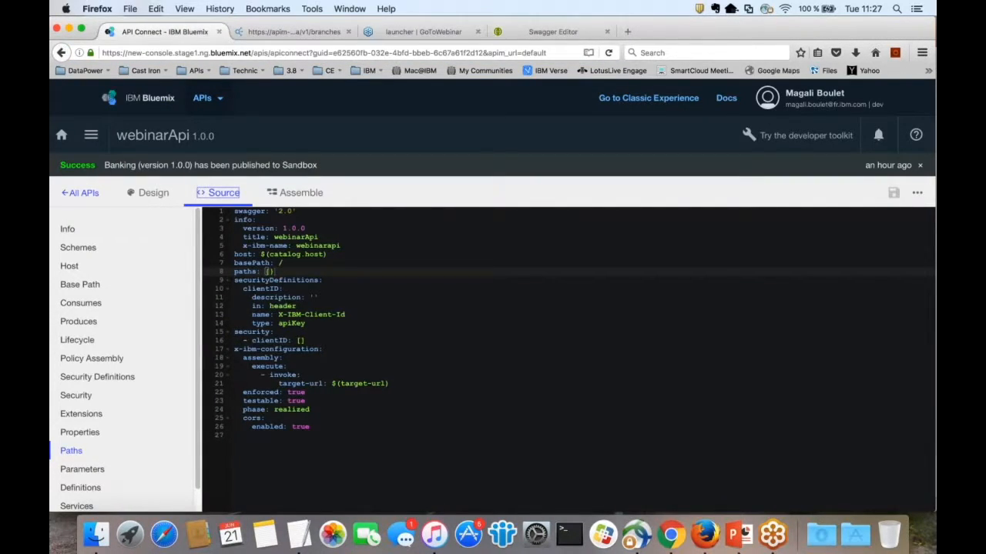
pyautogui.click(148, 193)
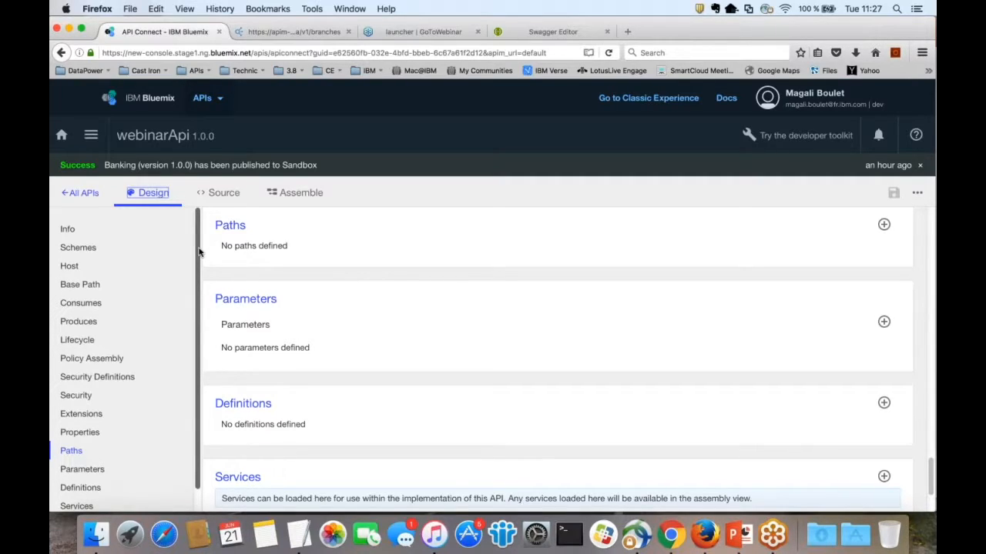
pyautogui.scroll(-1, 198, 319)
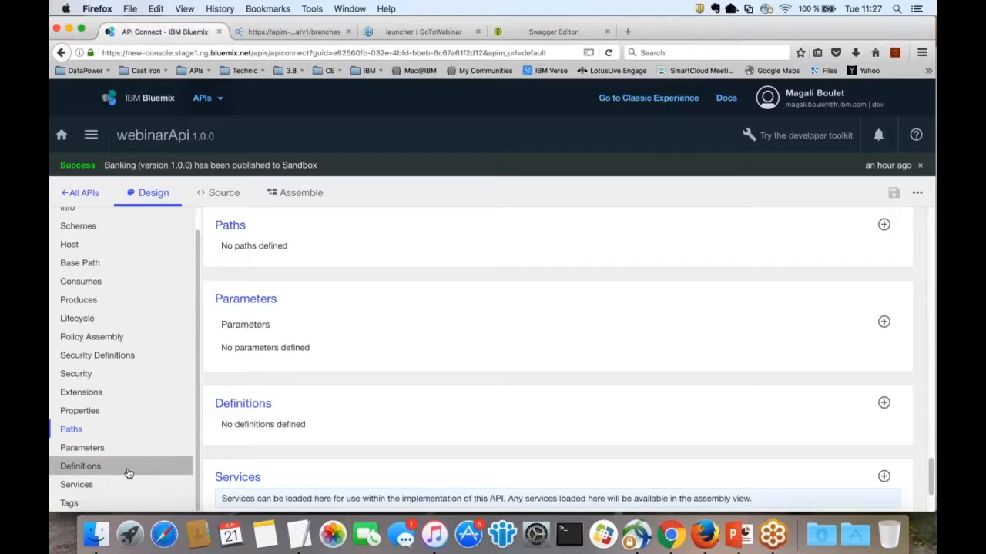
pyautogui.click(128, 471)
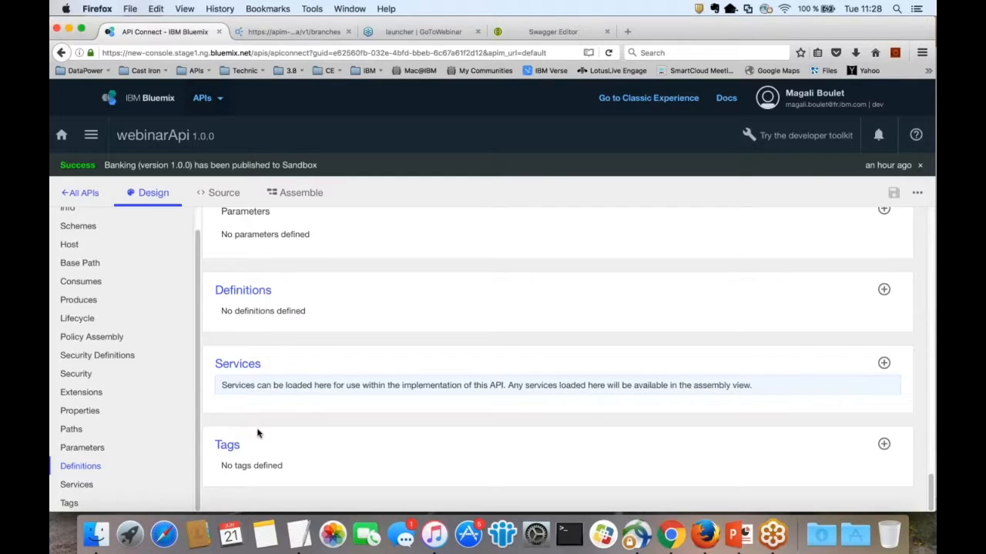
# Step: Load the single branch record from the branches endpoint in the JSON tab
pyautogui.click(286, 31)
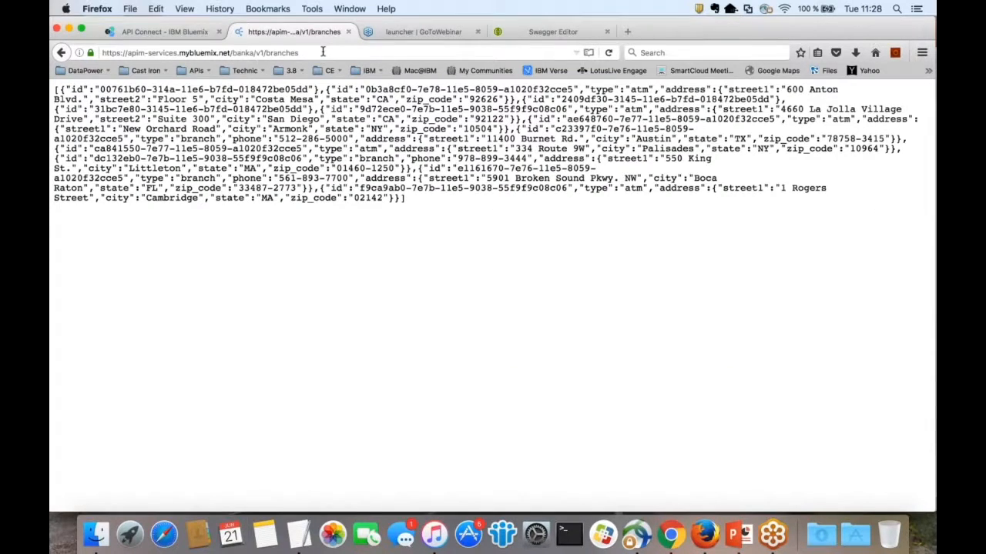
pyautogui.click(331, 53)
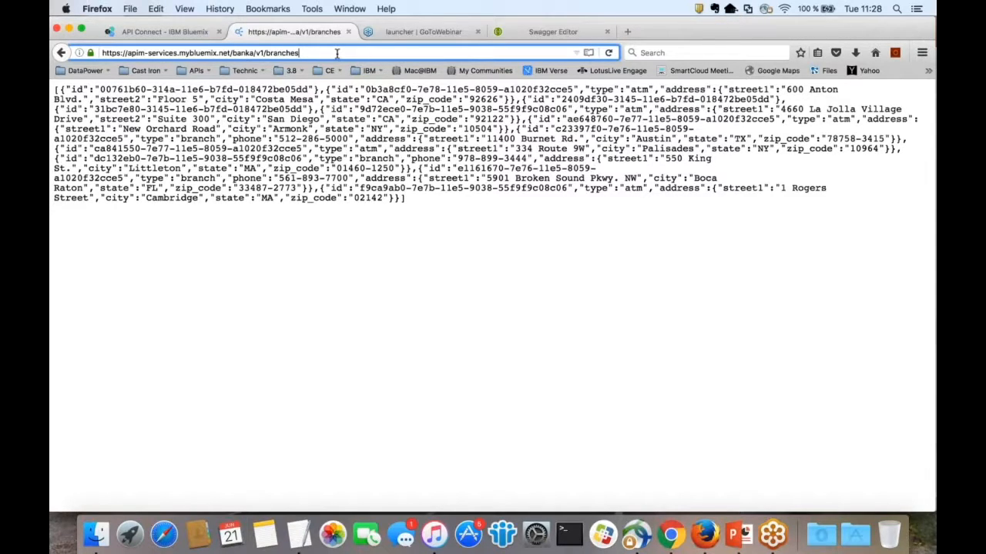
pyautogui.write('/')
pyautogui.press('Down')
pyautogui.press('Return')
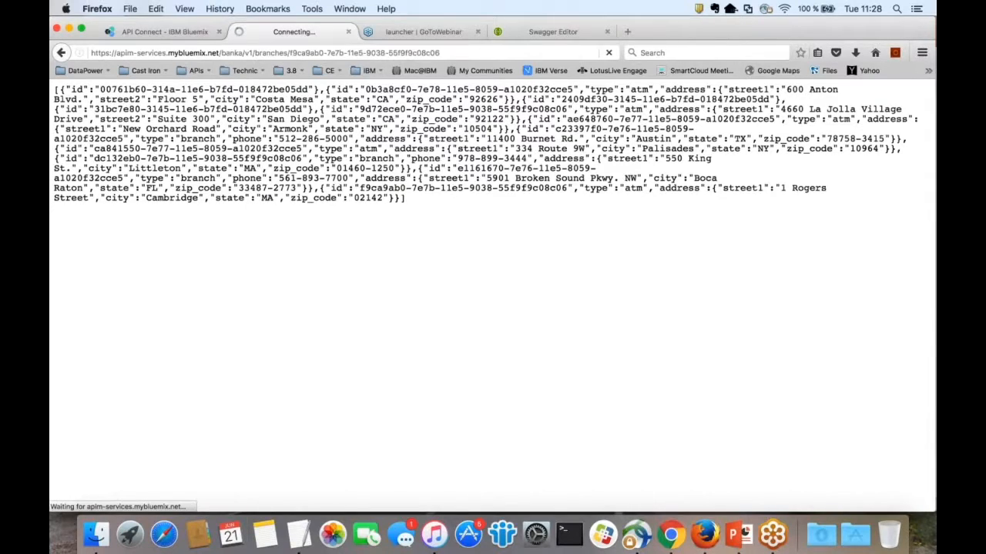
# Step: Select the branch record's JSON for reference, then return to the webinarApi design page
pyautogui.moveTo(377, 90); pyautogui.dragTo(582, 101)
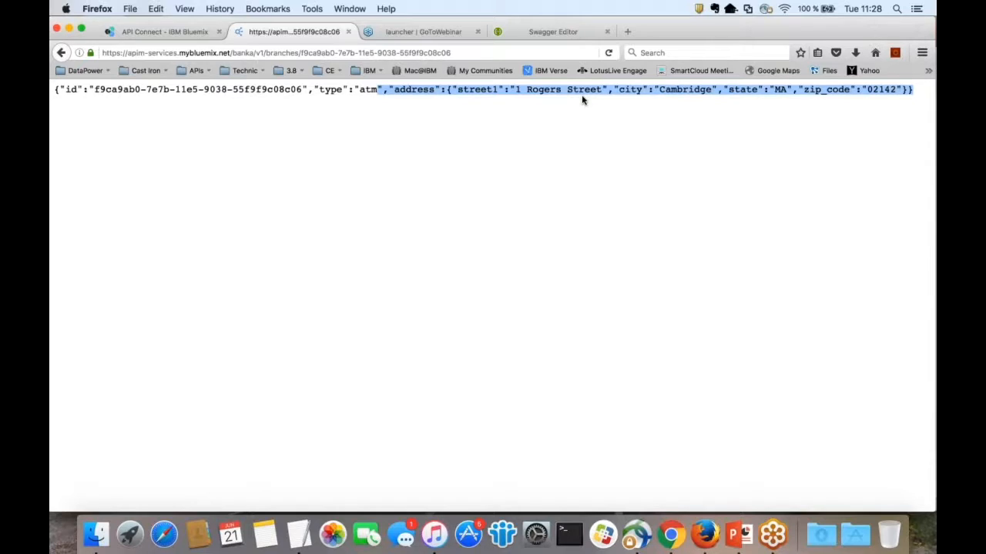
pyautogui.click(348, 53)
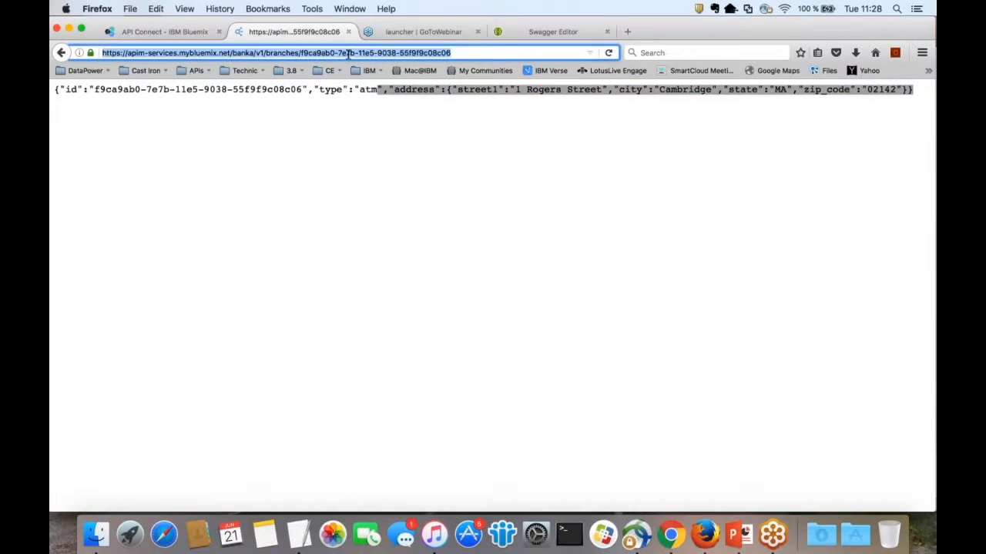
pyautogui.click(331, 113)
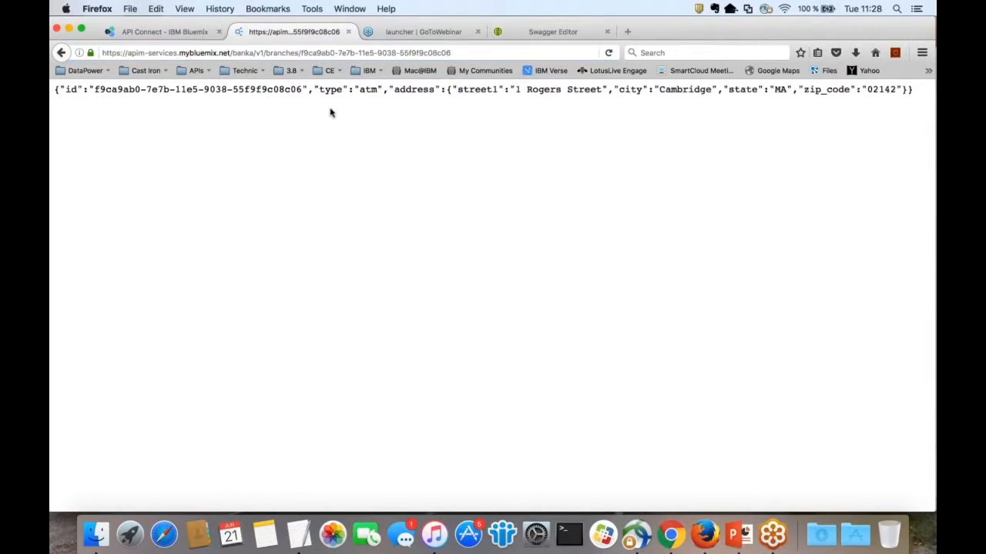
pyautogui.moveTo(66, 89); pyautogui.dragTo(597, 103)
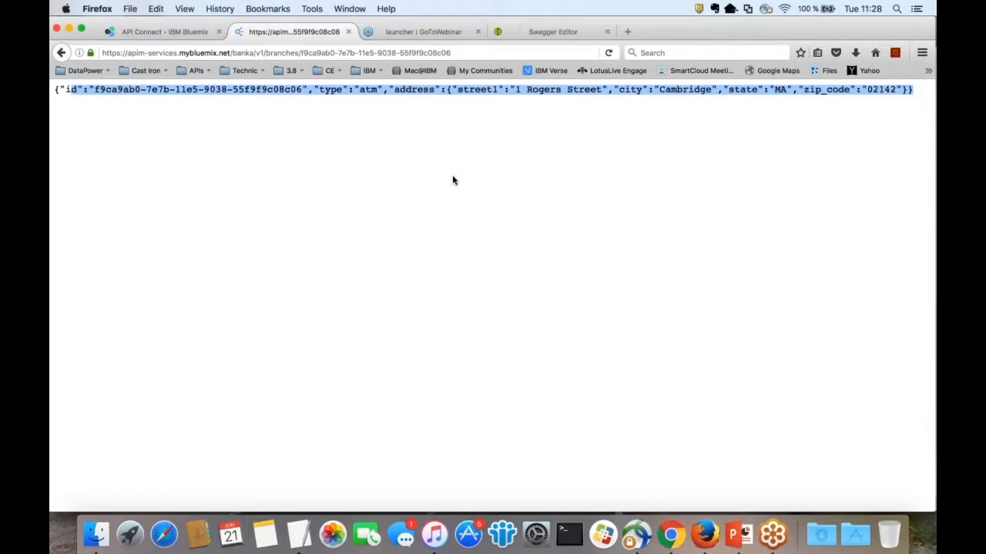
pyautogui.click(163, 34)
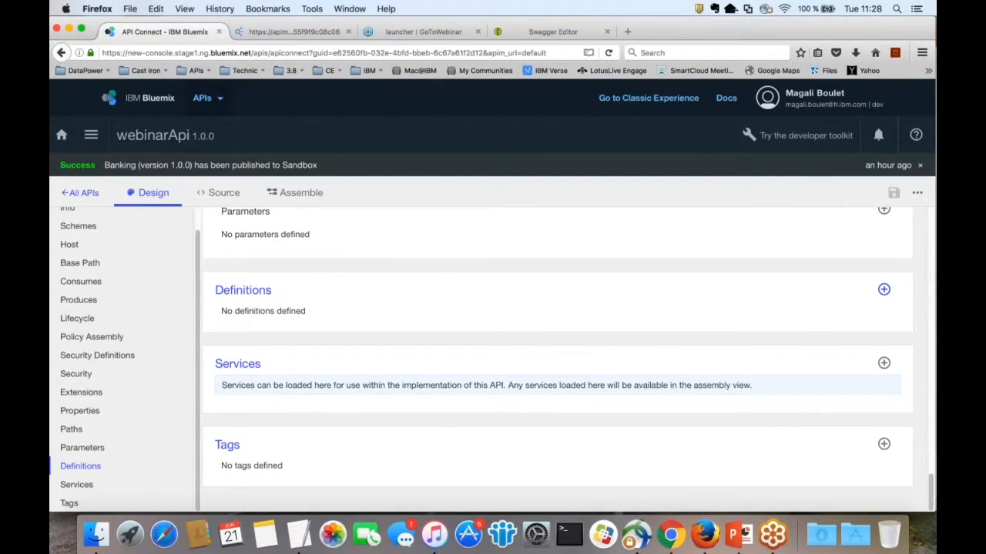
# Step: Add a schema definition named branch with a property called type
pyautogui.click(884, 290)
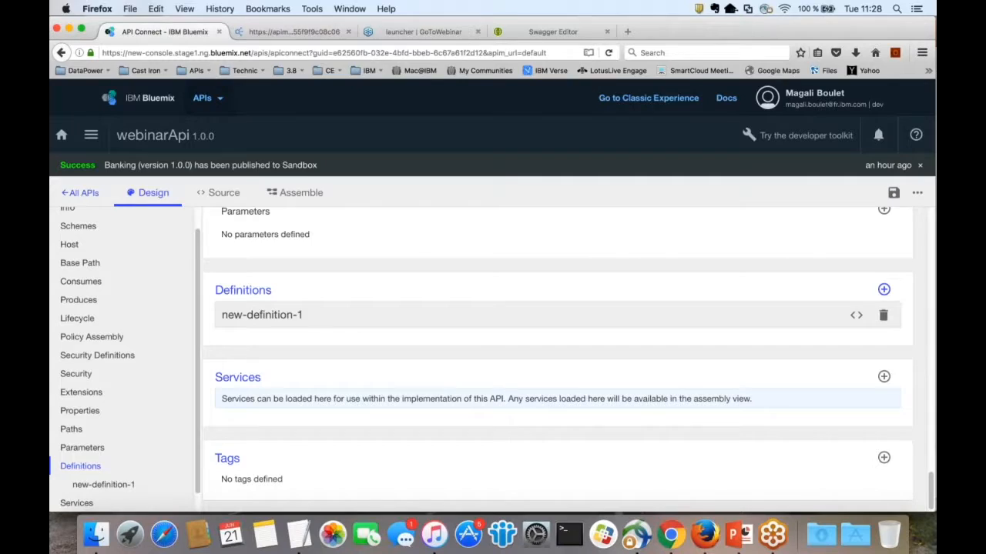
pyautogui.click(321, 319)
pyautogui.write('branch')
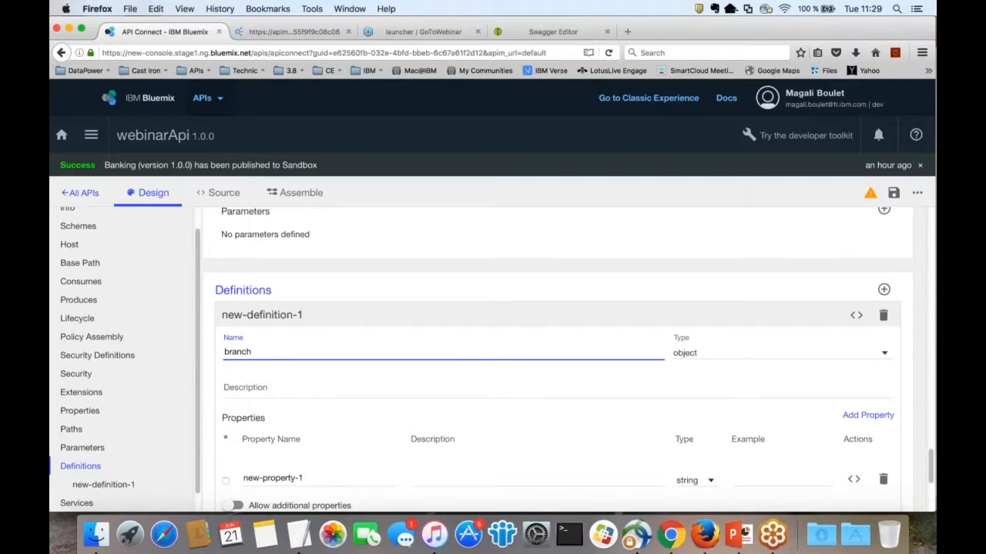
pyautogui.scroll(-1, 558, 360)
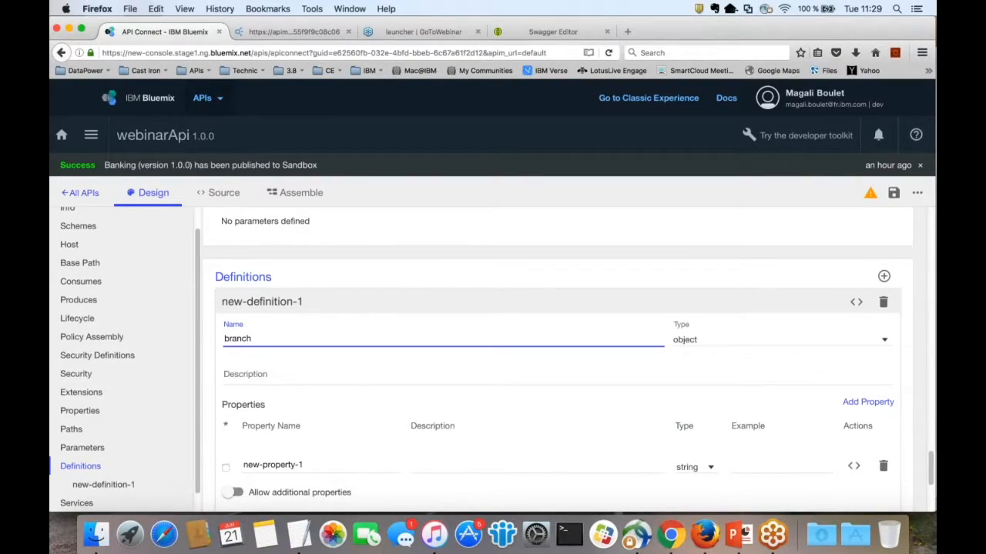
pyautogui.scroll(-3, 558, 360)
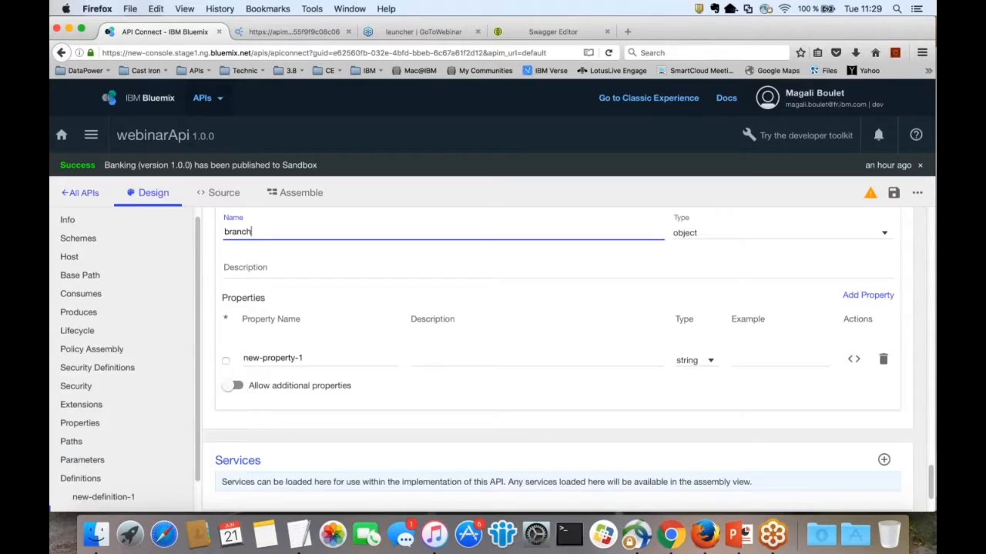
pyautogui.scroll(-1, 558, 359)
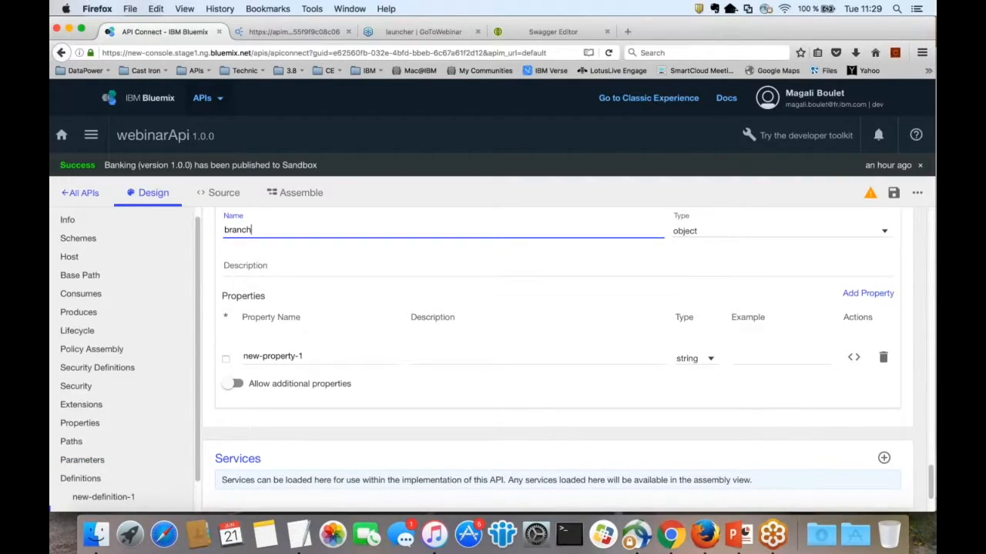
pyautogui.scroll(2, 558, 359)
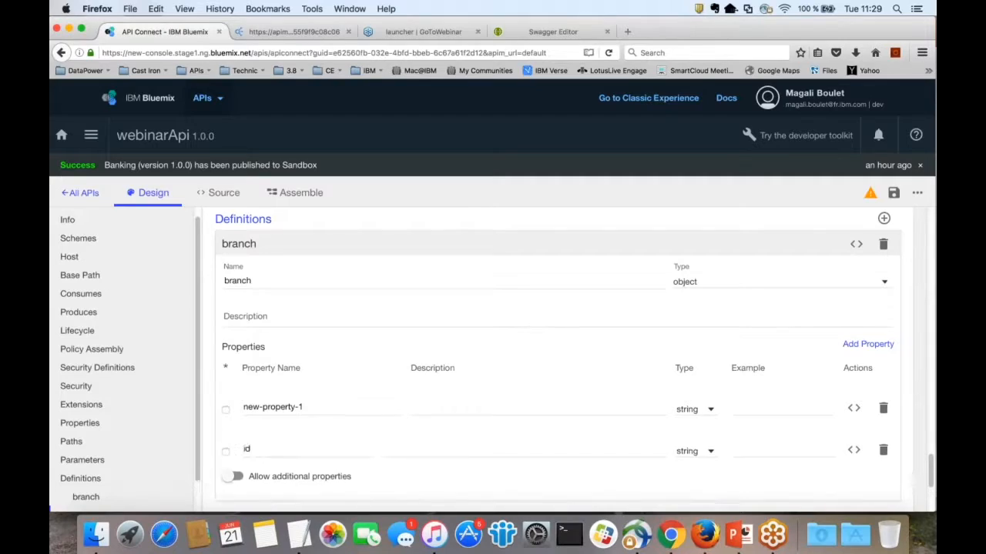
pyautogui.tripleClick(273, 407)
pyautogui.write('type')
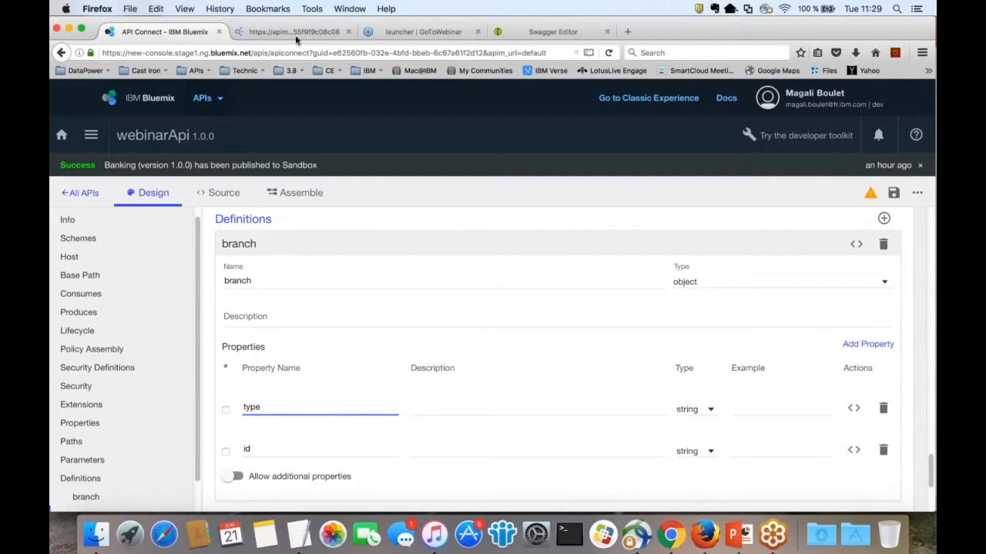
# Step: Look up the address fields, street1 through city, in the raw branch JSON
pyautogui.click(299, 33)
pyautogui.click(164, 32)
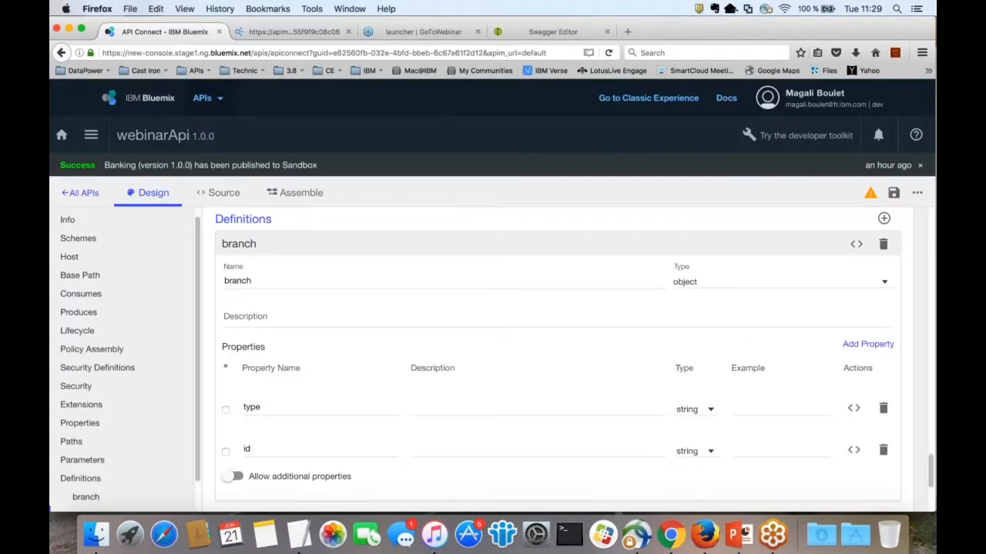
pyautogui.click(275, 33)
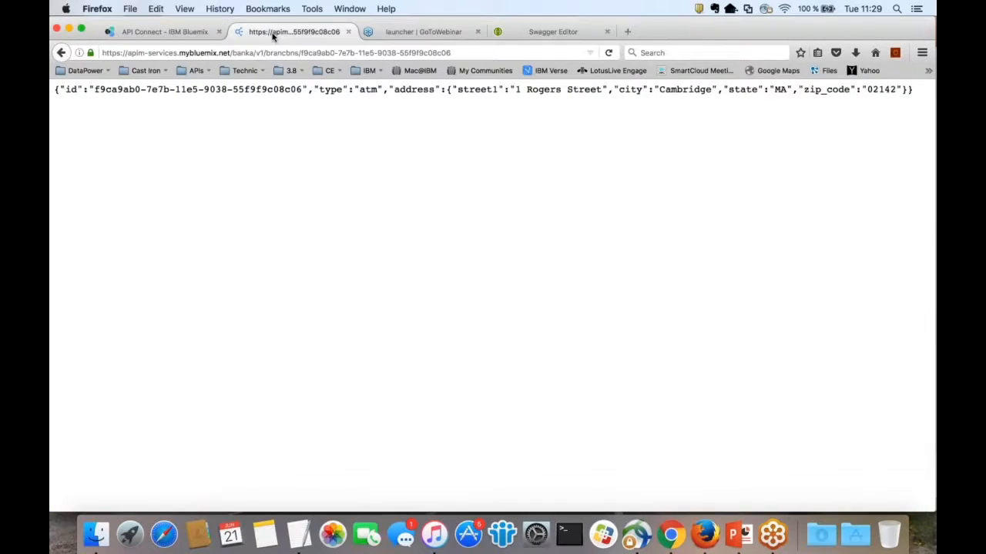
pyautogui.doubleClick(406, 89)
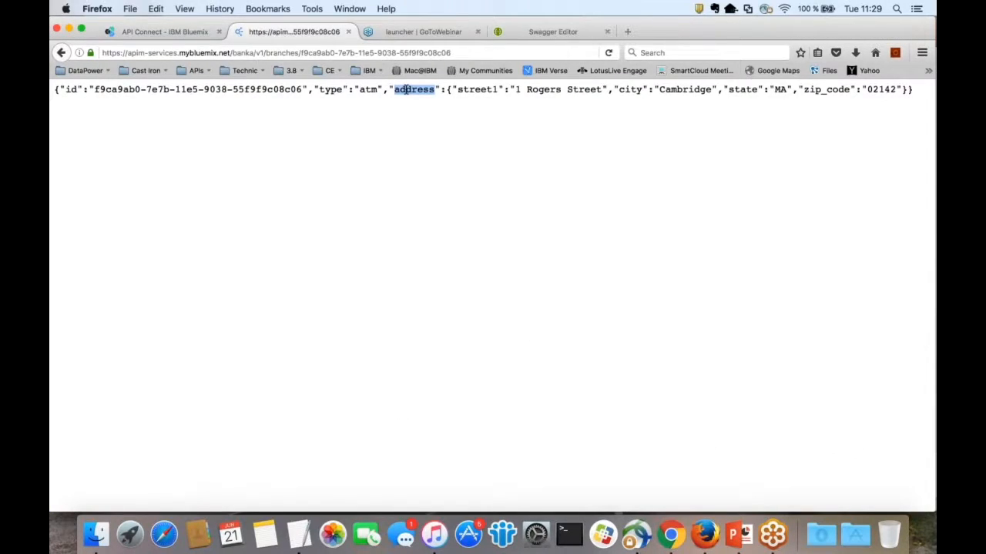
pyautogui.doubleClick(477, 89)
pyautogui.moveTo(477, 89); pyautogui.dragTo(733, 90)
pyautogui.click(191, 33)
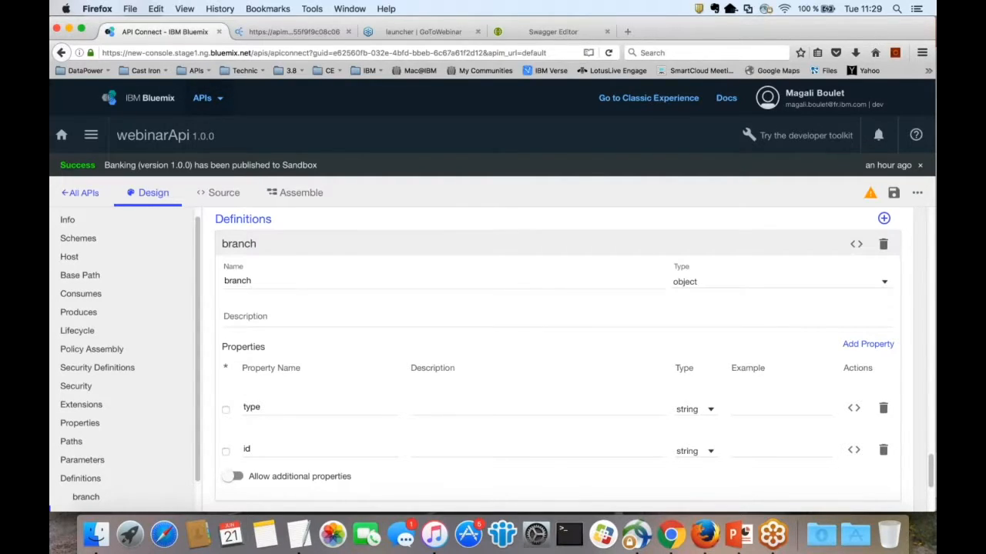
# Step: Add an address definition with properties street1, city and zip_code
pyautogui.click(883, 218)
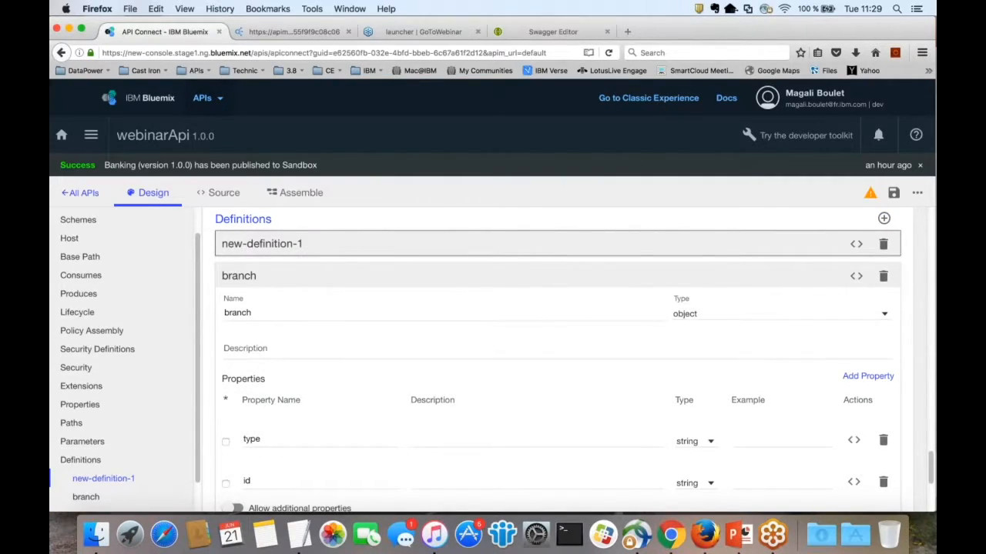
pyautogui.write('address')
pyautogui.tripleClick(284, 408)
pyautogui.write('street1')
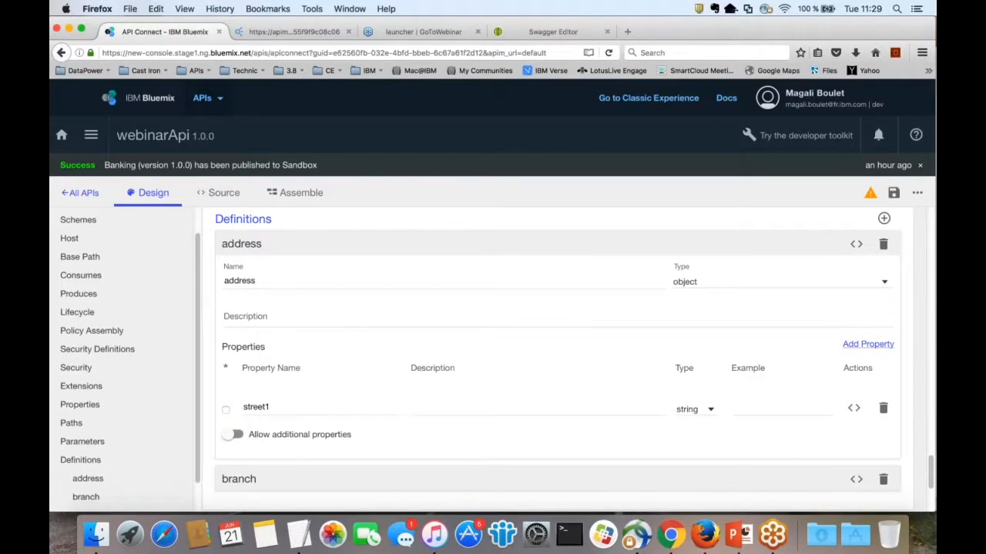
pyautogui.click(868, 345)
pyautogui.write('city')
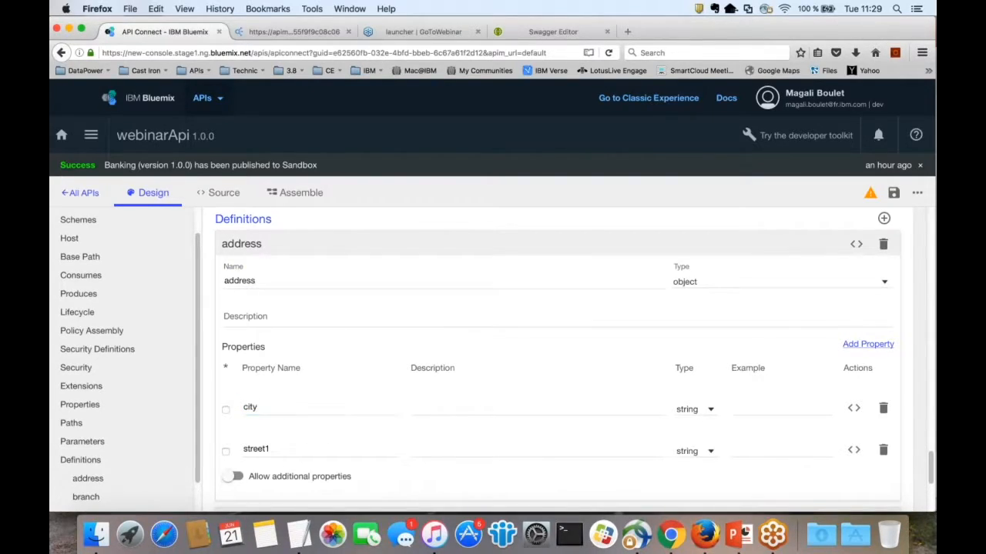
pyautogui.click(868, 345)
pyautogui.write('zip_')
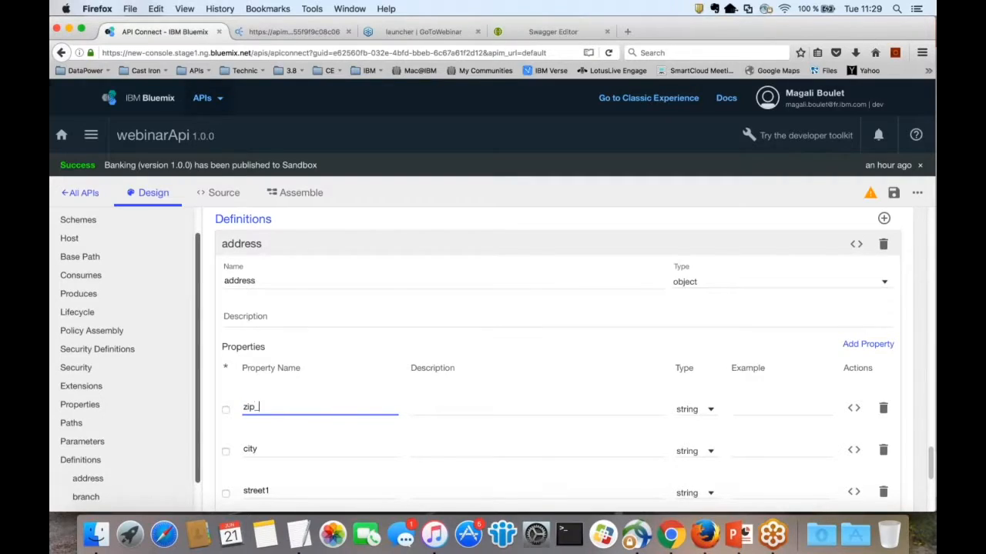
pyautogui.write('code')
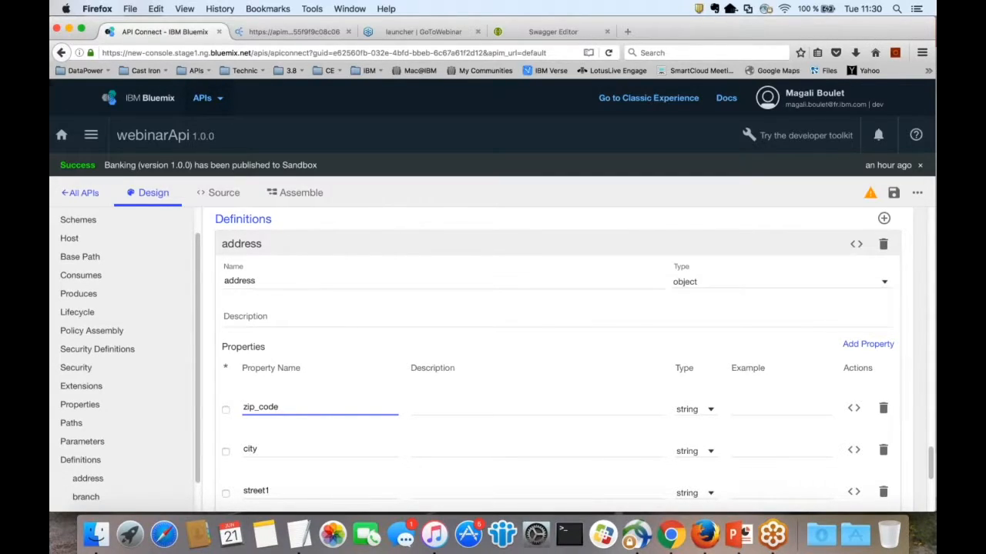
pyautogui.click(242, 244)
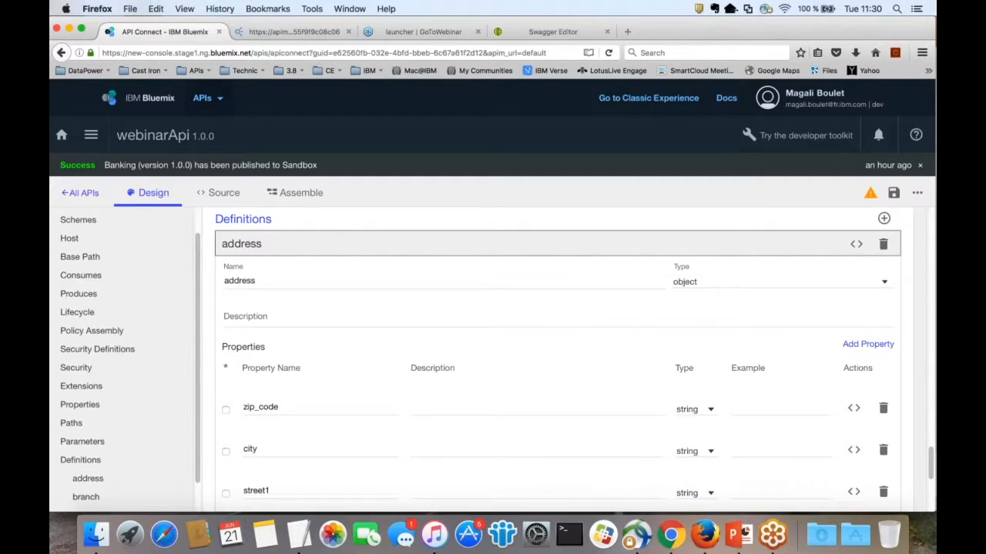
pyautogui.click(240, 301)
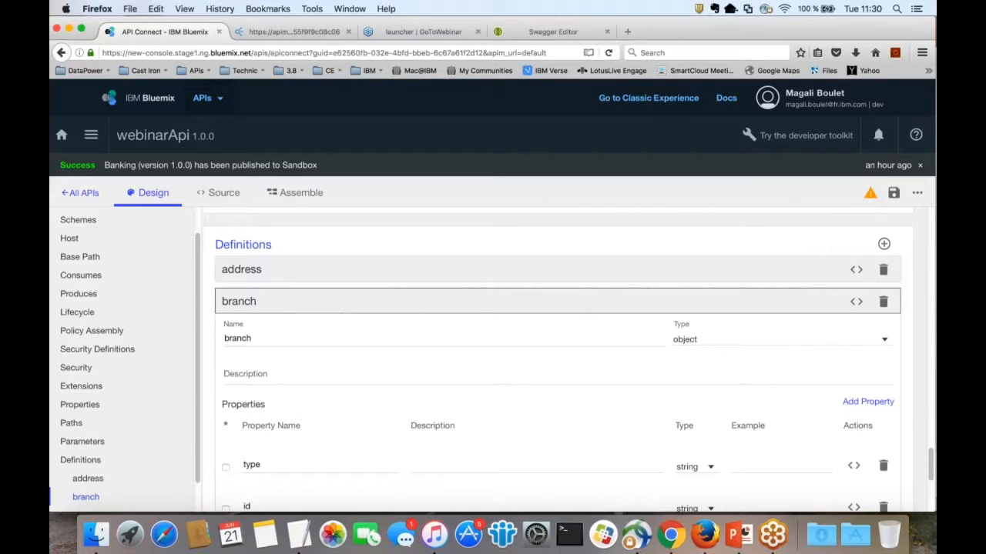
# Step: Add an address property to branch, typed as the address definition, and check the warnings
pyautogui.scroll(-1, 557, 362)
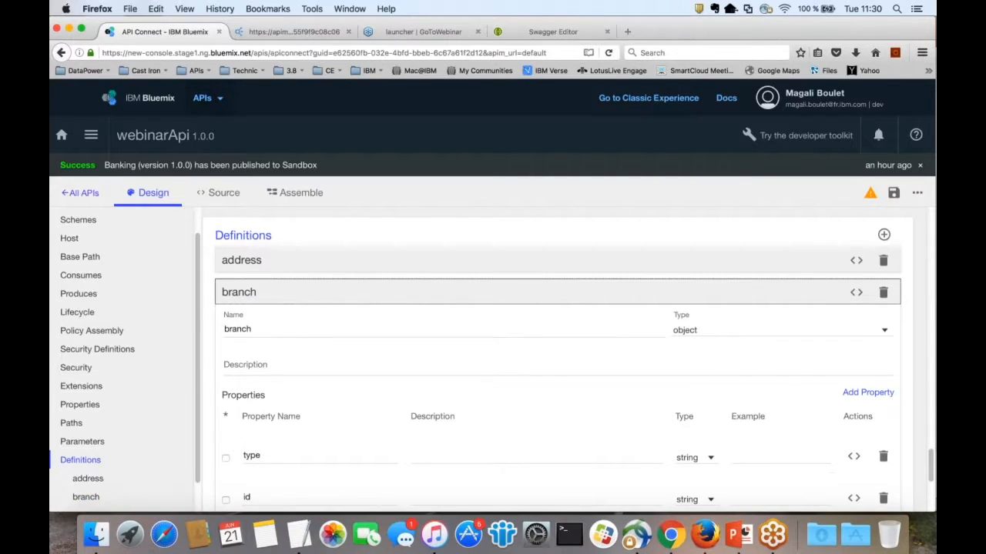
pyautogui.scroll(-3, 558, 362)
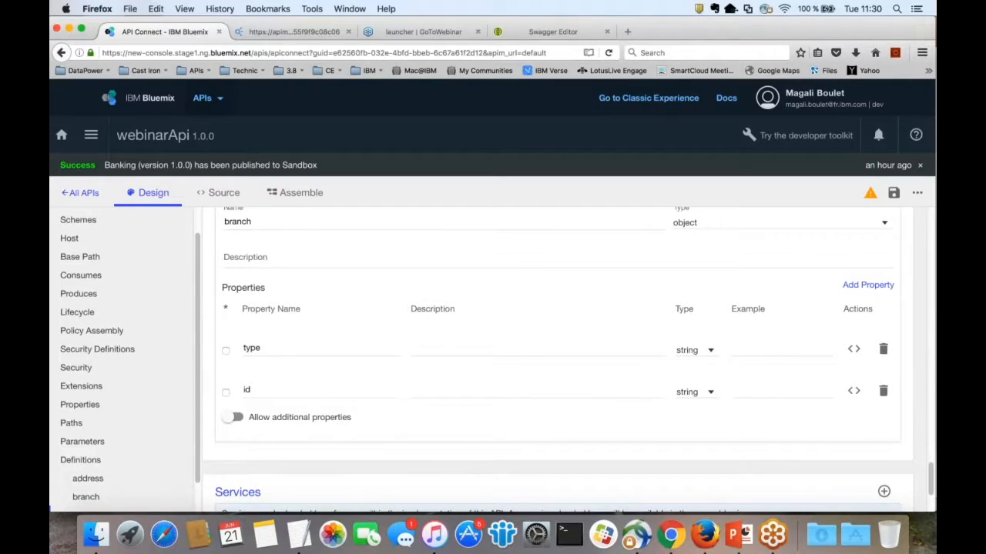
pyautogui.scroll(-1, 856, 286)
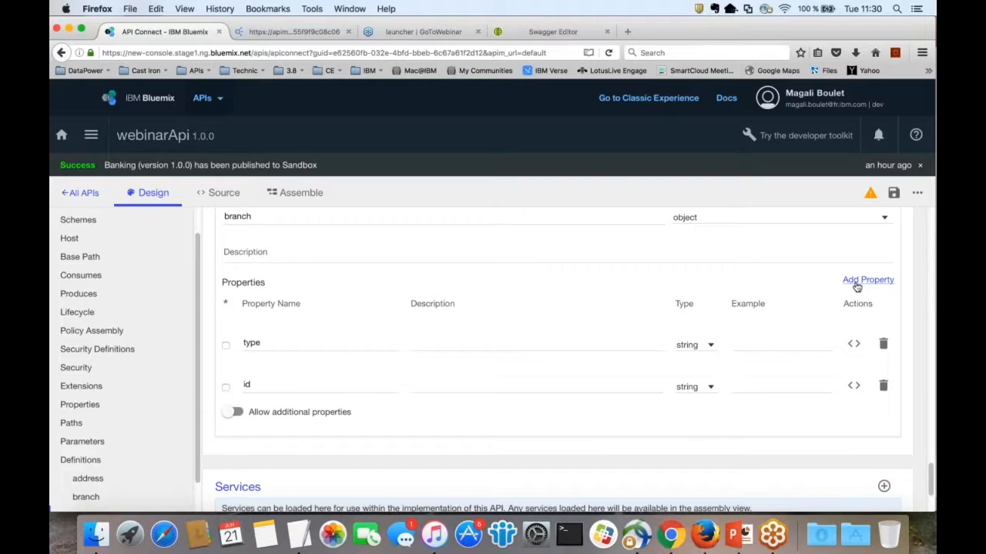
pyautogui.click(856, 286)
pyautogui.tripleClick(289, 343)
pyautogui.write('address')
pyautogui.click(705, 347)
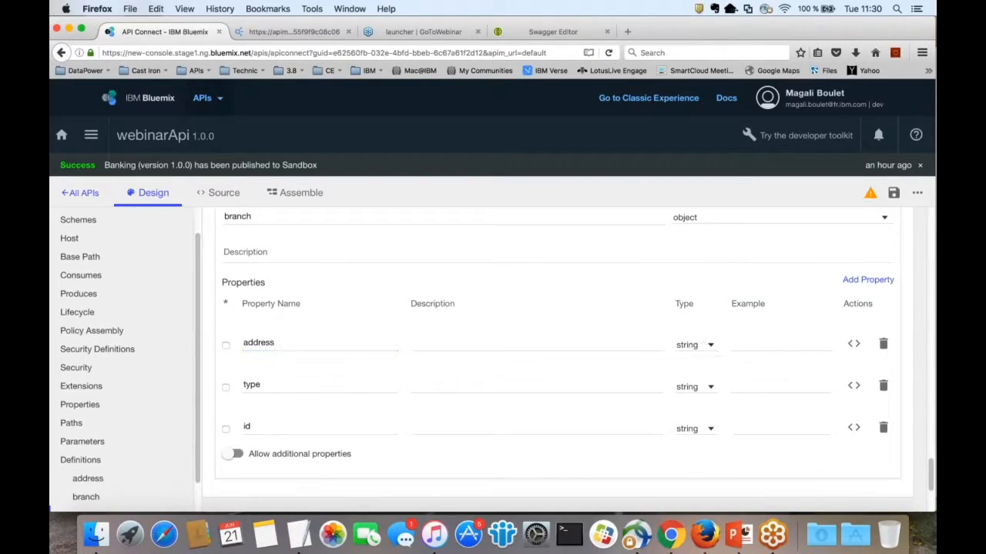
pyautogui.scroll(-4, 693, 351)
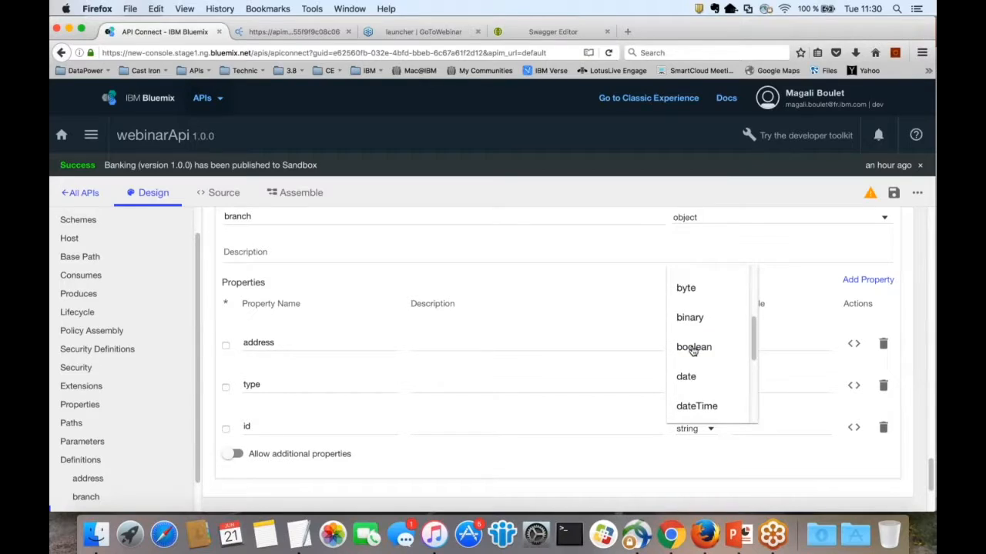
pyautogui.scroll(2, 693, 351)
pyautogui.scroll(-5, 693, 351)
pyautogui.click(696, 405)
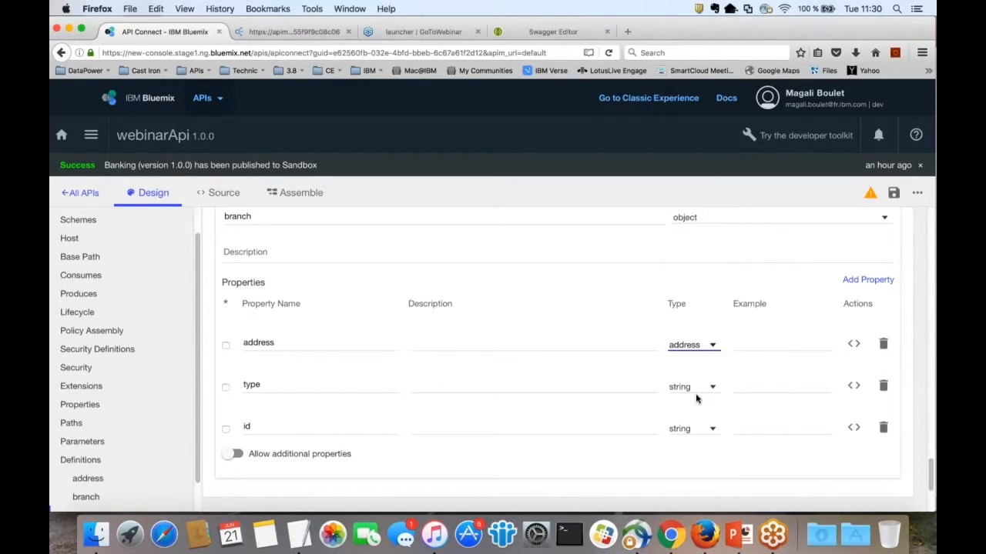
pyautogui.click(870, 197)
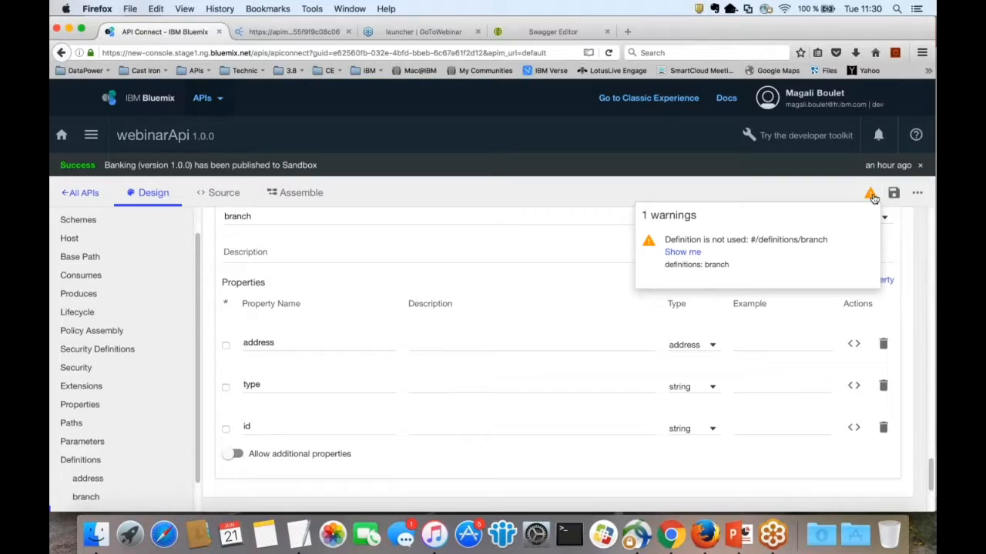
# Step: Inspect the address and branch definitions in the YAML source, then return to the Design form
pyautogui.click(223, 194)
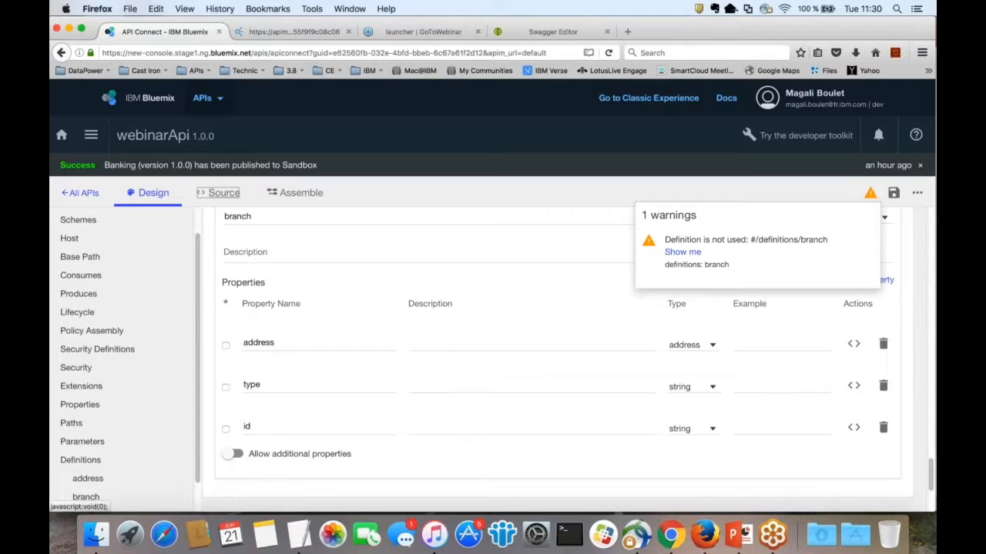
pyautogui.scroll(-3, 635, 327)
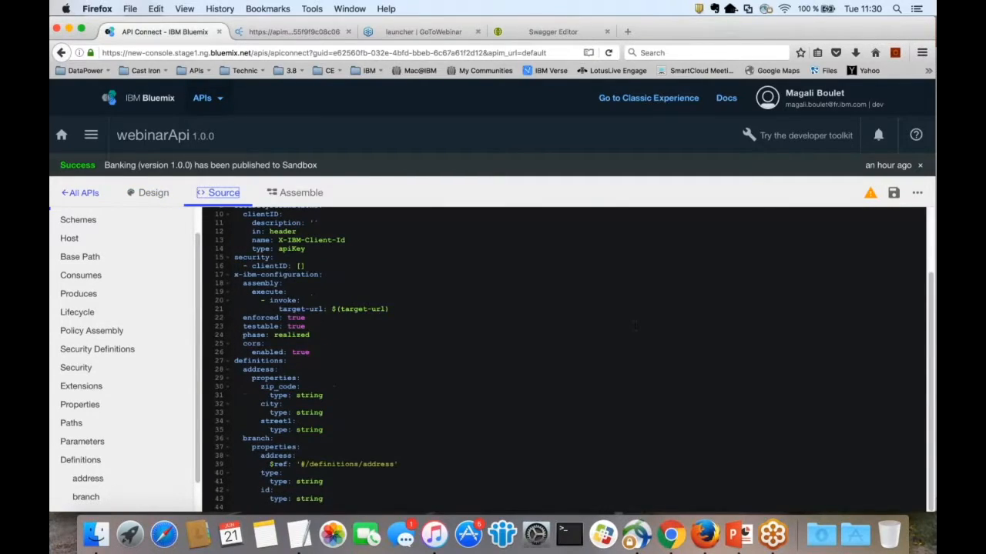
pyautogui.moveTo(244, 370); pyautogui.dragTo(325, 482)
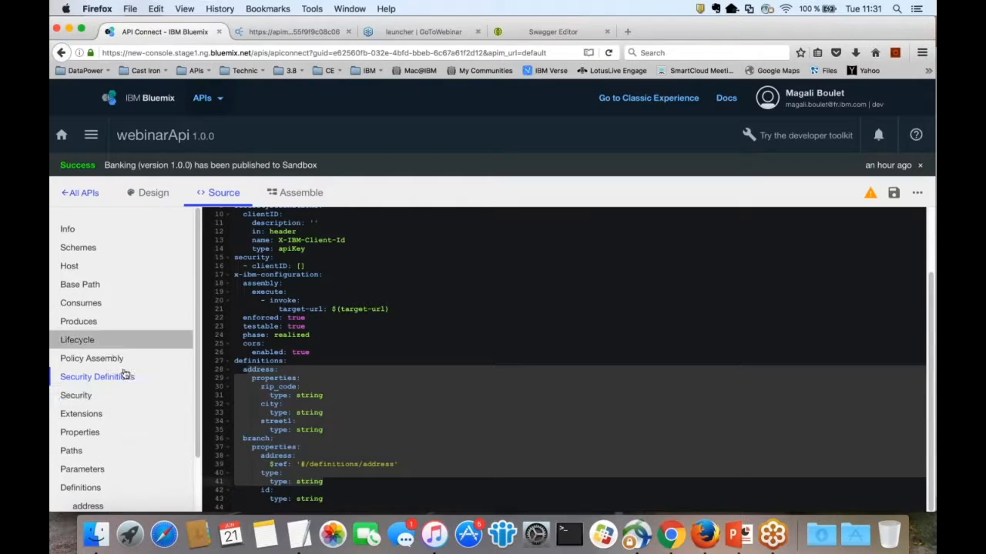
pyautogui.click(150, 194)
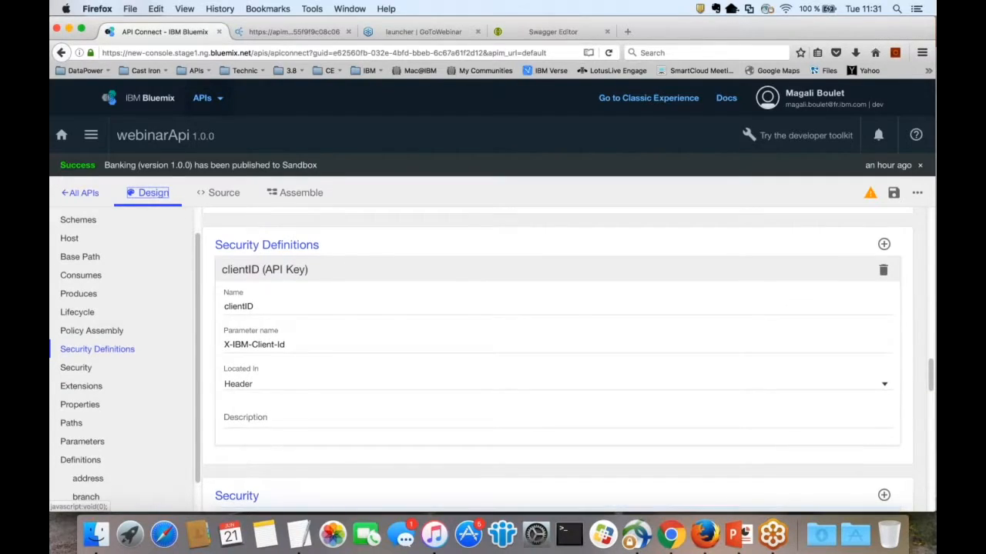
# Step: Add a /detail path and expand its GET operation
pyautogui.scroll(3, 557, 354)
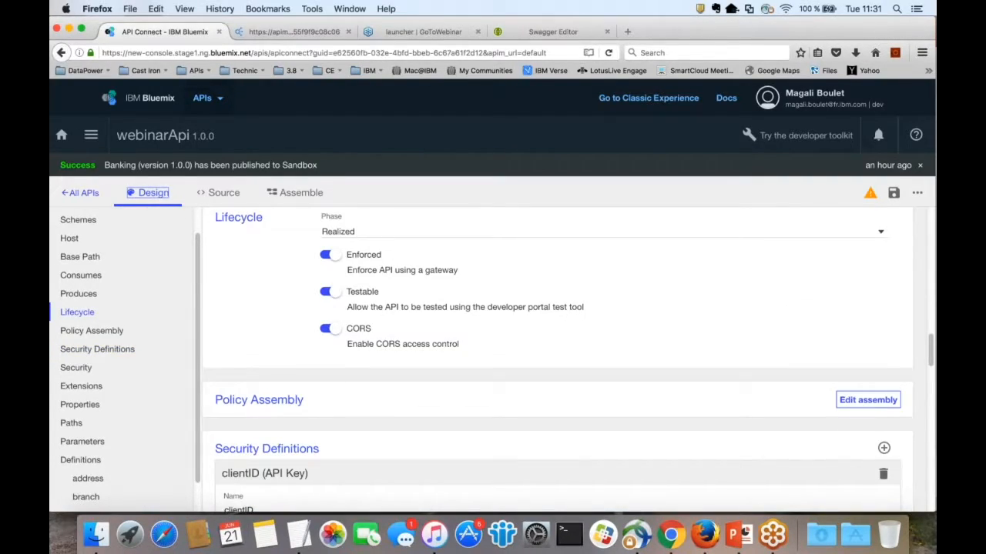
pyautogui.scroll(-10, 887, 227)
pyautogui.click(888, 227)
pyautogui.moveTo(261, 268); pyautogui.dragTo(232, 268)
pyautogui.write('all')
pyautogui.press('BackSpace')
pyautogui.press('BackSpace')
pyautogui.press('BackSpace')
pyautogui.write('detail')
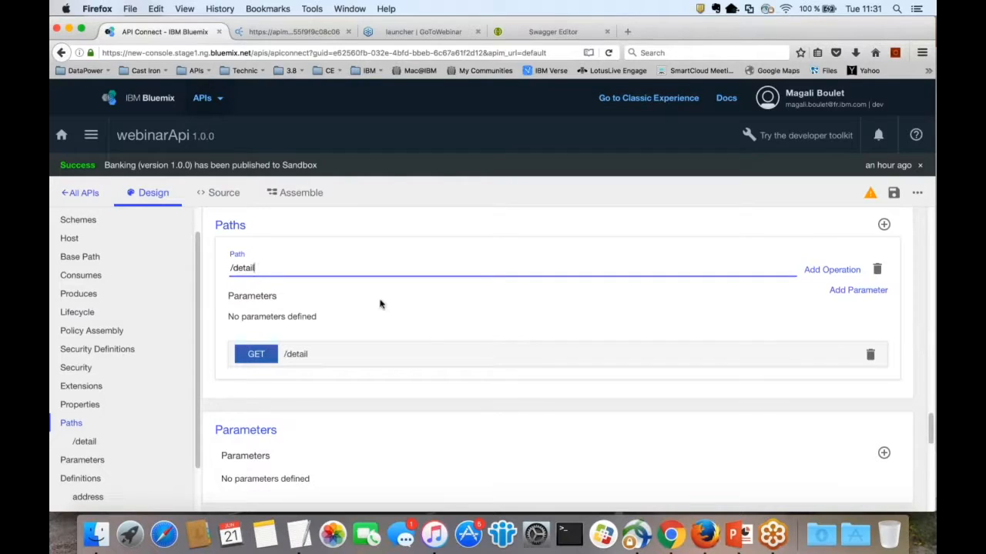
pyautogui.click(382, 354)
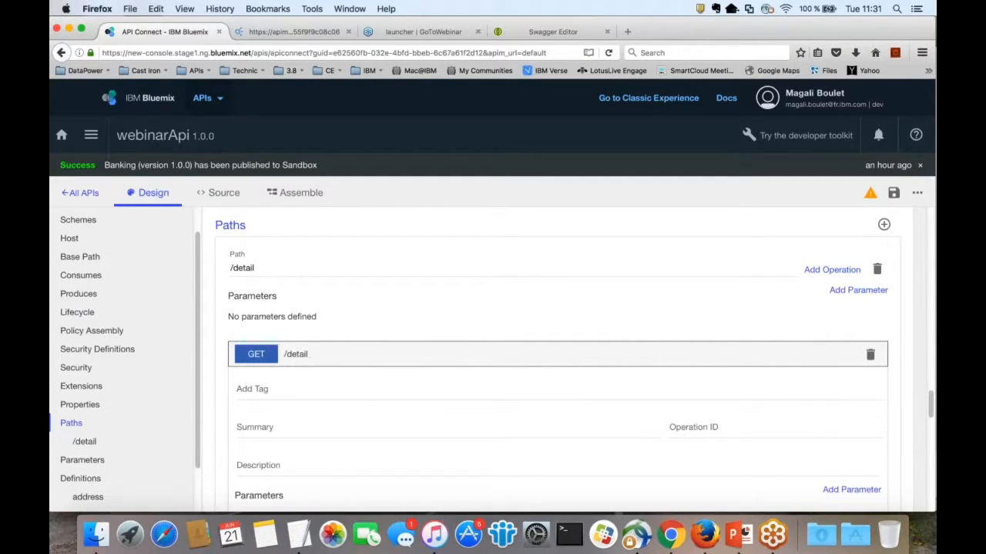
# Step: Give GET /detail a required string parameter bankid located in Path
pyautogui.scroll(-1, 381, 354)
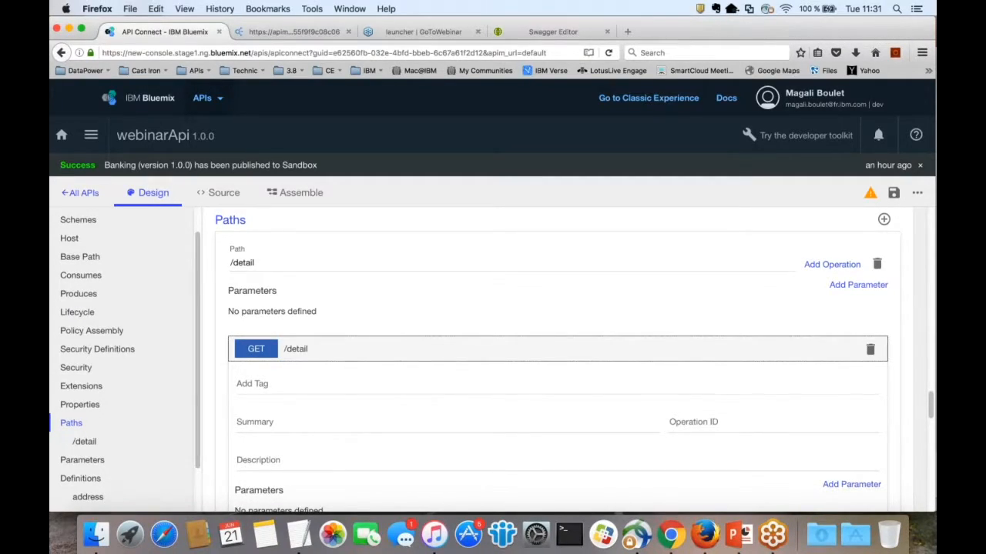
pyautogui.scroll(-3, 381, 354)
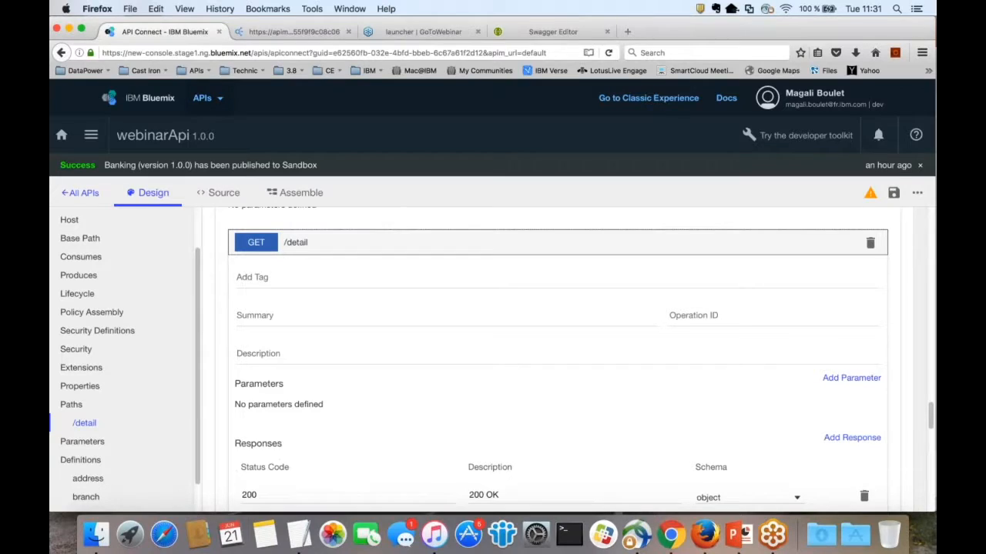
pyautogui.scroll(-2, 844, 371)
pyautogui.click(845, 369)
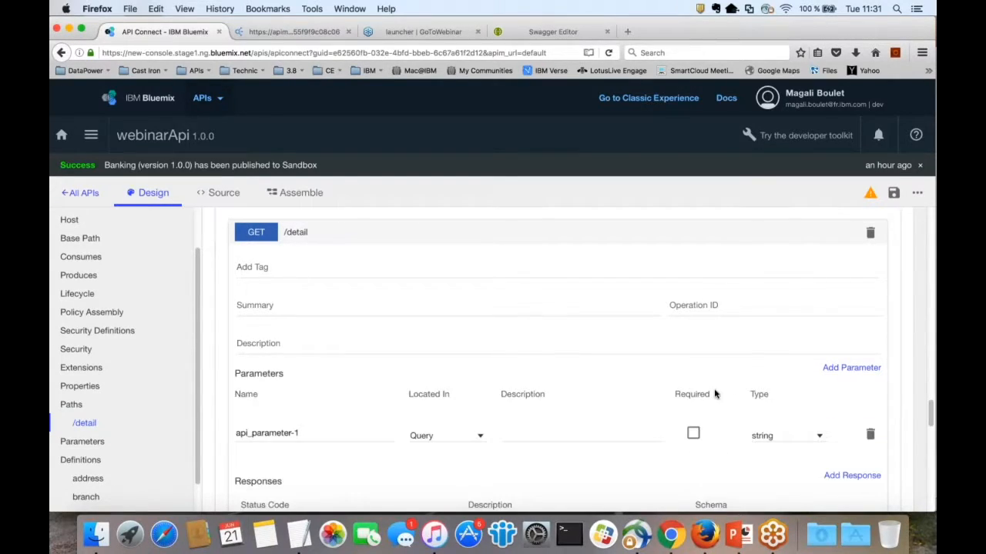
pyautogui.click(446, 435)
pyautogui.click(424, 369)
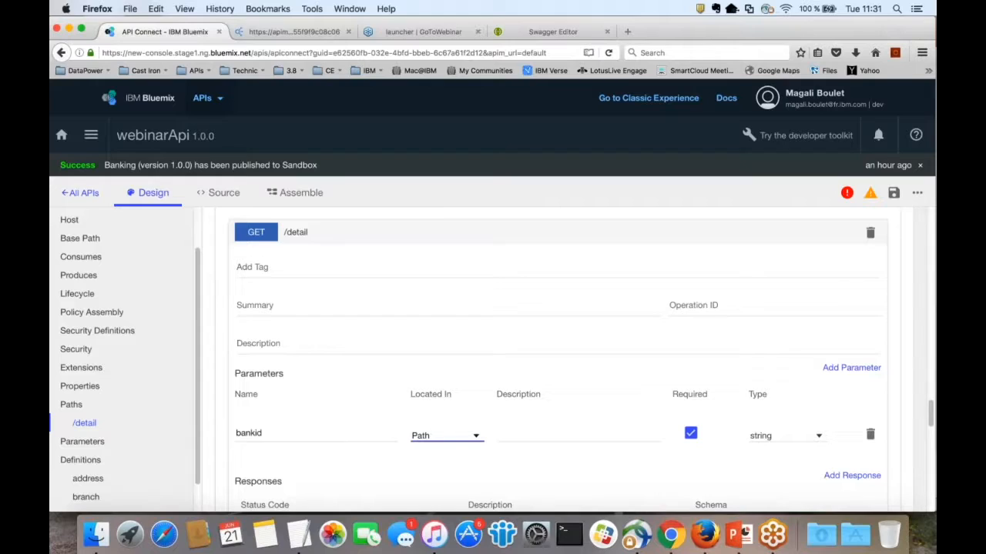
pyautogui.scroll(1, 559, 362)
pyautogui.scroll(2, 558, 362)
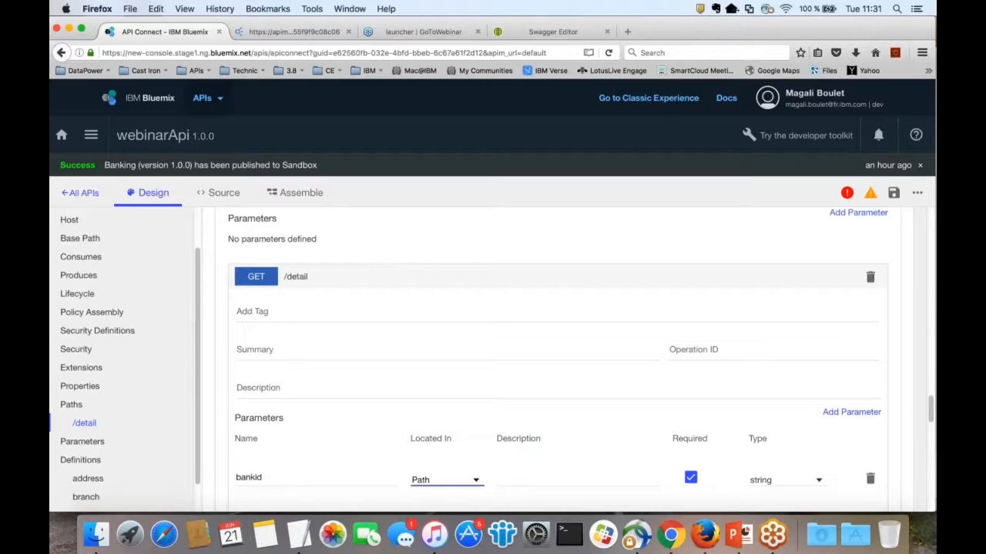
pyautogui.scroll(1, 564, 321)
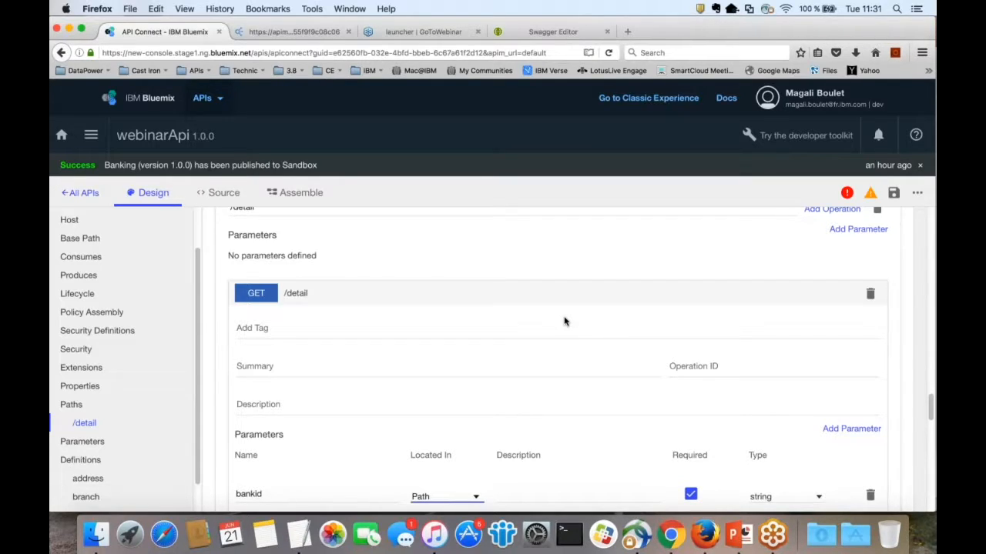
pyautogui.write('{ba')
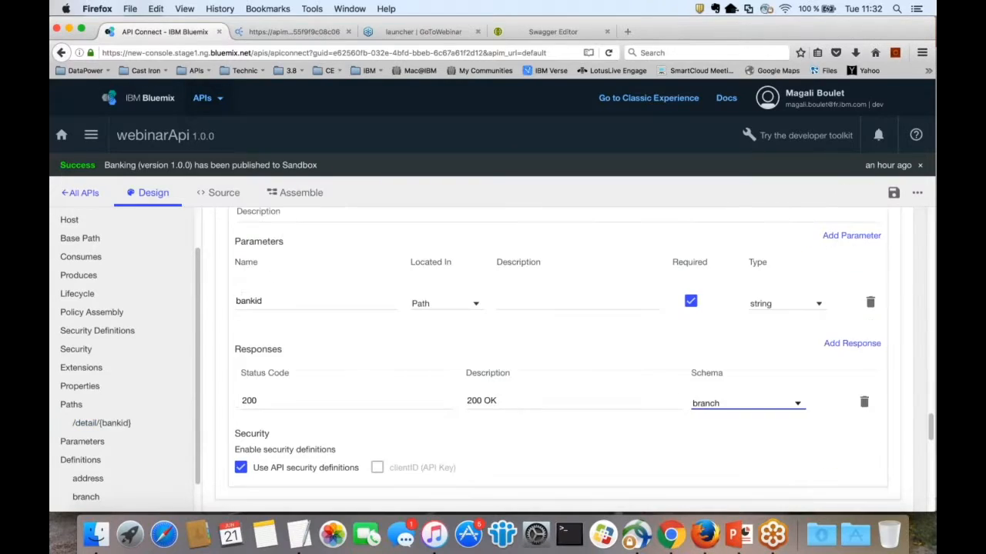
# Step: Save the API with the /detail/{bankid} path and view its YAML source
pyautogui.press('cmd+s')
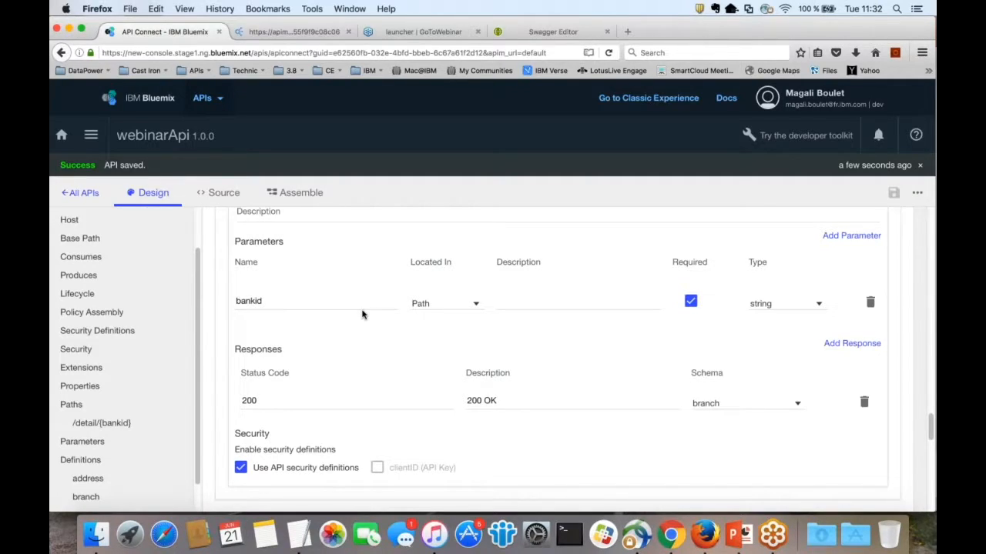
pyautogui.click(220, 197)
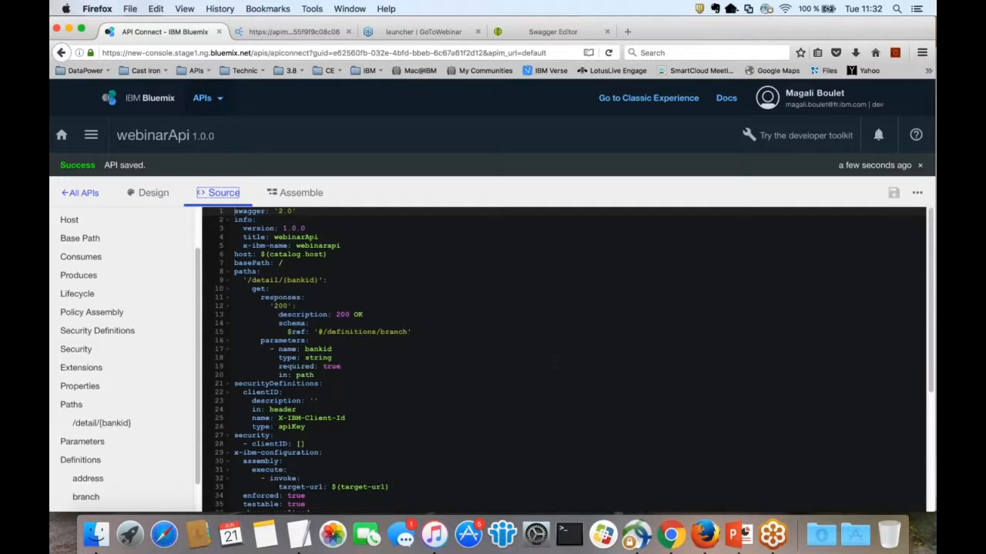
# Step: Highlight the paths block, lines 8–20, in the YAML, then go back to the Design form
pyautogui.scroll(-1, 554, 360)
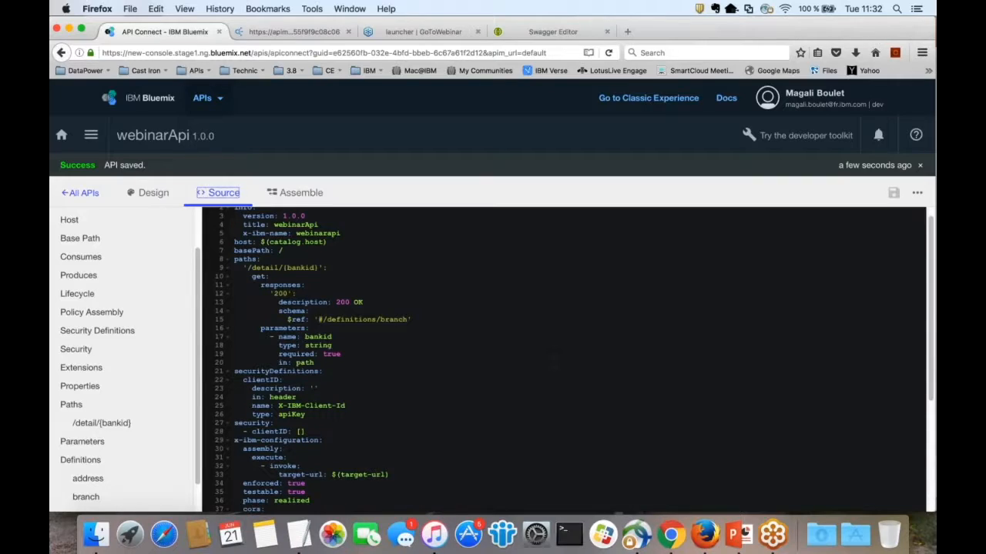
pyautogui.scroll(-5, 562, 360)
pyautogui.scroll(6, 562, 360)
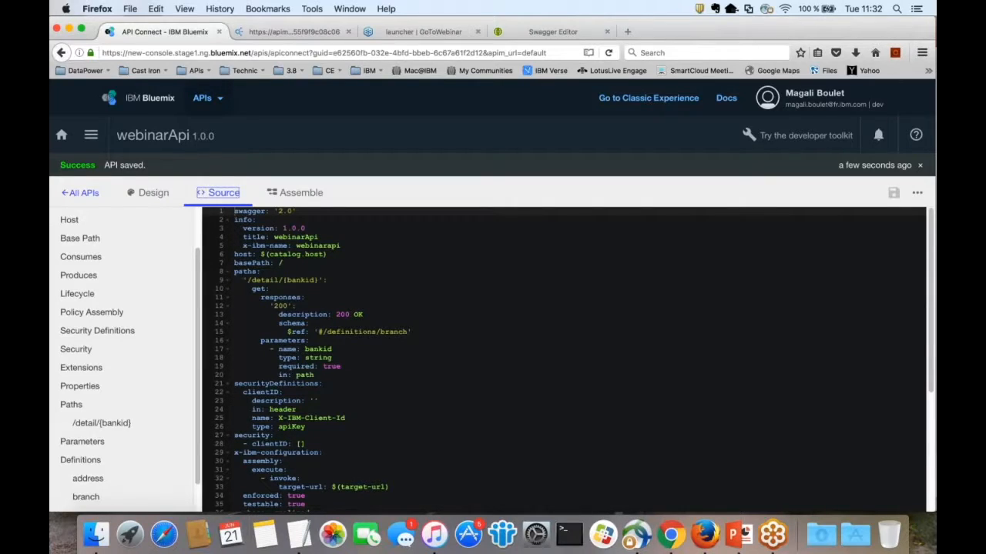
pyautogui.click(237, 271)
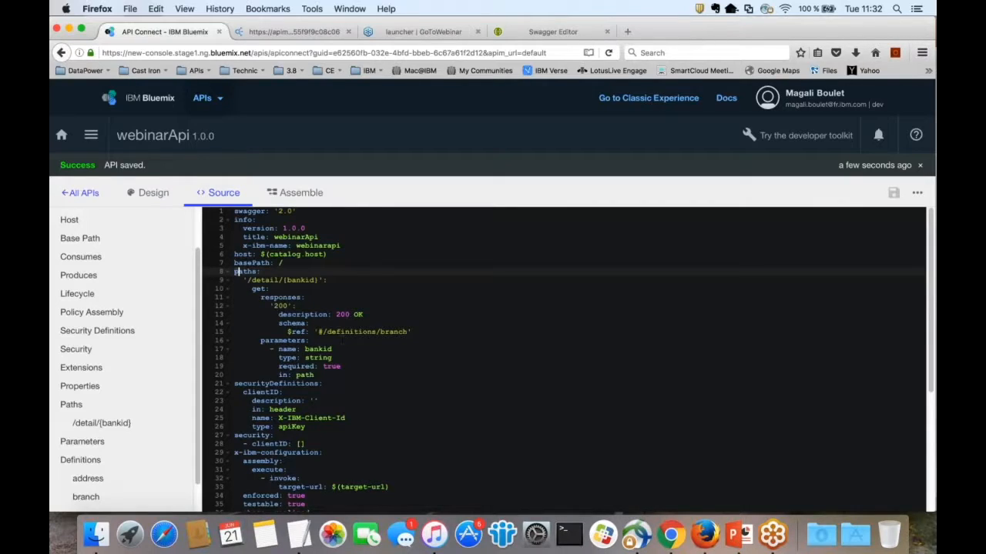
pyautogui.moveTo(236, 272); pyautogui.dragTo(297, 410)
pyautogui.moveTo(315, 375); pyautogui.dragTo(234, 272)
pyautogui.click(150, 196)
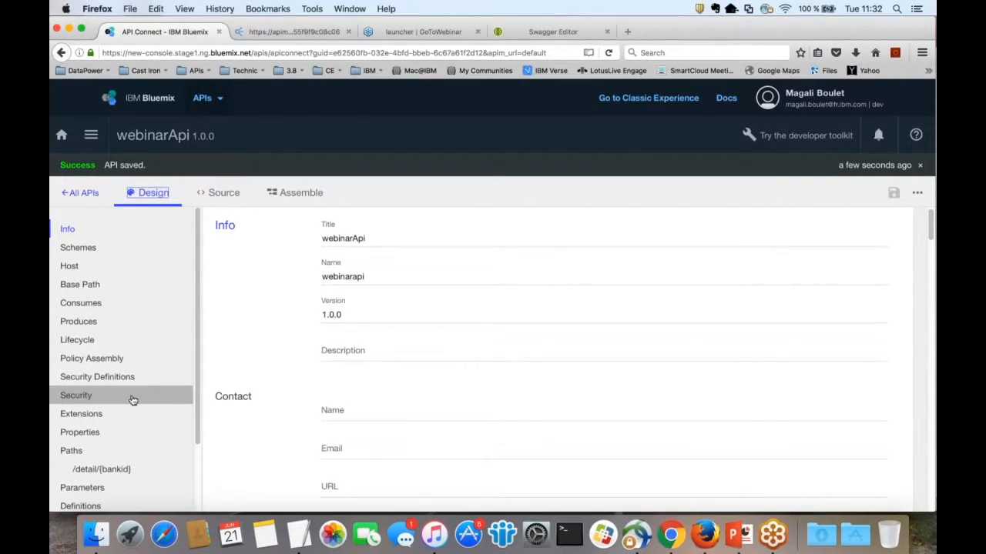
# Step: Under Security Definitions, show the API Key, Basic and OAuth definition types
pyautogui.click(123, 397)
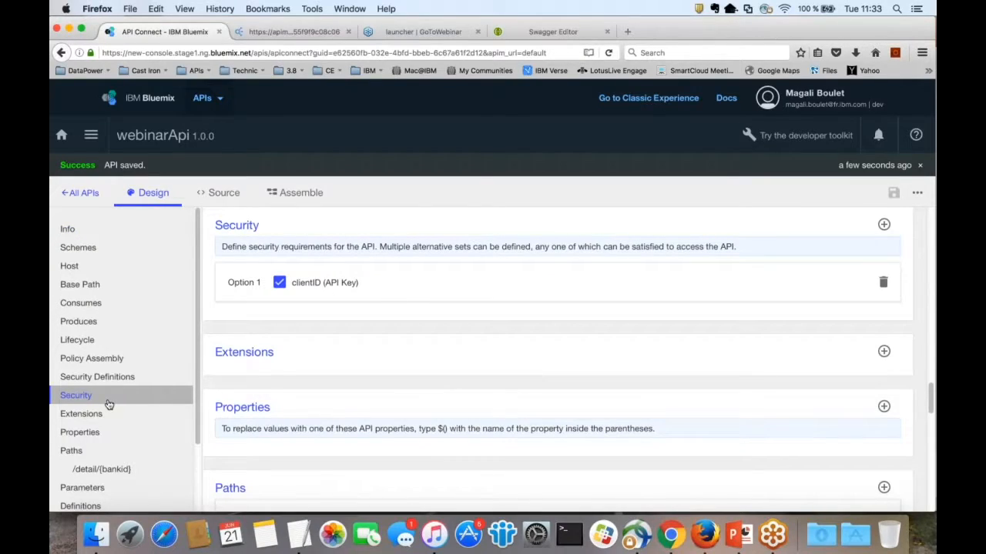
pyautogui.click(114, 379)
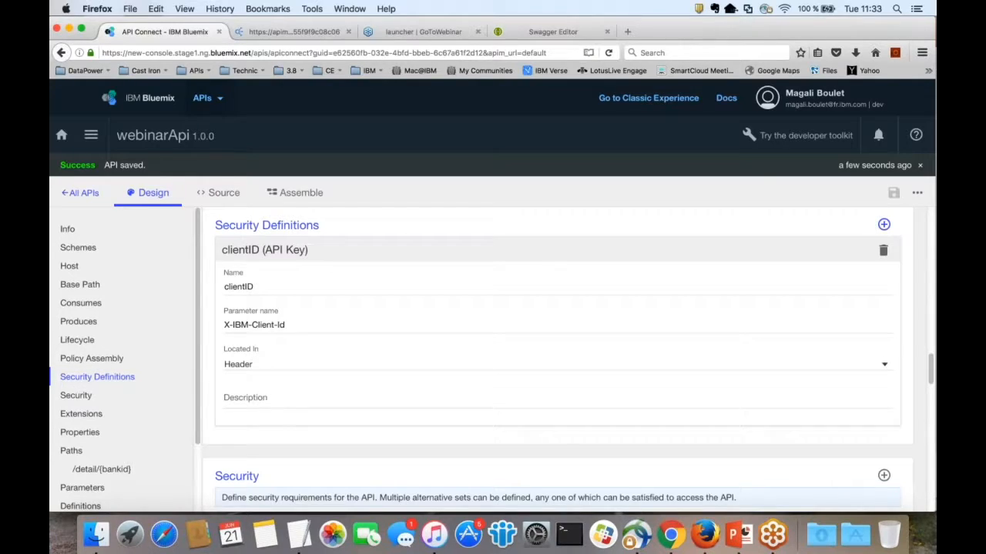
pyautogui.click(883, 225)
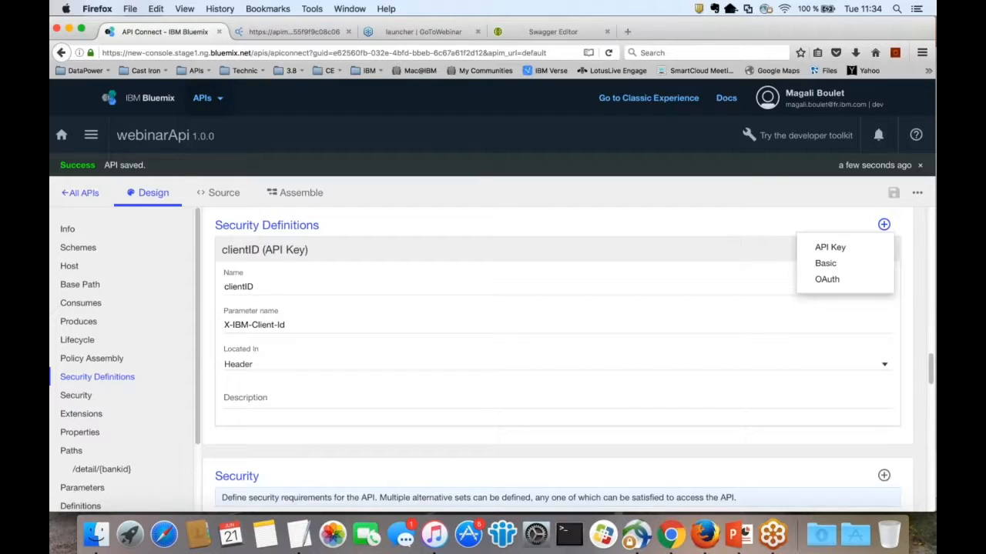
# Step: Dismiss the security definition type choices and scroll down the Design form
pyautogui.click(847, 223)
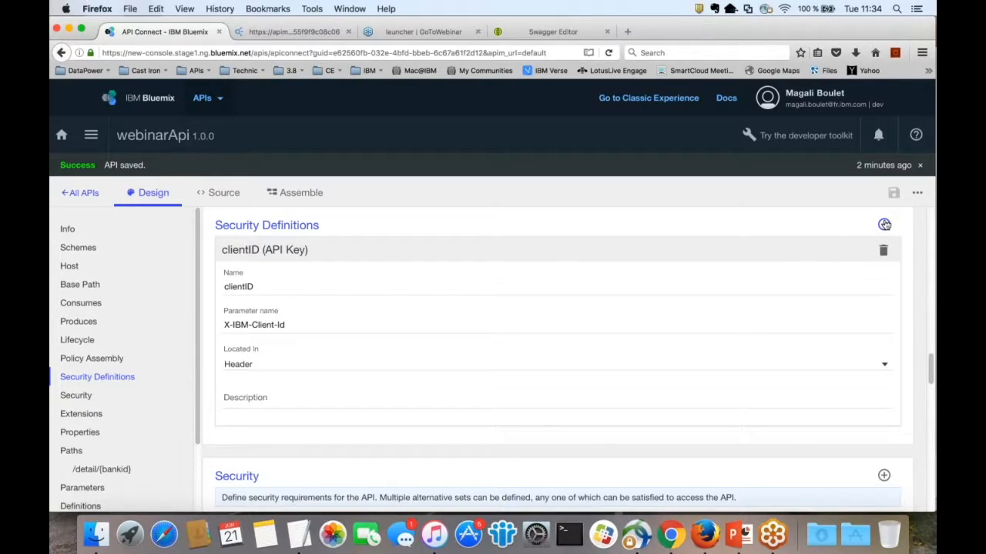
pyautogui.scroll(-1, 724, 368)
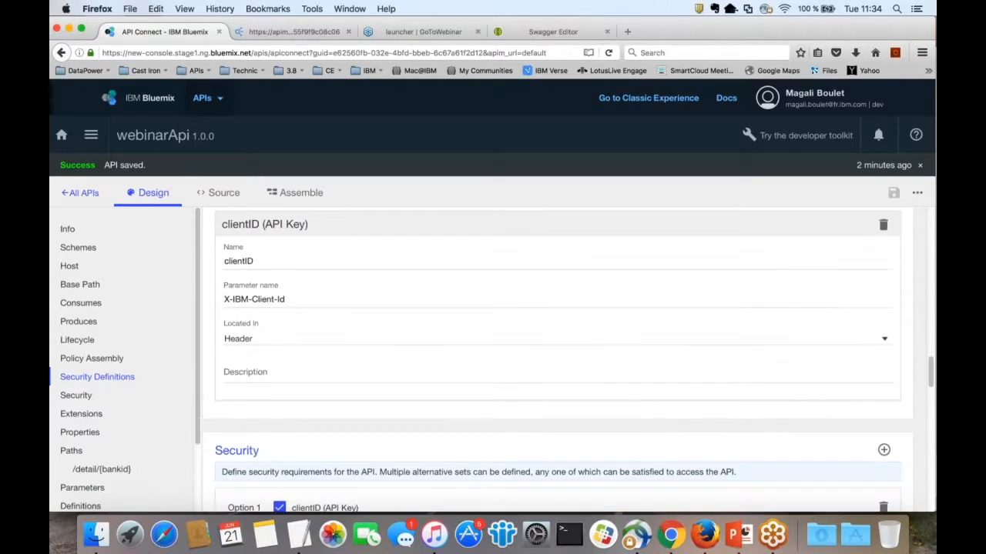
pyautogui.scroll(-5, 558, 354)
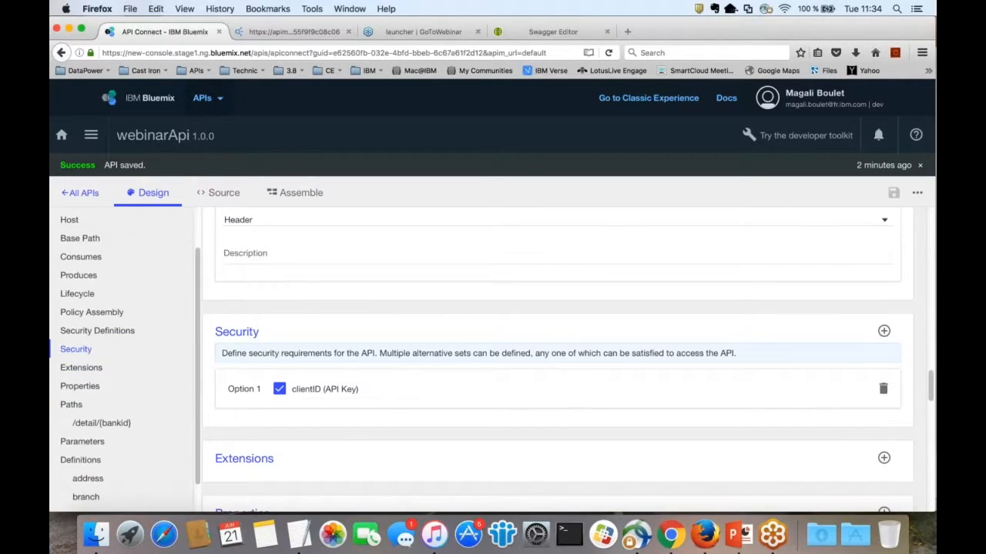
pyautogui.scroll(-1, 591, 349)
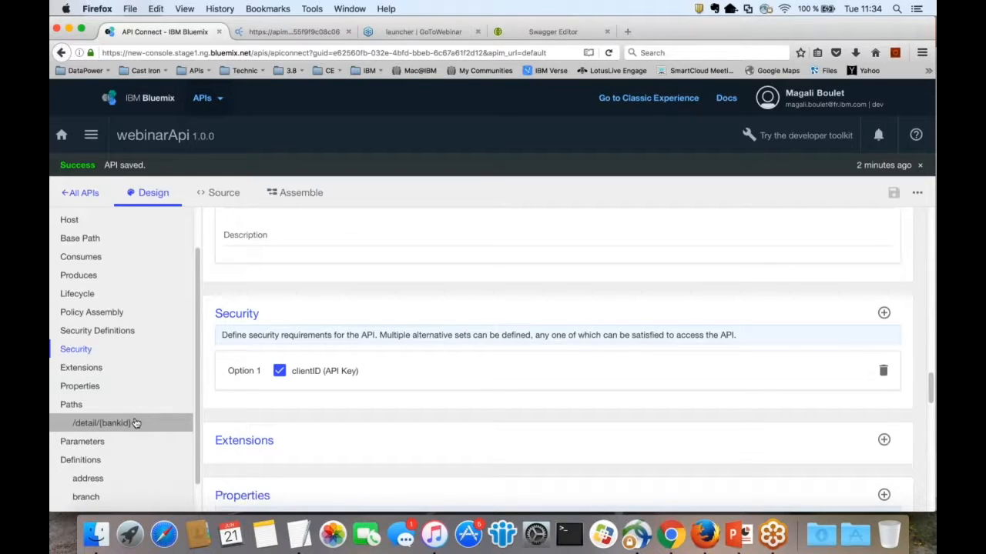
# Step: Expand GET /detail/{bankid} and review its parameter, 200 response and security settings
pyautogui.click(133, 423)
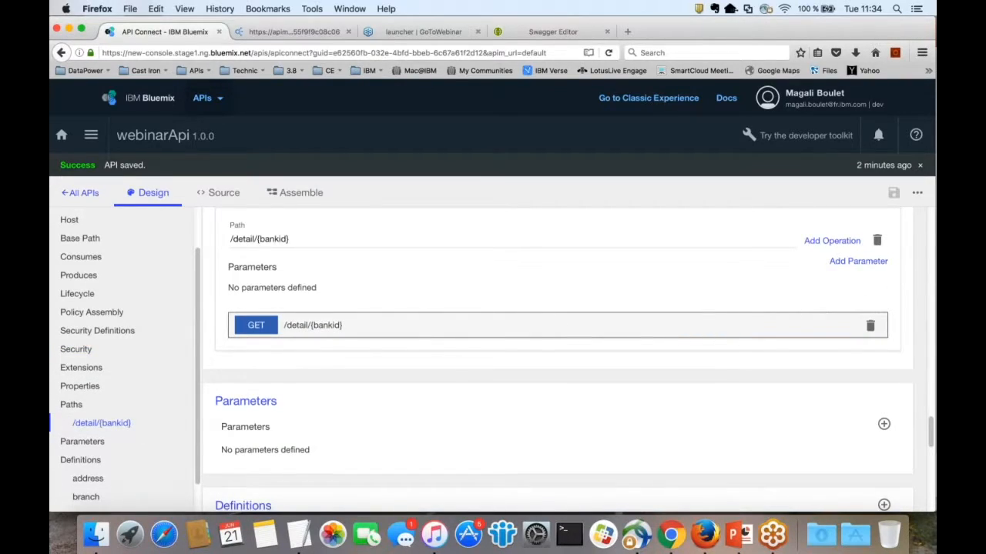
pyautogui.click(313, 325)
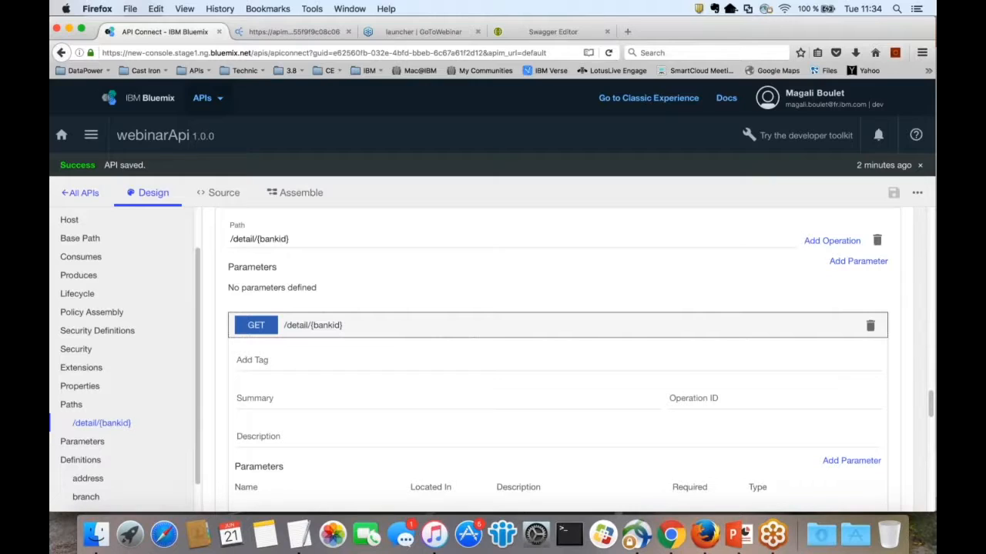
pyautogui.scroll(-1, 600, 337)
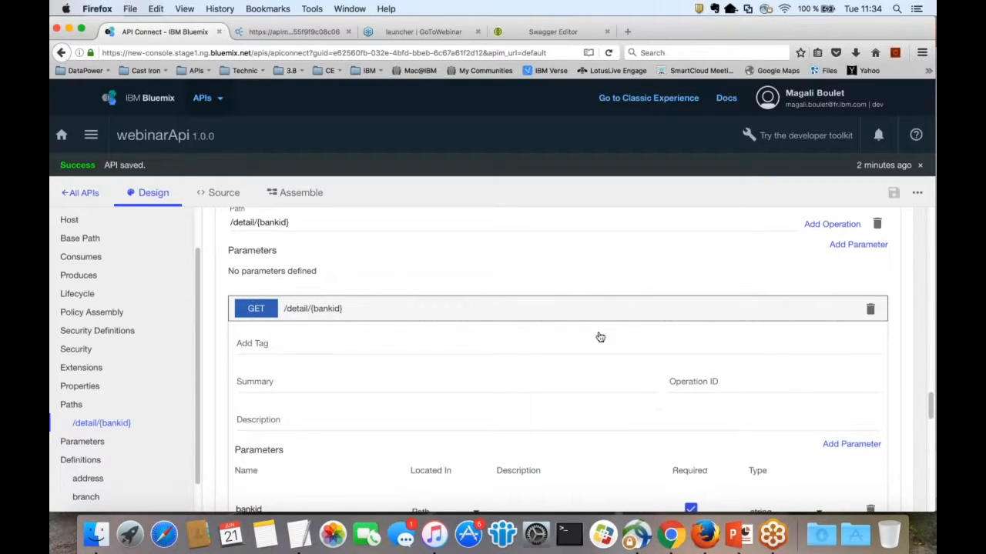
pyautogui.scroll(-3, 599, 337)
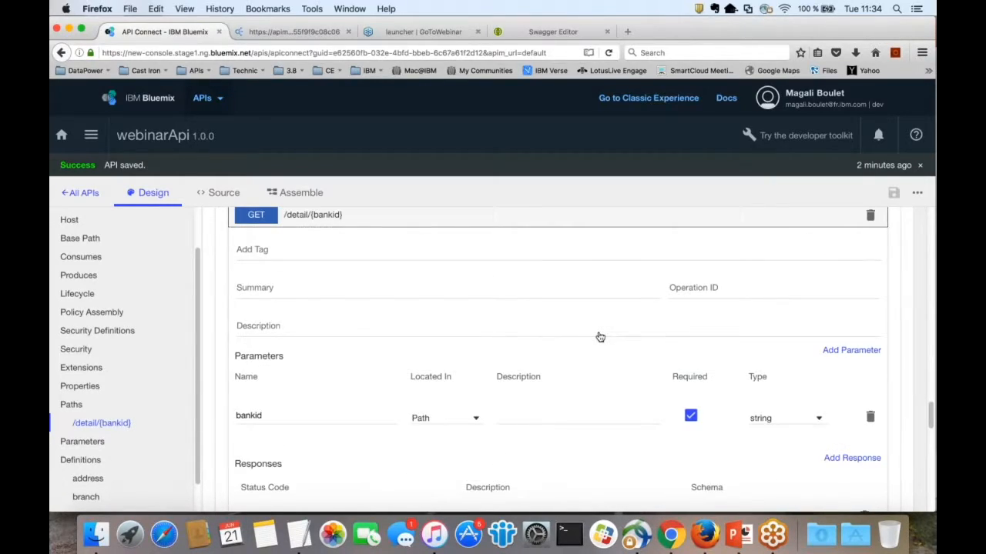
pyautogui.scroll(-2, 599, 337)
pyautogui.scroll(-5, 309, 361)
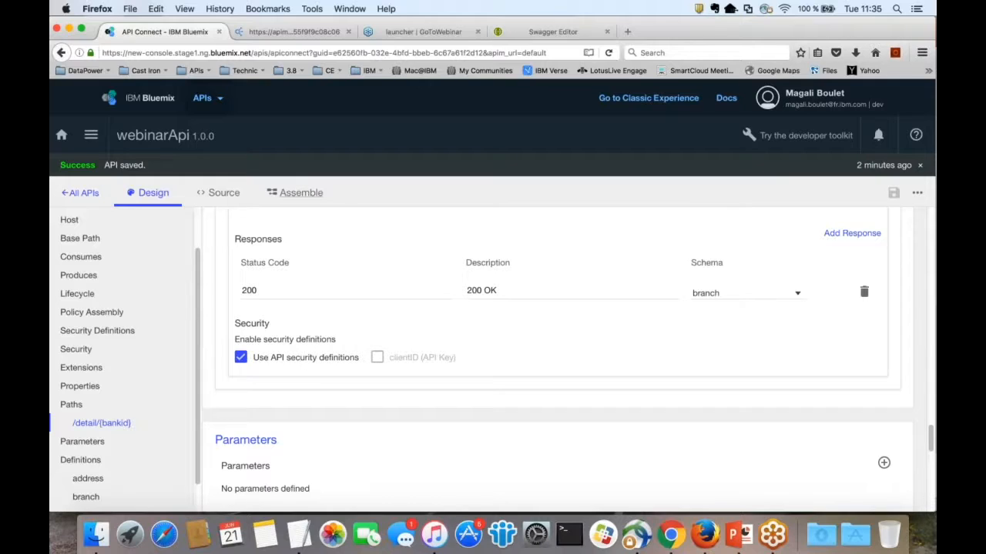
pyautogui.click(296, 193)
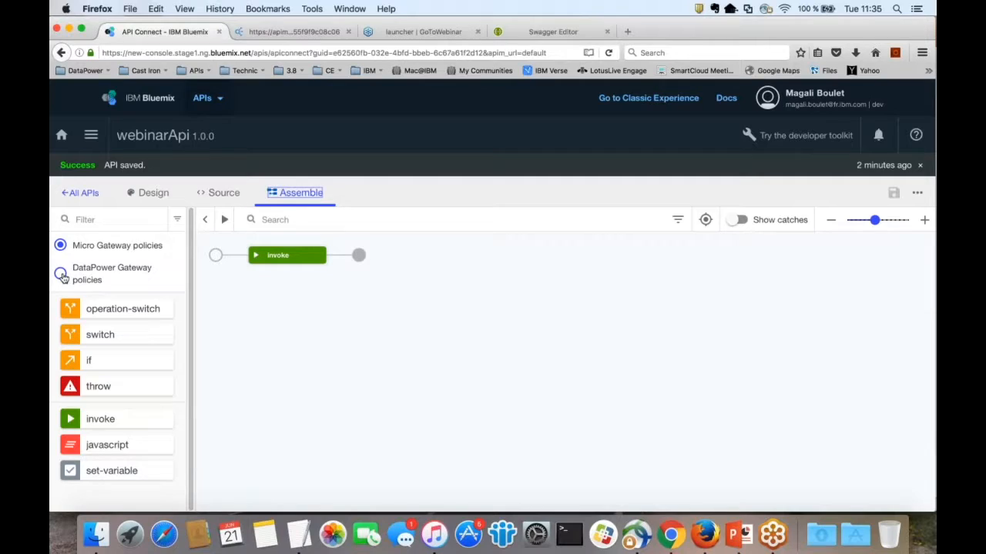
pyautogui.click(61, 275)
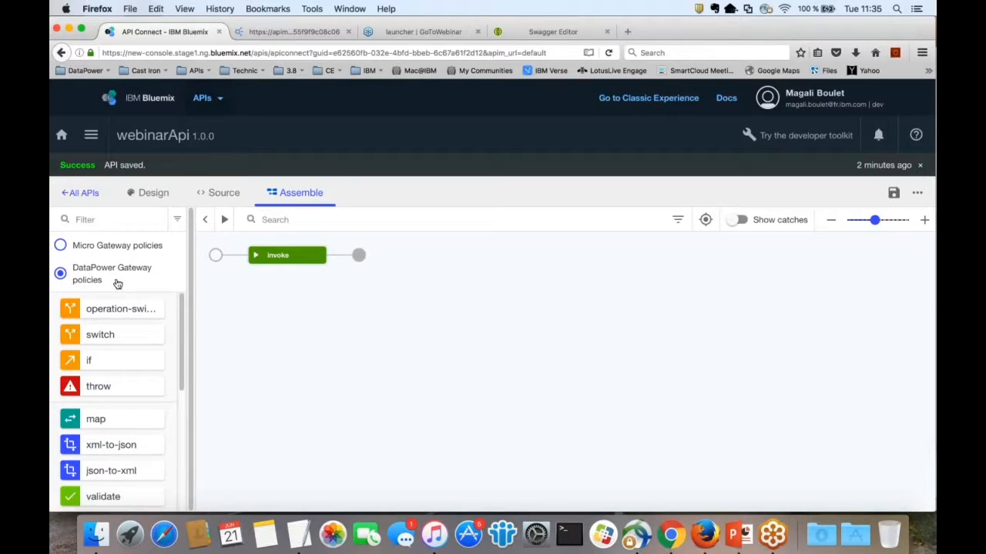
pyautogui.click(77, 245)
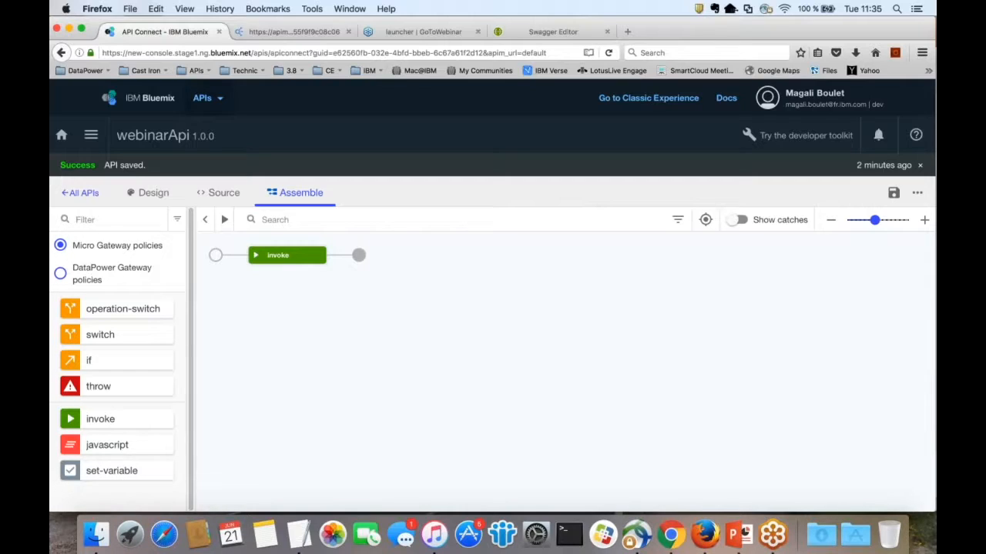
pyautogui.click(61, 275)
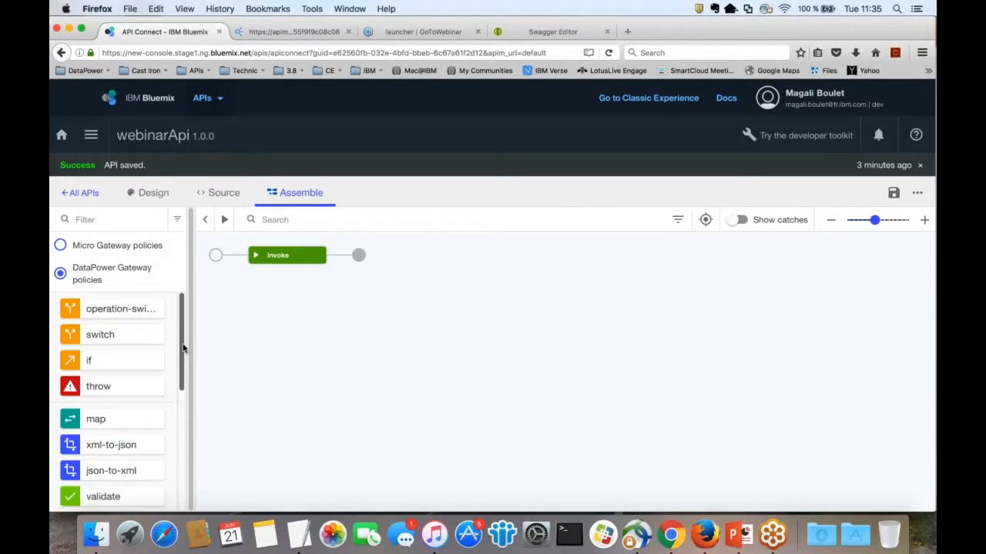
pyautogui.scroll(-1, 185, 362)
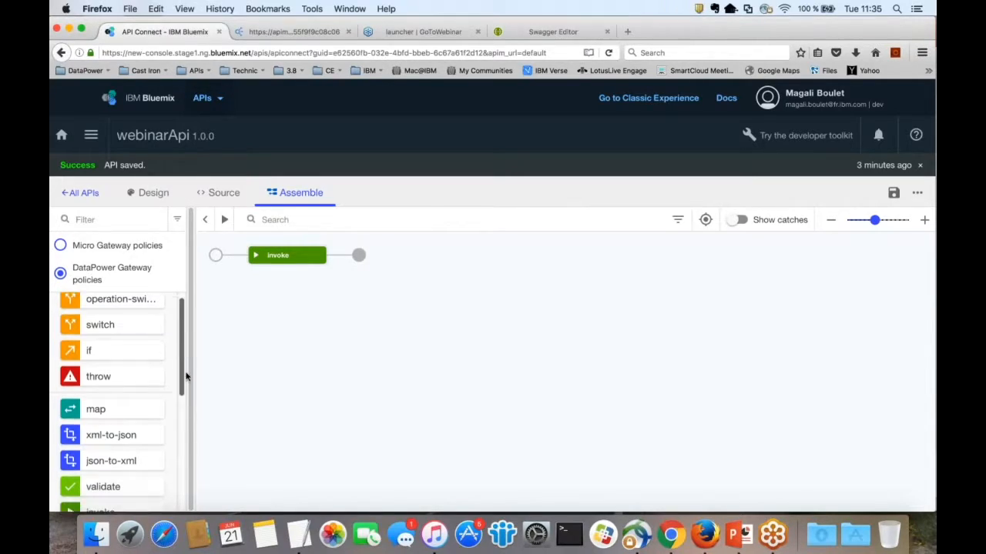
pyautogui.scroll(-3, 185, 375)
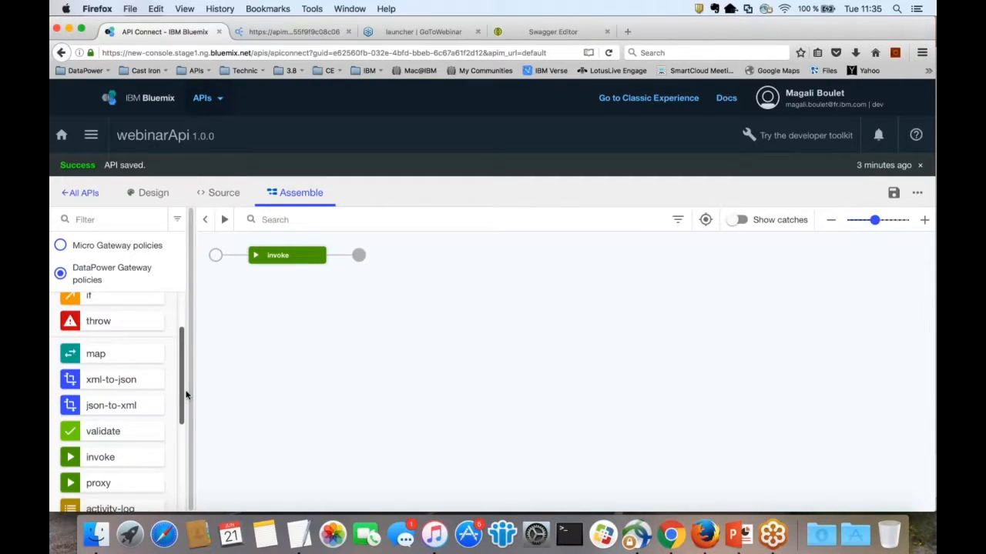
pyautogui.scroll(-2, 186, 400)
pyautogui.scroll(-7, 187, 427)
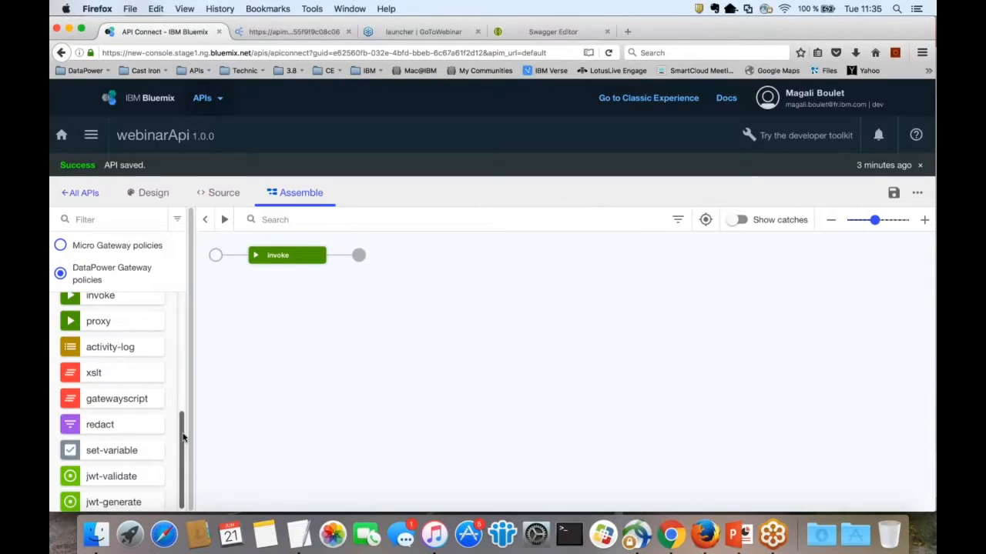
pyautogui.moveTo(184, 438); pyautogui.dragTo(188, 322)
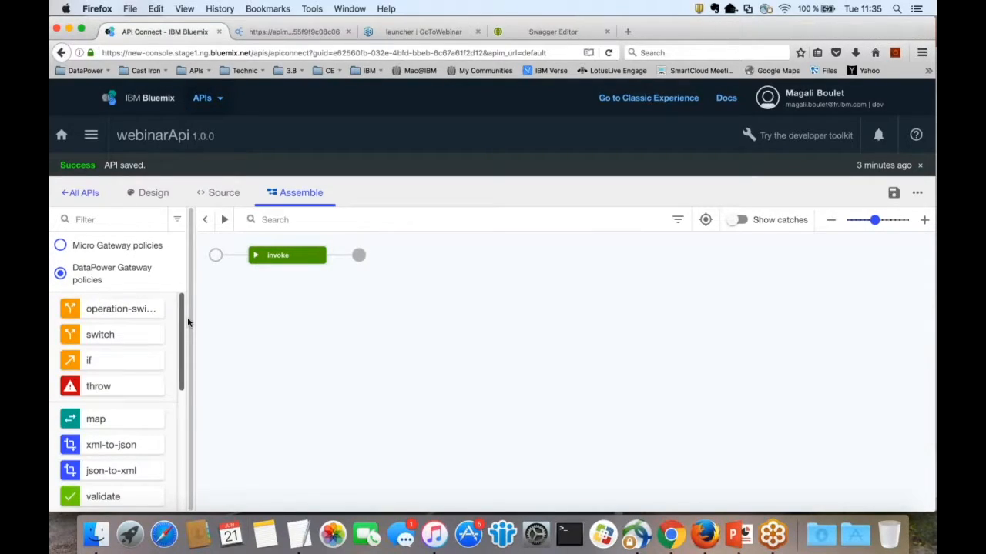
pyautogui.moveTo(283, 258)
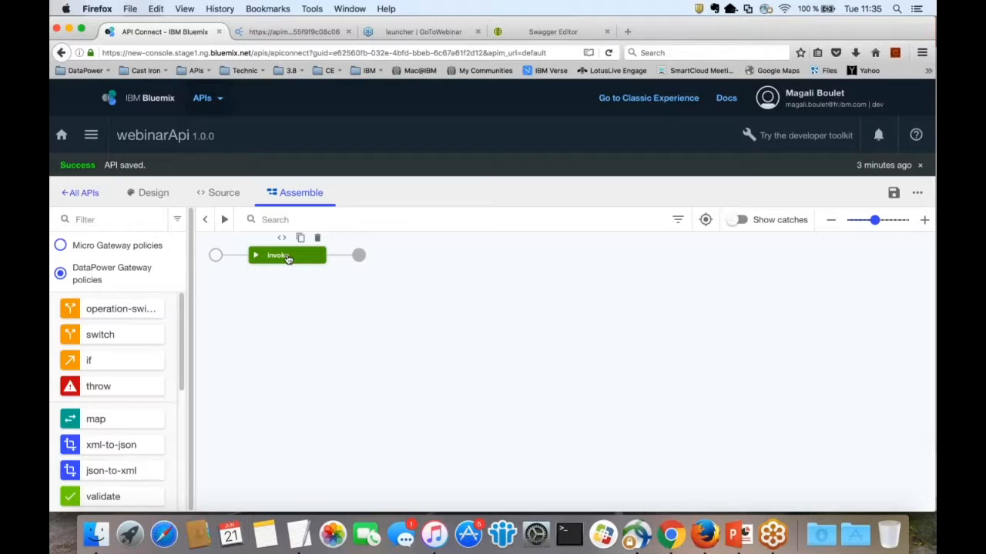
# Step: Paste the apim-services branches backend URL from the note into the invoke policy's URL
pyautogui.click(287, 259)
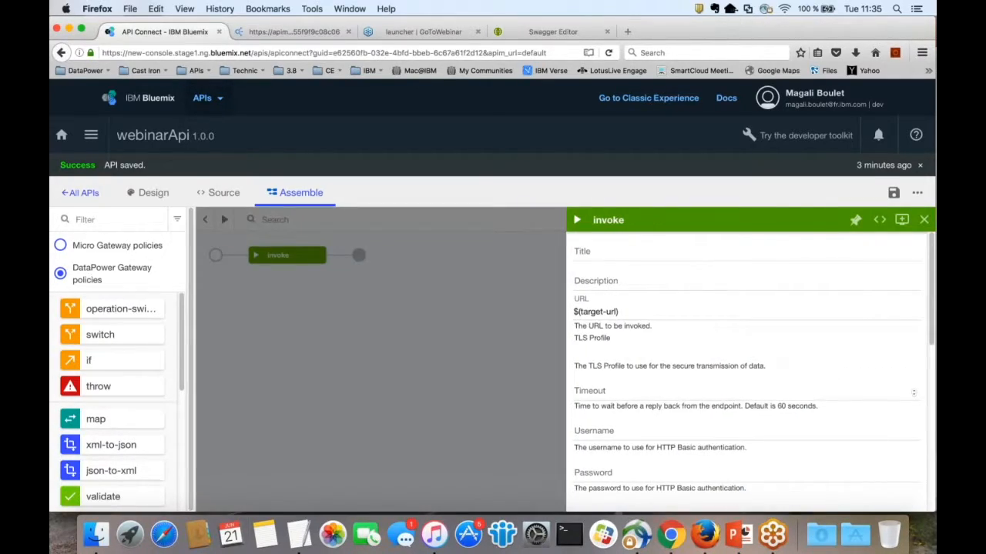
pyautogui.press('super+Tab')
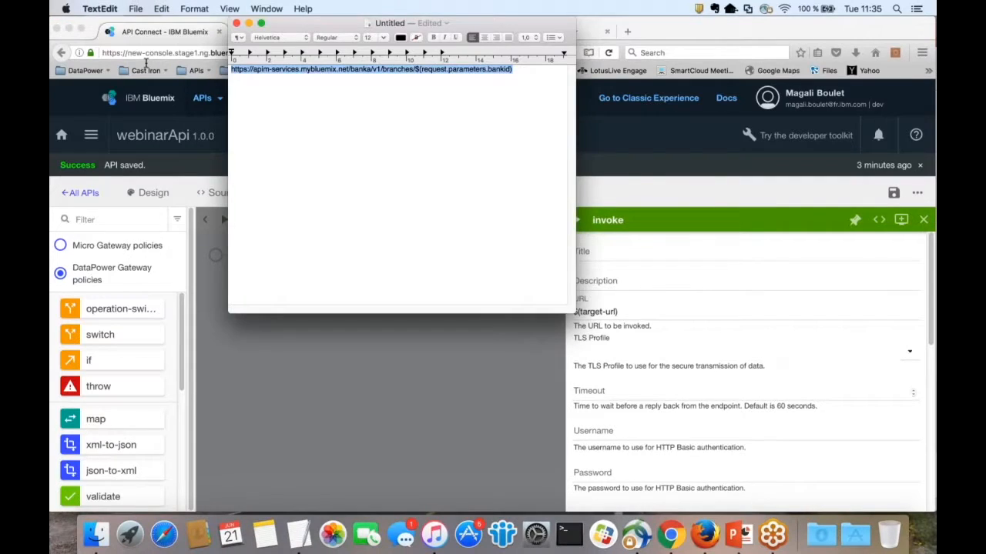
pyautogui.press('super+c')
pyautogui.press('super+Tab')
pyautogui.press('super+v')
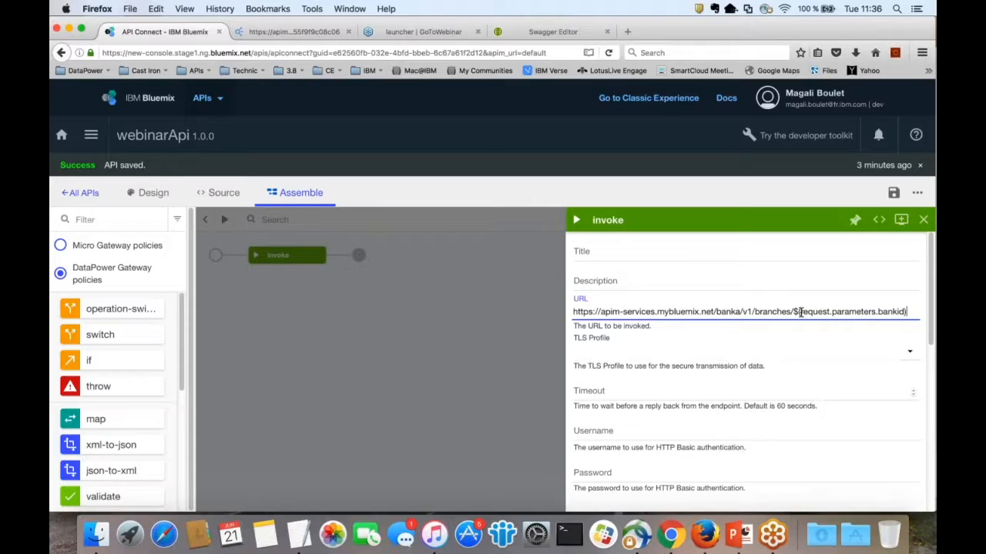
# Step: Point out the $(request.parameters.bankid) part, save the API, and close the invoke properties
pyautogui.moveTo(798, 312); pyautogui.dragTo(906, 312)
pyautogui.click(898, 312)
pyautogui.click(893, 194)
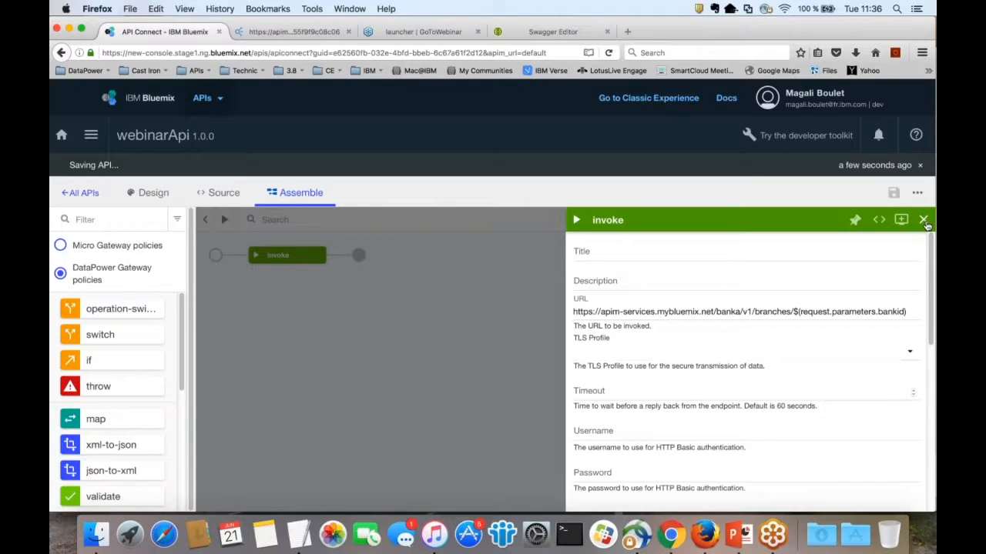
pyautogui.click(924, 220)
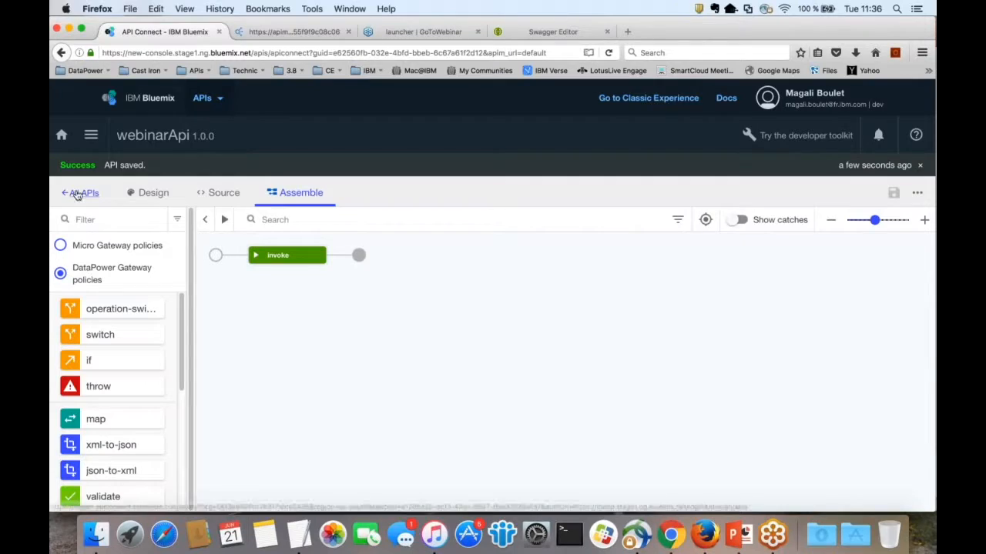
# Step: Create the new draft product titled webinarPublic from the Products list
pyautogui.click(77, 194)
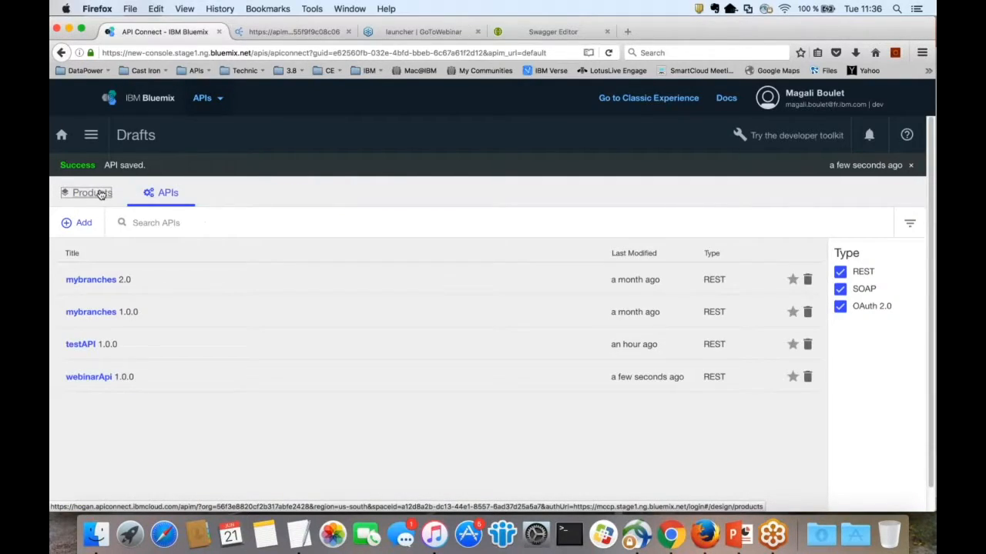
pyautogui.click(100, 194)
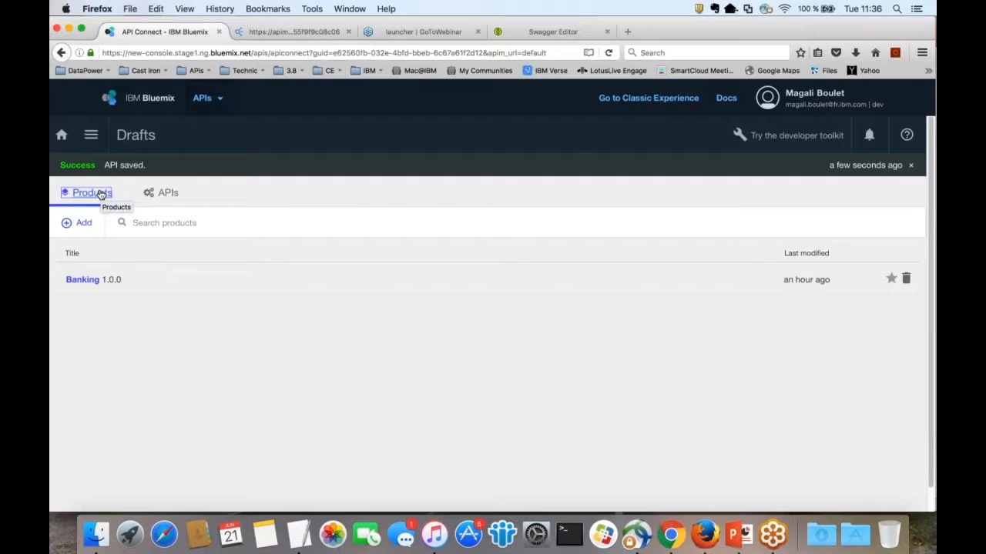
pyautogui.click(82, 223)
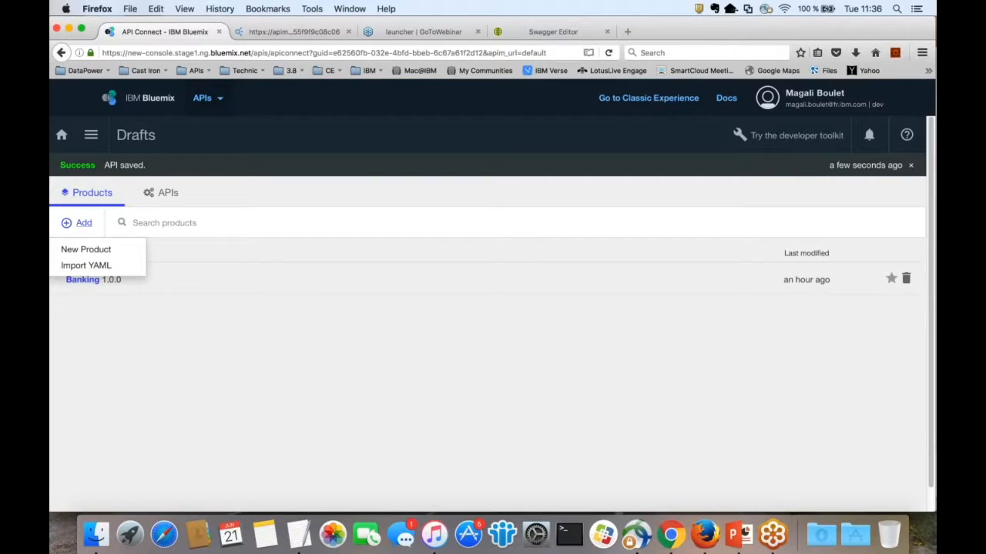
pyautogui.click(91, 252)
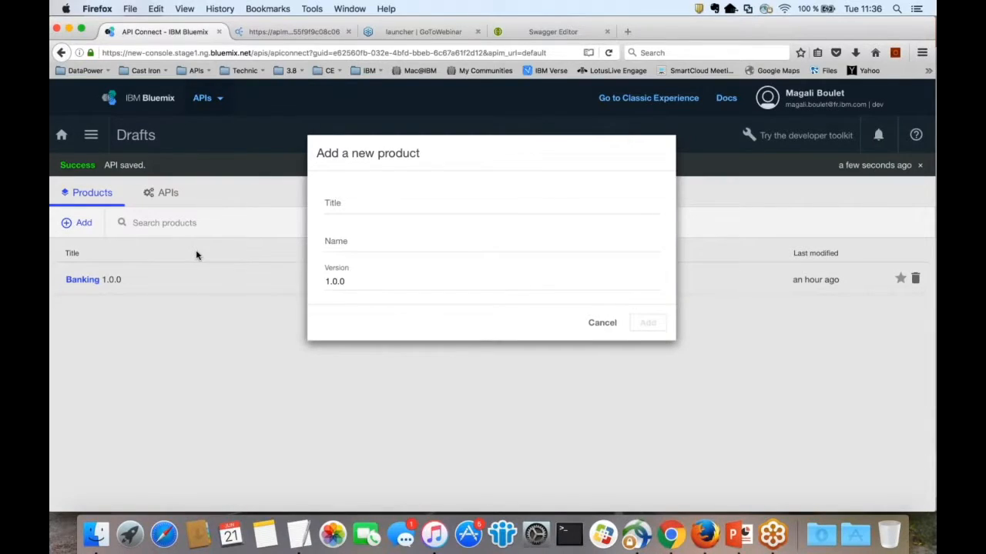
pyautogui.write('webinarPu')
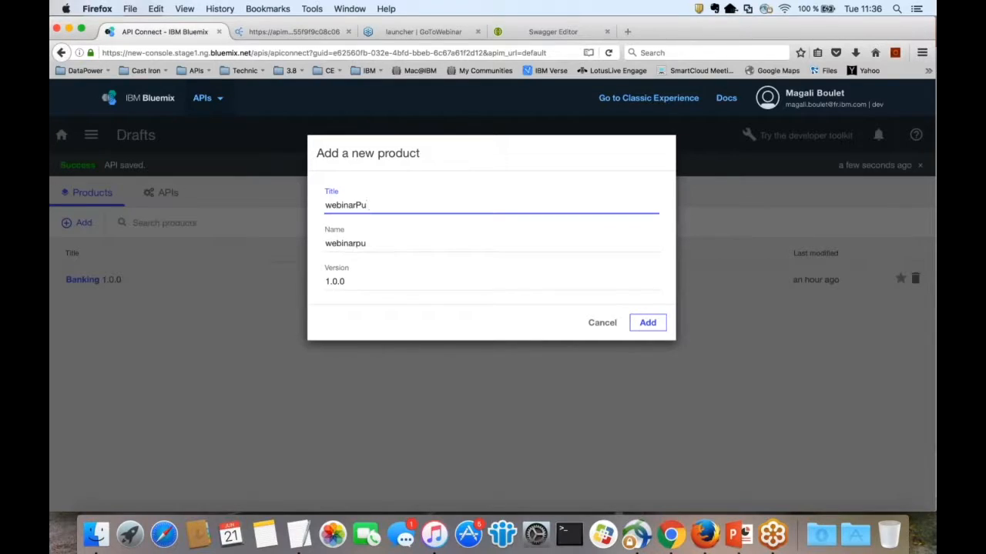
pyautogui.write('blic')
pyautogui.click(648, 323)
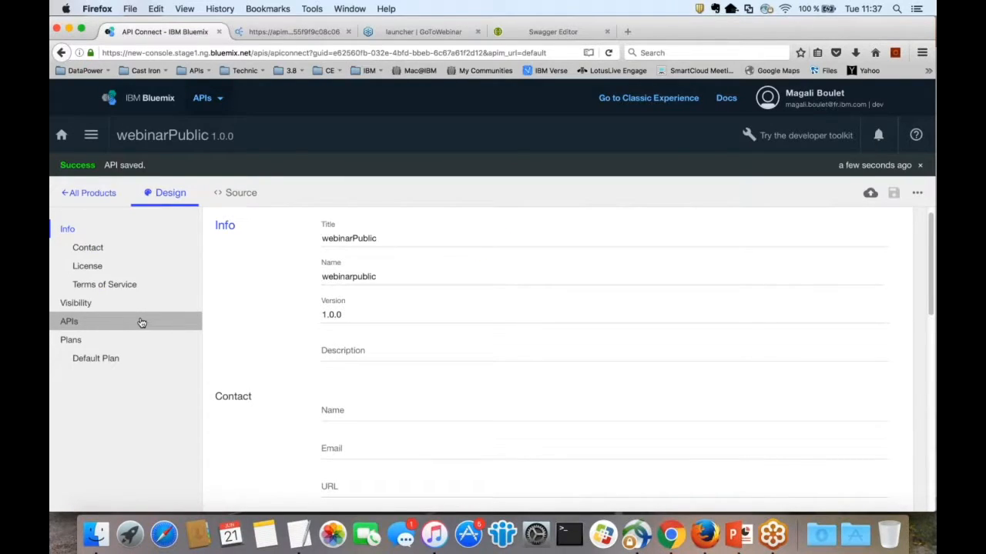
# Step: Go to the product's Plans and expand the Default Plan
pyautogui.click(134, 341)
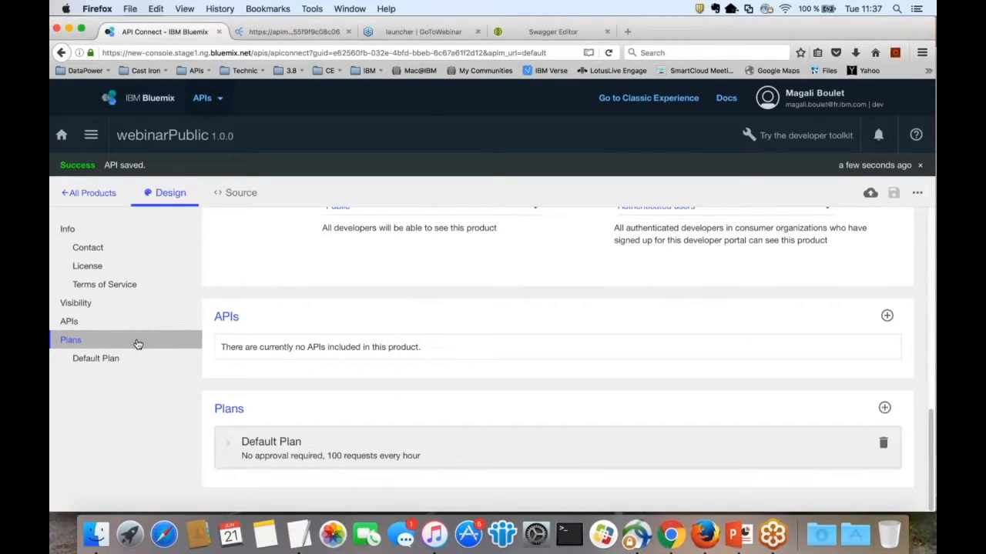
pyautogui.click(278, 444)
pyautogui.scroll(-1, 471, 422)
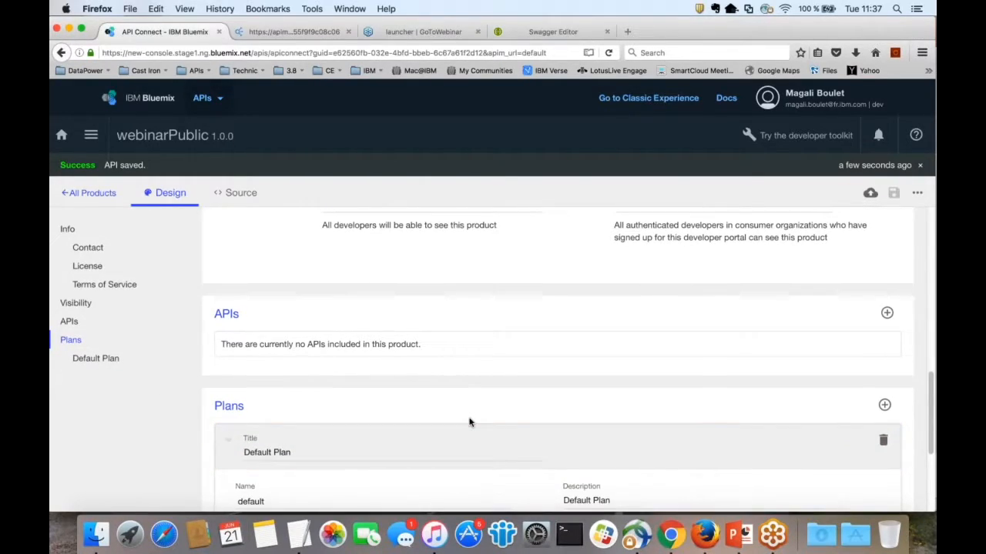
pyautogui.scroll(-3, 471, 422)
pyautogui.scroll(-2, 334, 398)
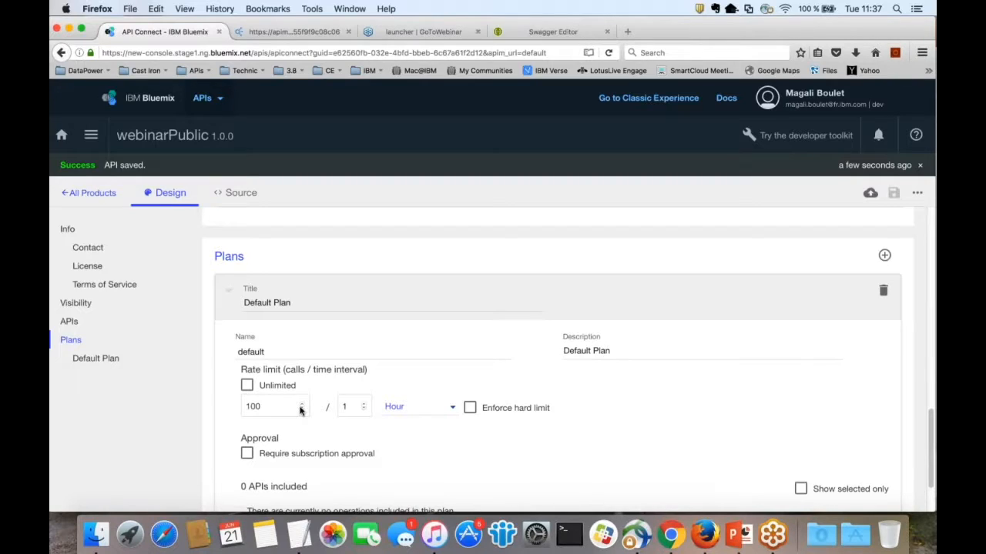
# Step: Enforce a hard limit and set the rate to 10 calls per Minute
pyautogui.click(469, 408)
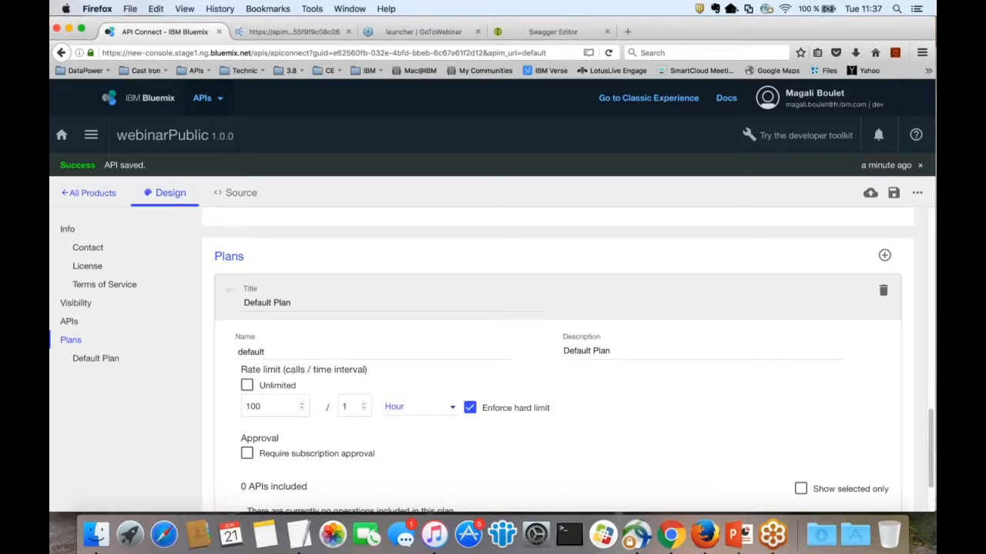
pyautogui.click(419, 407)
pyautogui.click(408, 433)
pyautogui.click(264, 405)
pyautogui.press('BackSpace')
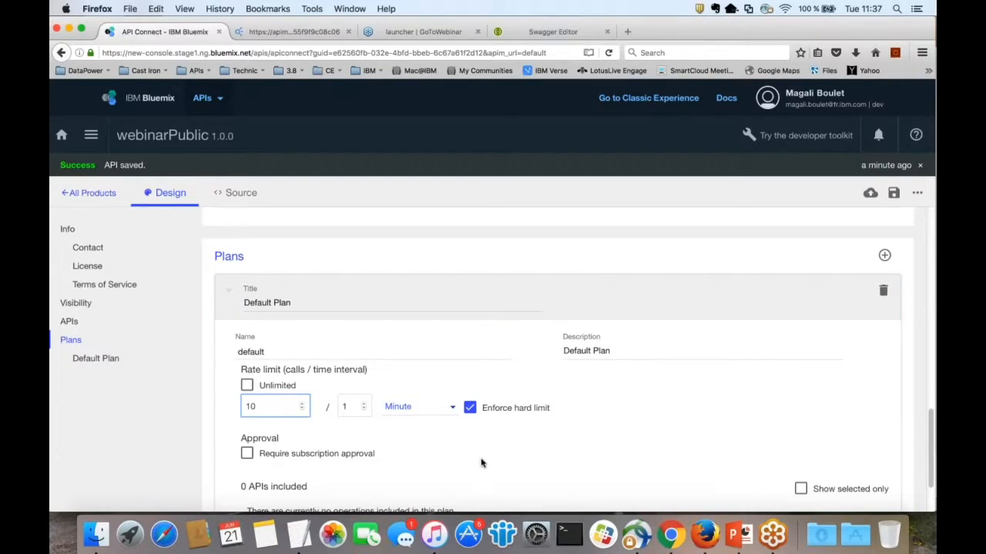
pyautogui.scroll(-1, 481, 462)
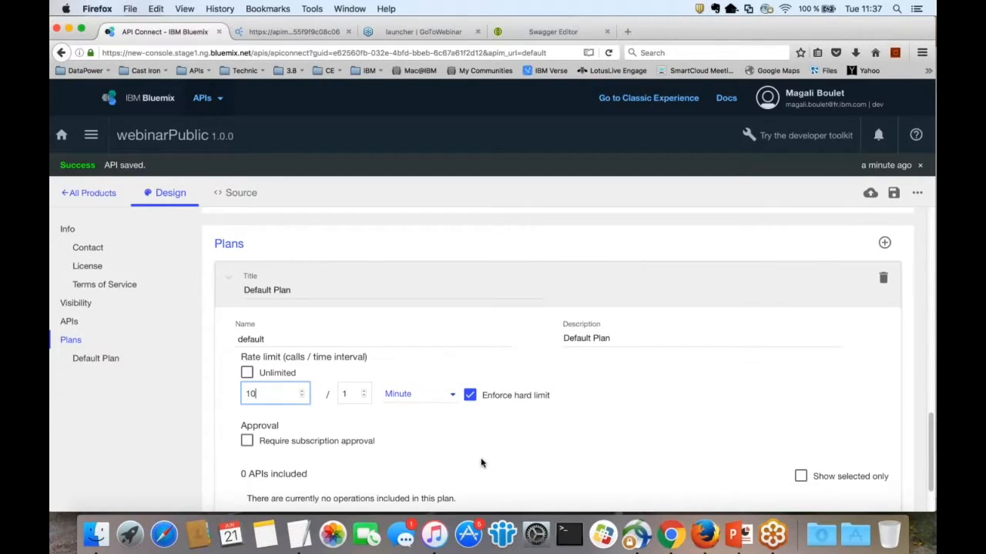
pyautogui.scroll(-4, 481, 462)
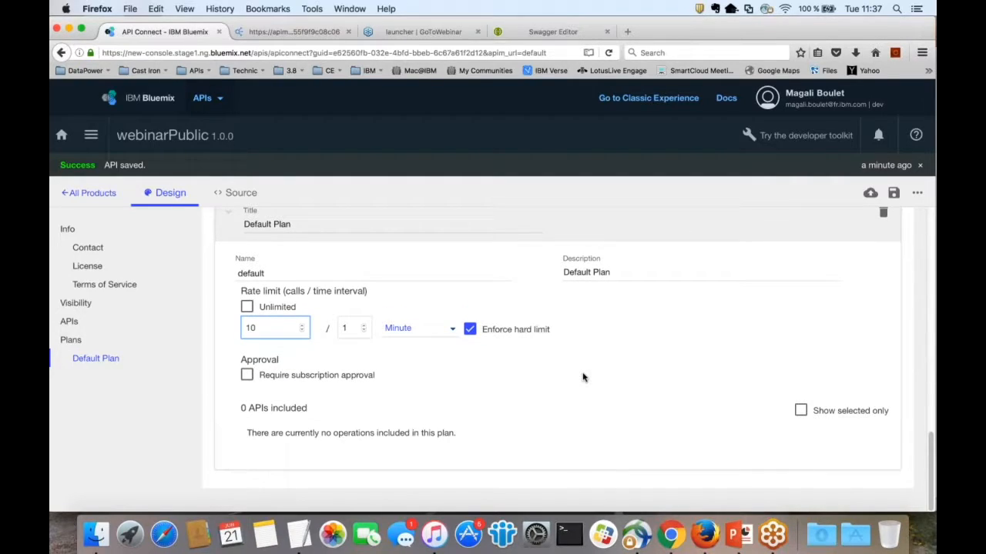
pyautogui.scroll(4, 582, 378)
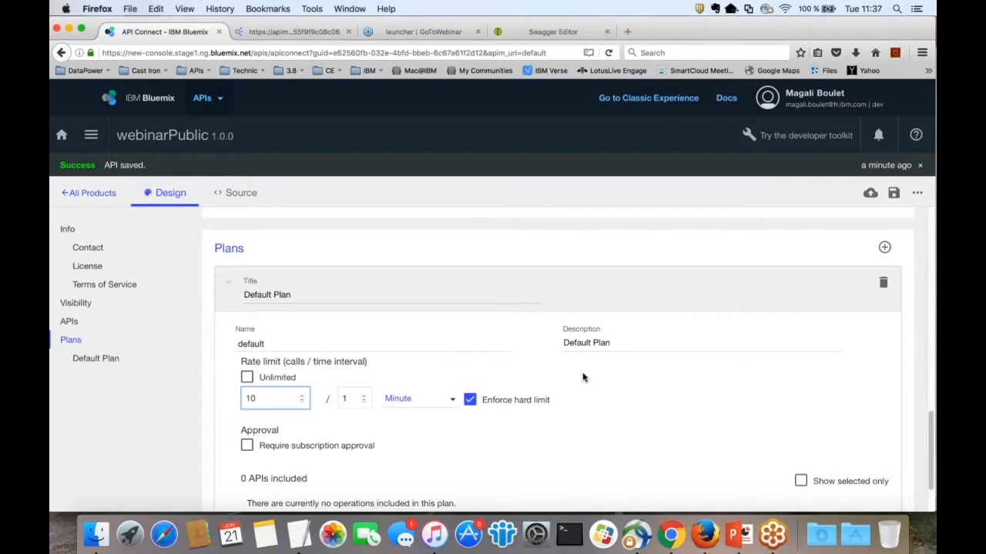
pyautogui.scroll(3, 583, 377)
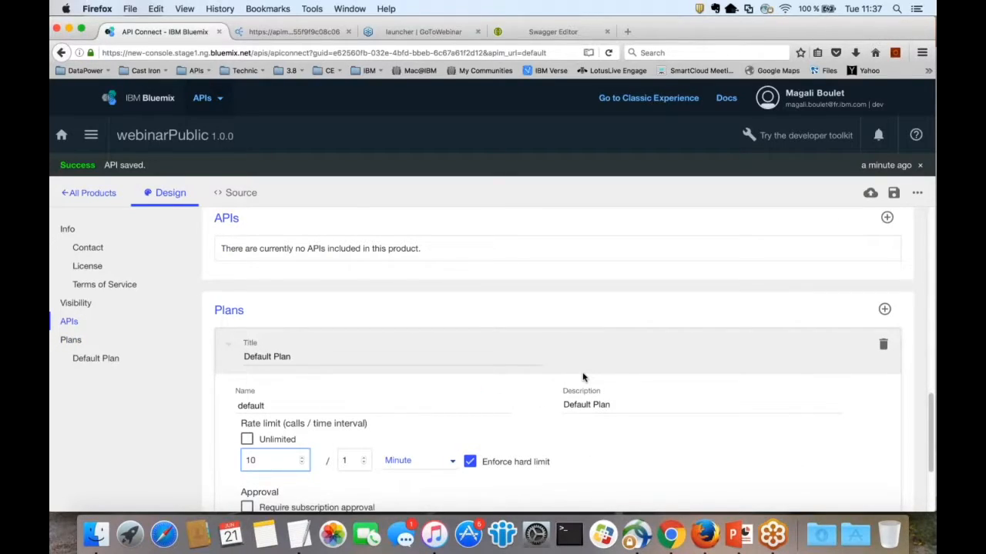
pyautogui.scroll(2, 583, 377)
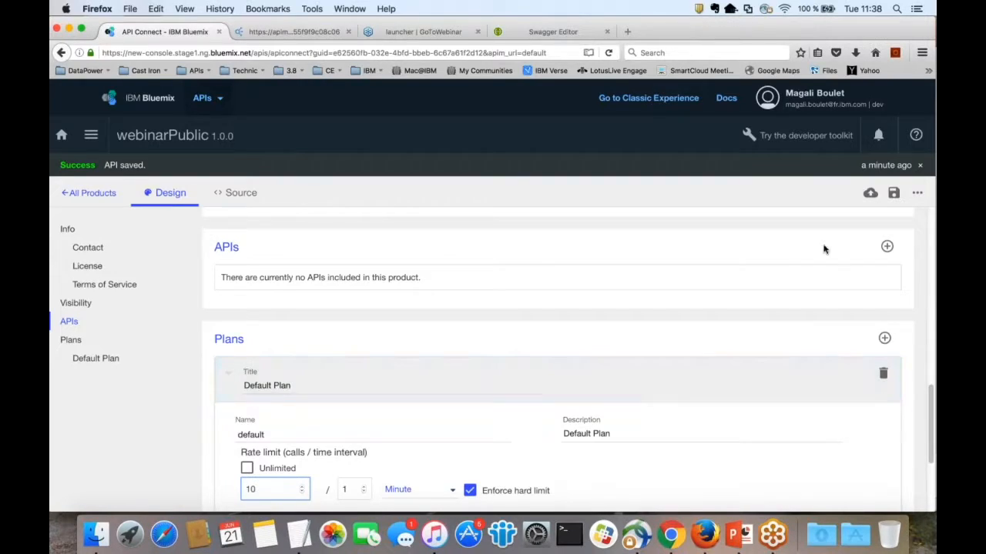
# Step: Save webinarPublic and include webinarApi in the product
pyautogui.click(893, 193)
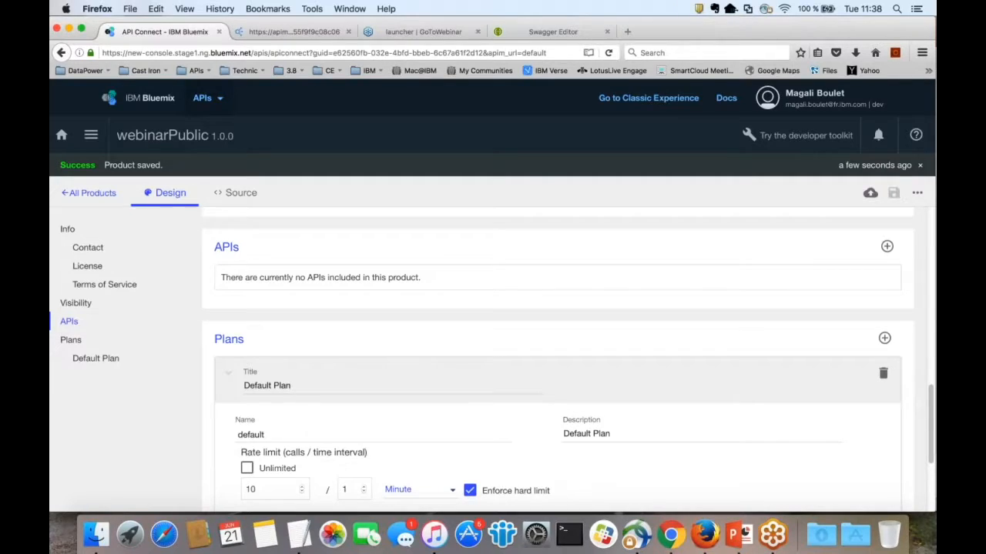
pyautogui.click(886, 246)
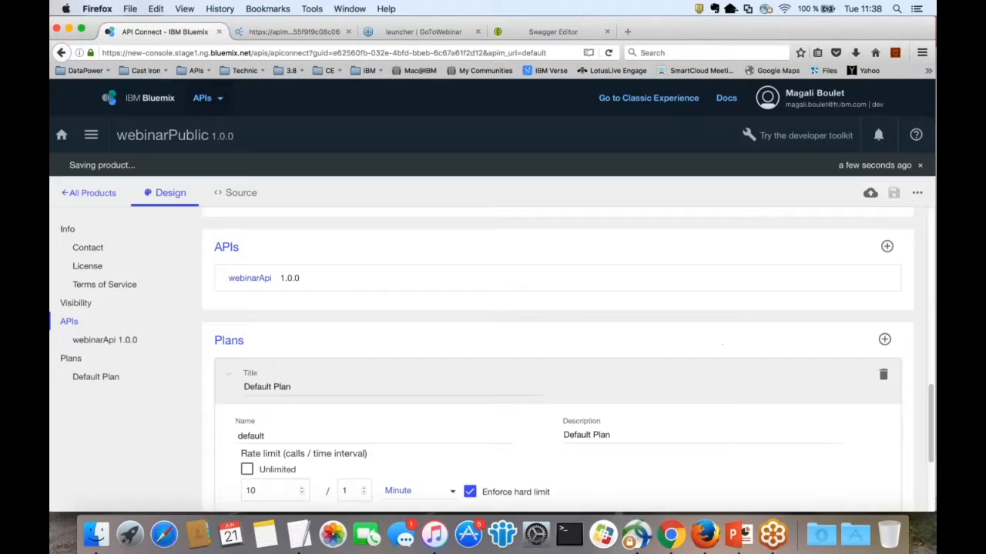
pyautogui.click(870, 192)
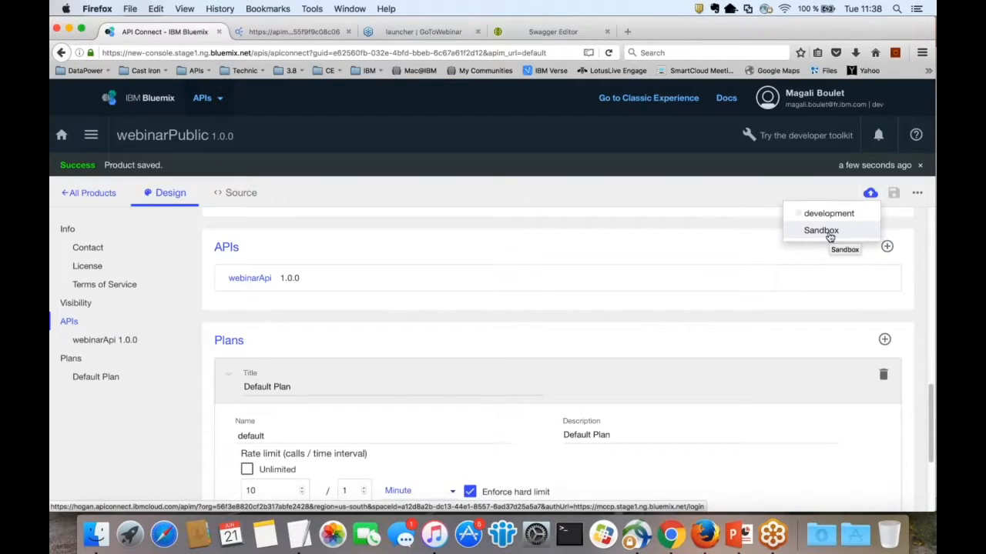
# Step: Stage webinarPublic 1.0.0 in the Sandbox catalog
pyautogui.click(820, 230)
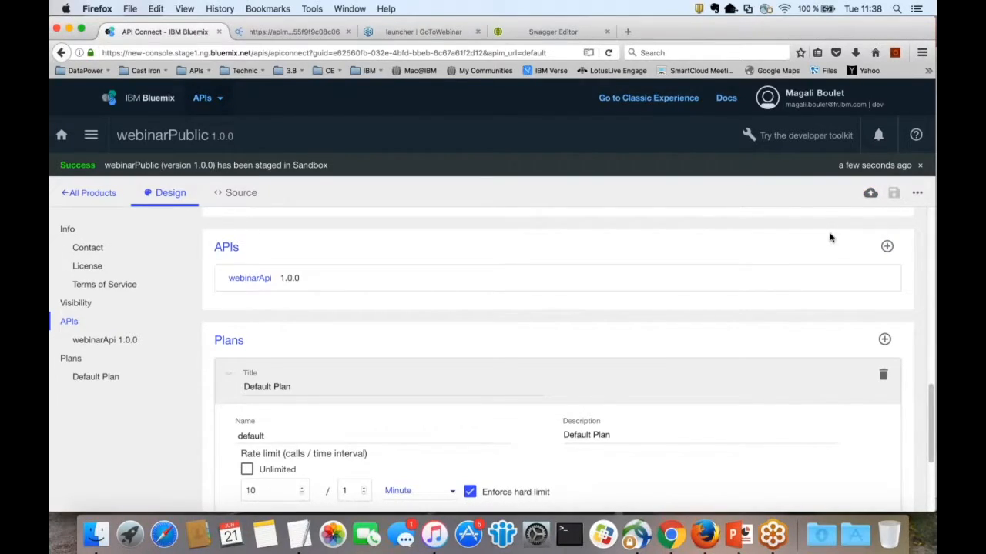
pyautogui.click(870, 193)
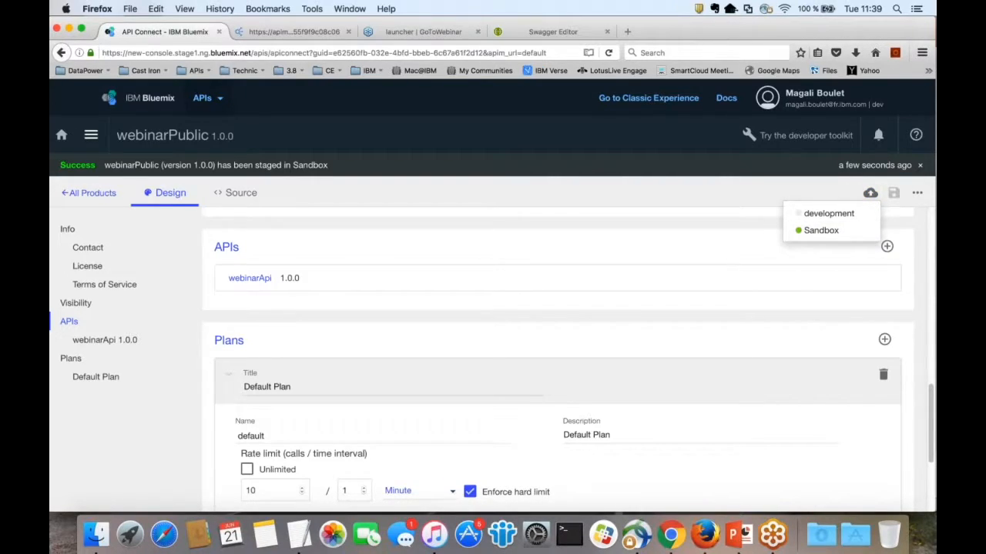
pyautogui.click(91, 135)
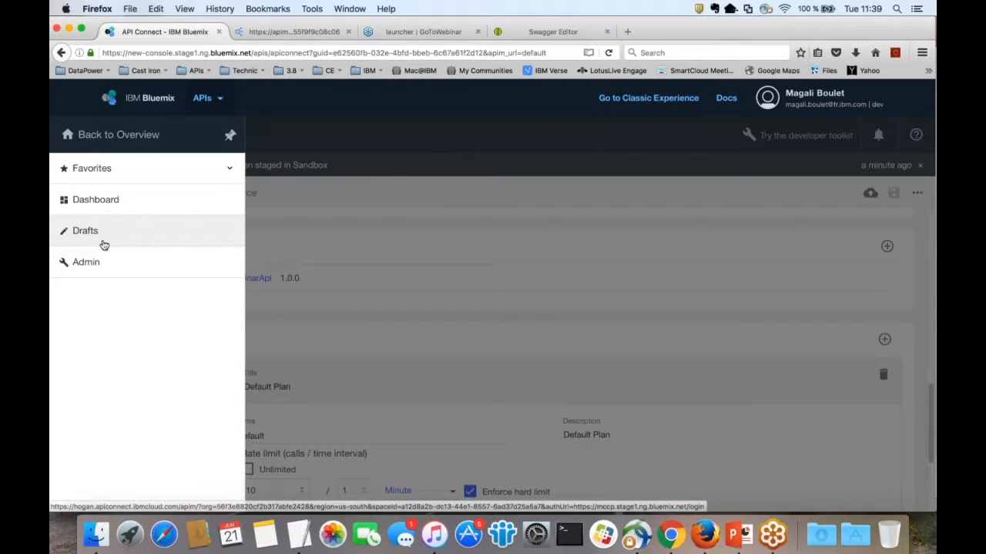
# Step: Open the webinarApi 1.0.0 draft from Drafts and show its Assemble flow
pyautogui.click(104, 243)
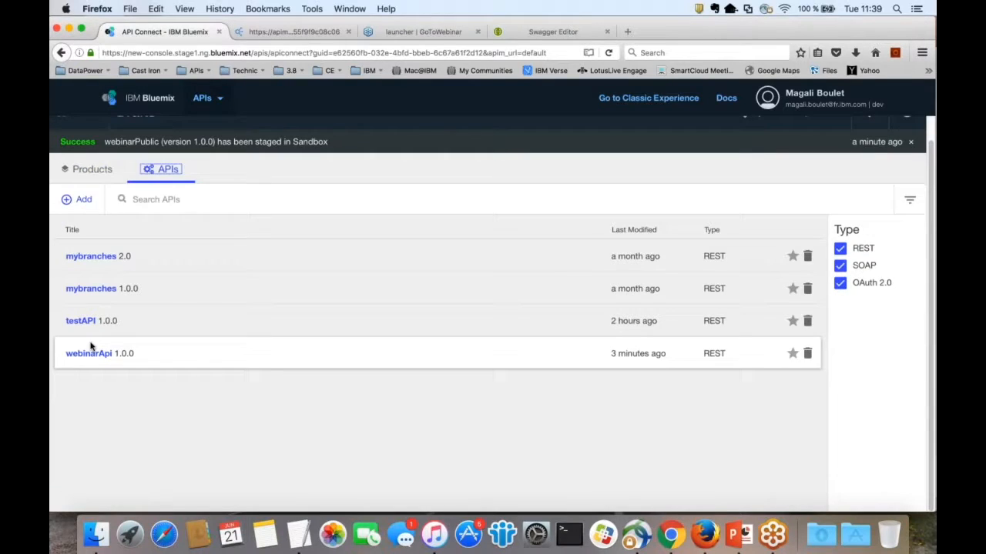
pyautogui.click(90, 348)
pyautogui.click(300, 193)
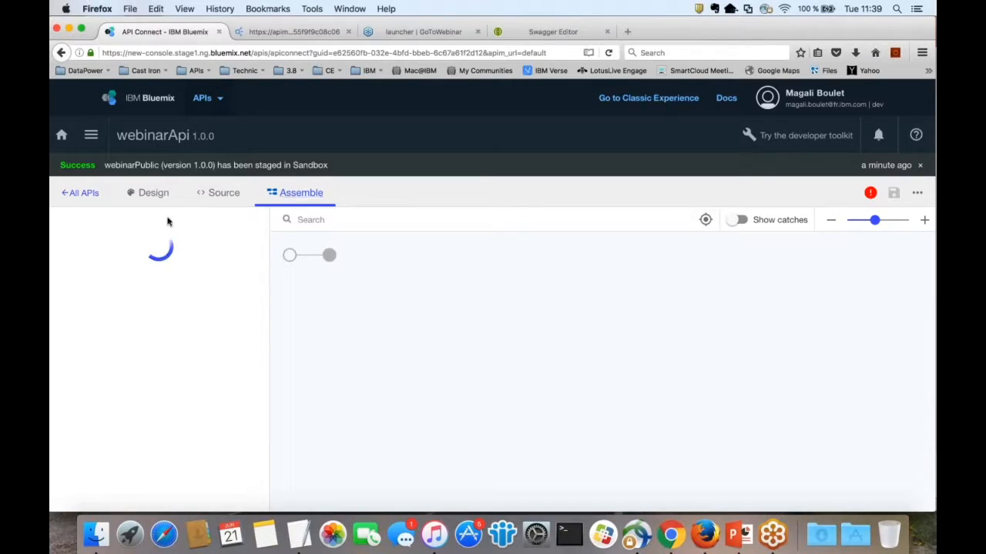
pyautogui.click(80, 193)
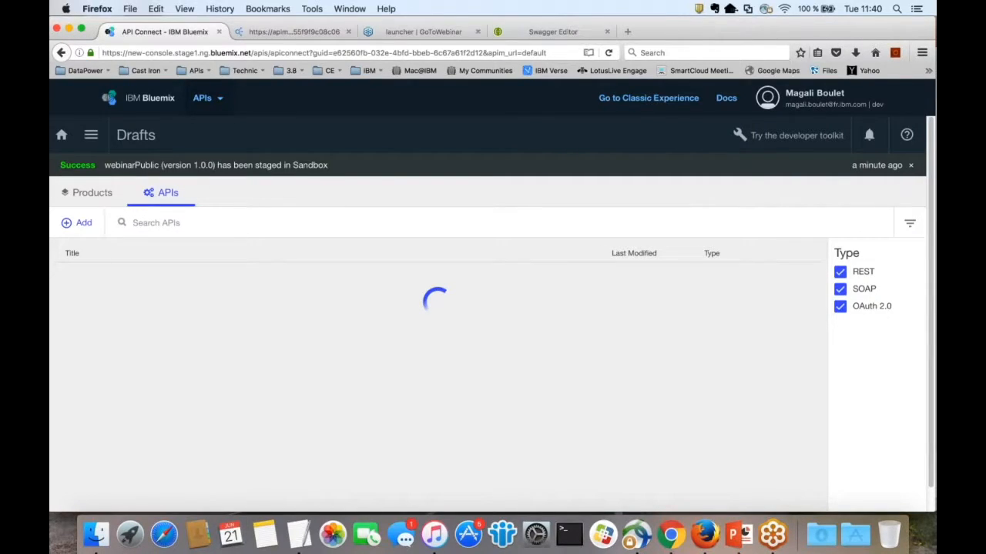
pyautogui.click(86, 378)
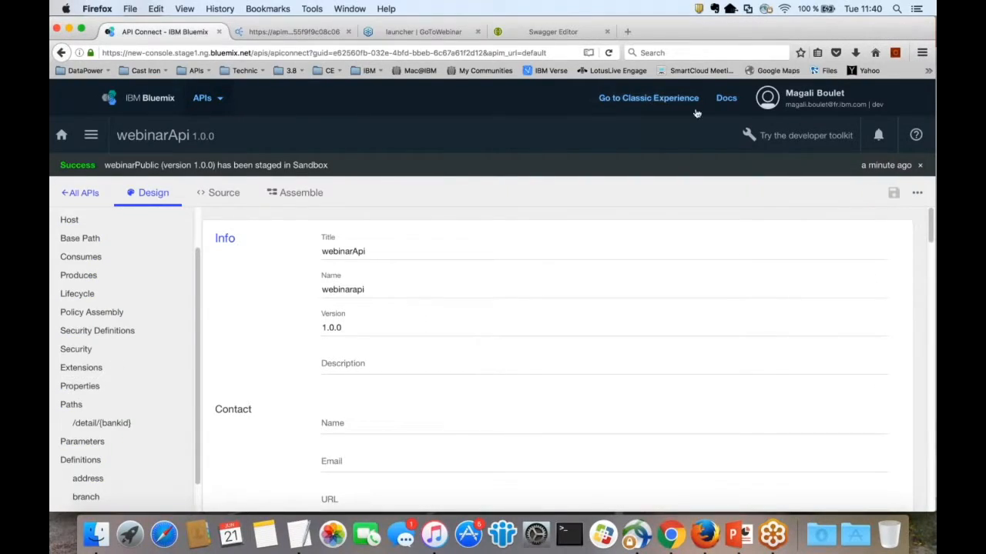
pyautogui.click(296, 195)
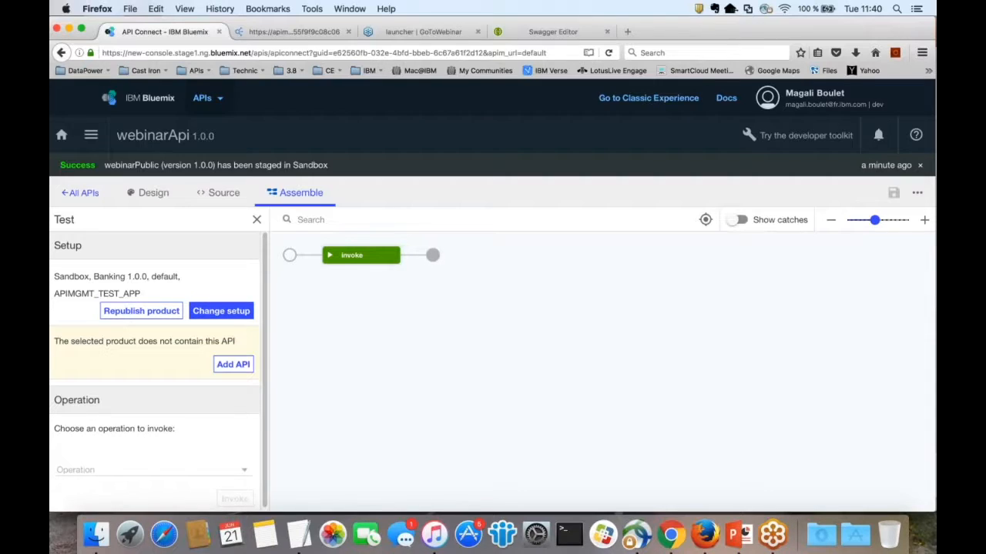
# Step: Change the test setup to use the webinarPublic 1.0.0 product
pyautogui.click(221, 311)
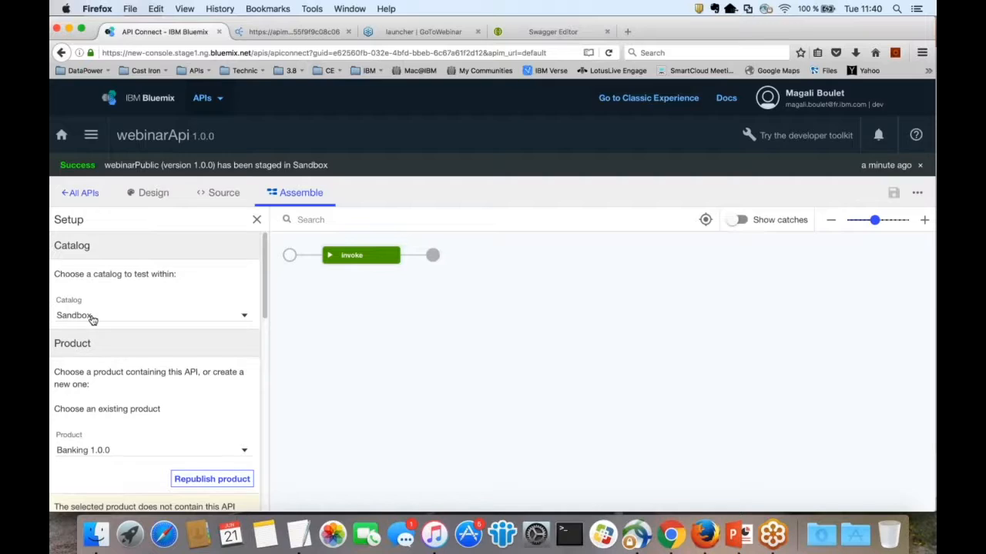
pyautogui.scroll(-1, 91, 319)
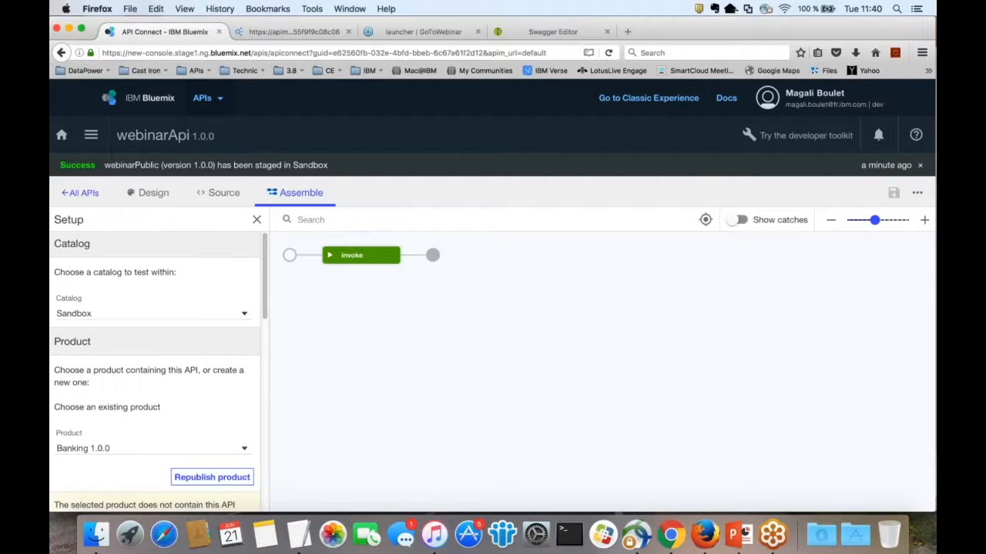
pyautogui.scroll(-1, 159, 372)
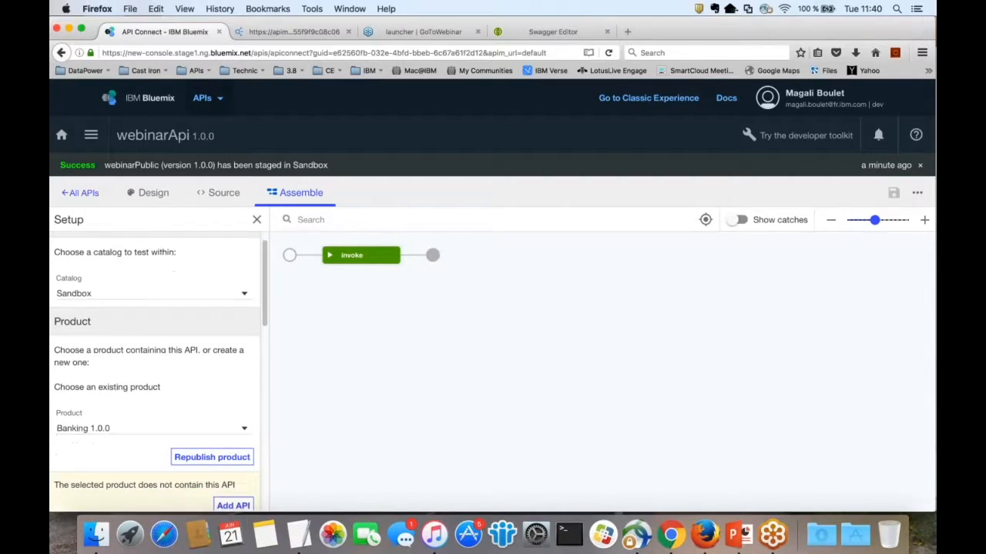
pyautogui.scroll(-2, 154, 370)
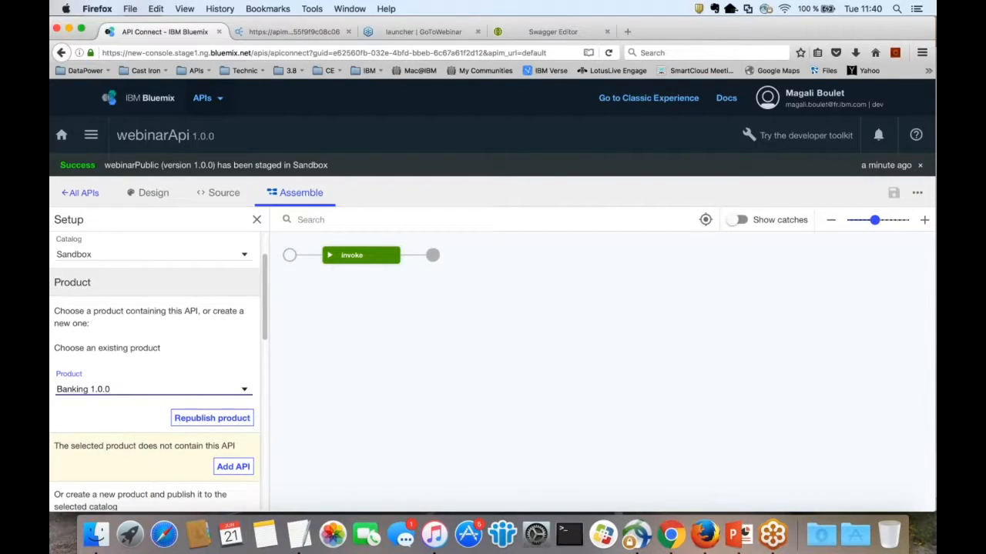
pyautogui.click(139, 388)
pyautogui.click(139, 416)
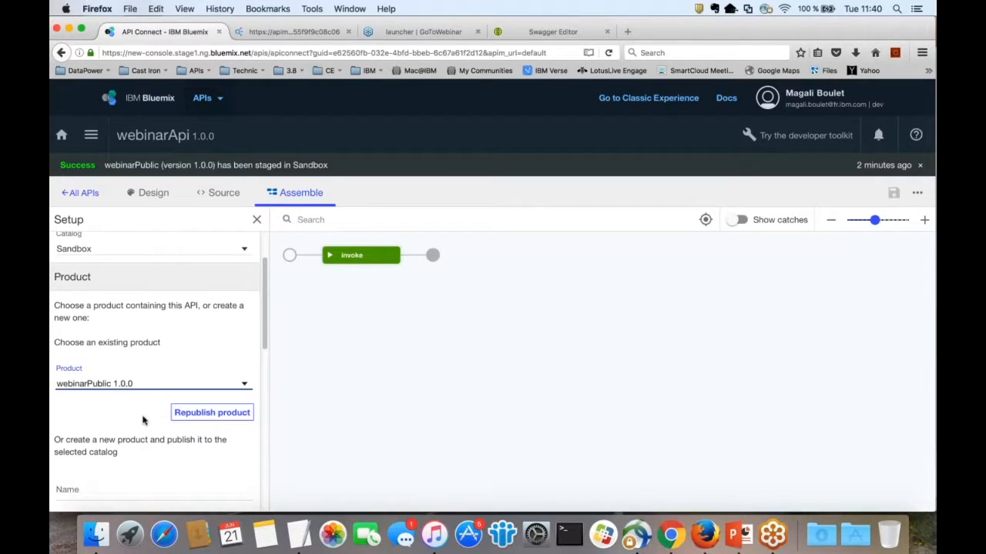
# Step: Subscribe APIMGMT_TEST_APP to the default plan
pyautogui.scroll(-6, 143, 418)
pyautogui.scroll(-2, 203, 393)
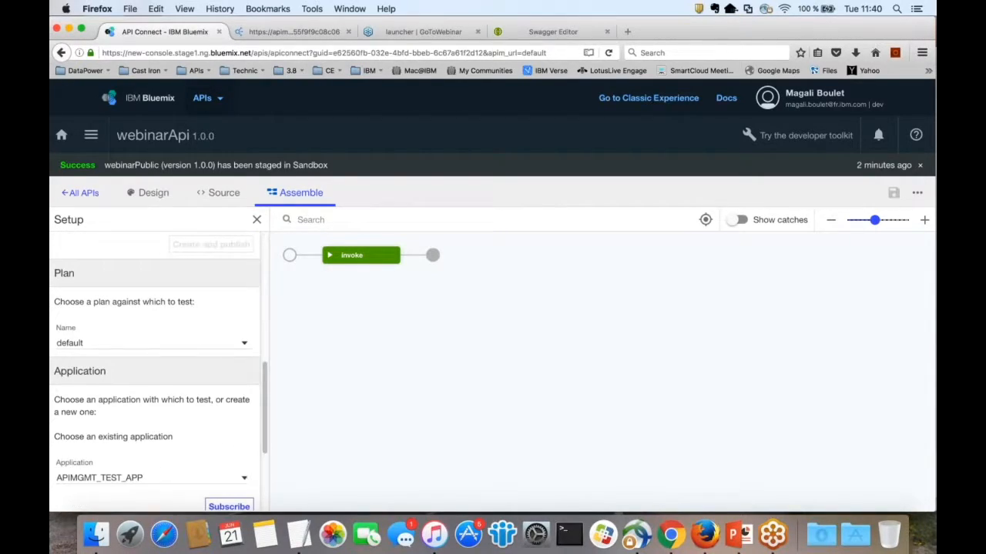
pyautogui.scroll(-3, 154, 369)
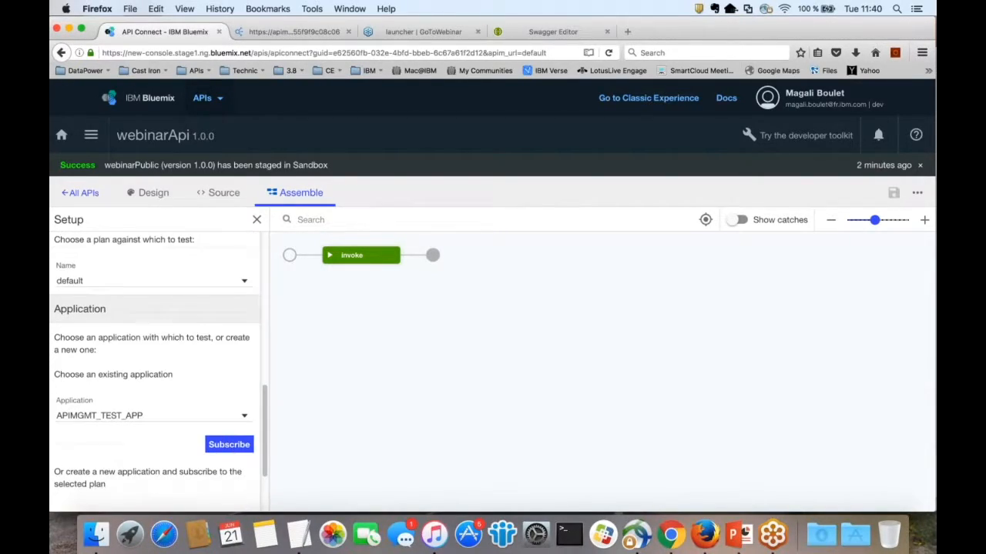
pyautogui.scroll(-1, 219, 415)
pyautogui.click(219, 416)
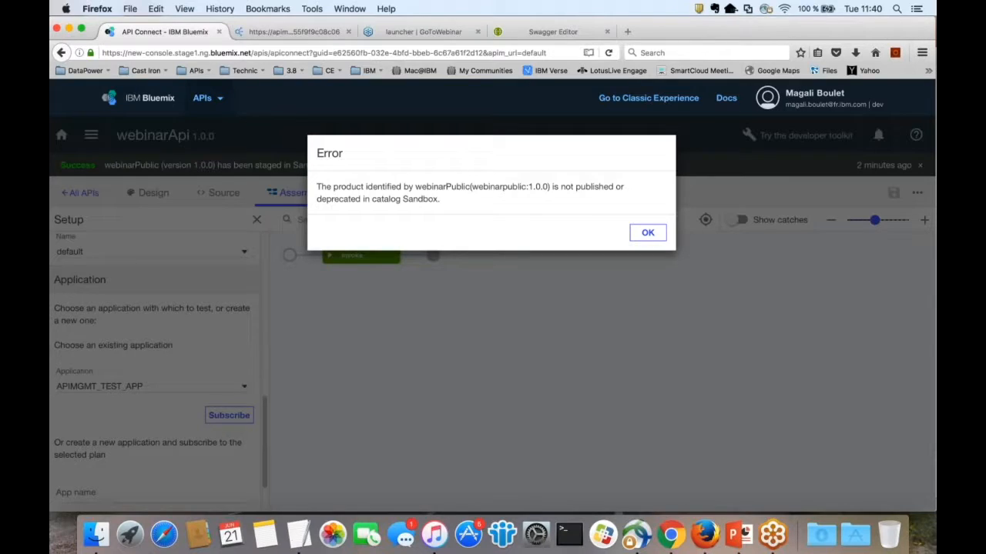
# Step: Dismiss the error and publish the staged webinarPublic 1.0.0 product in the Sandbox catalog
pyautogui.click(647, 233)
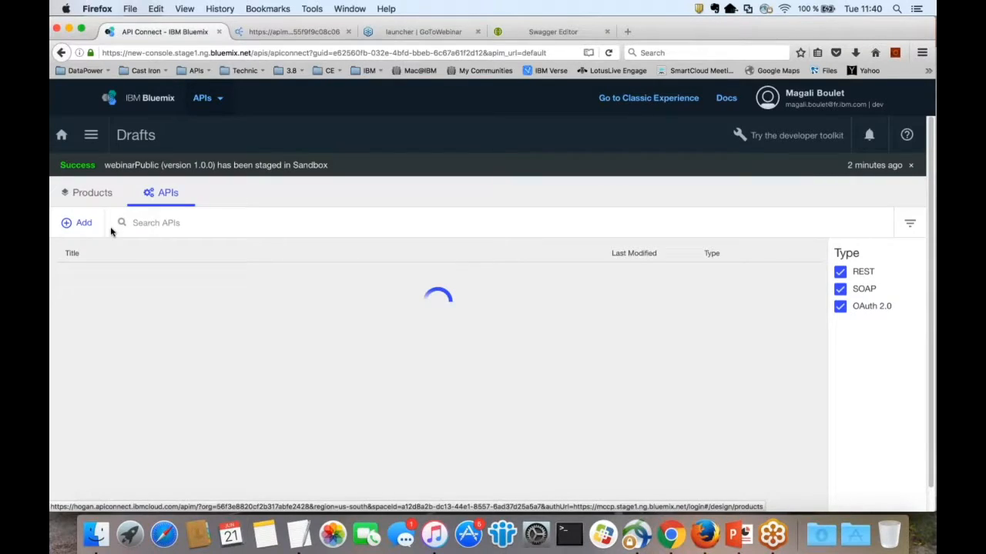
pyautogui.click(91, 134)
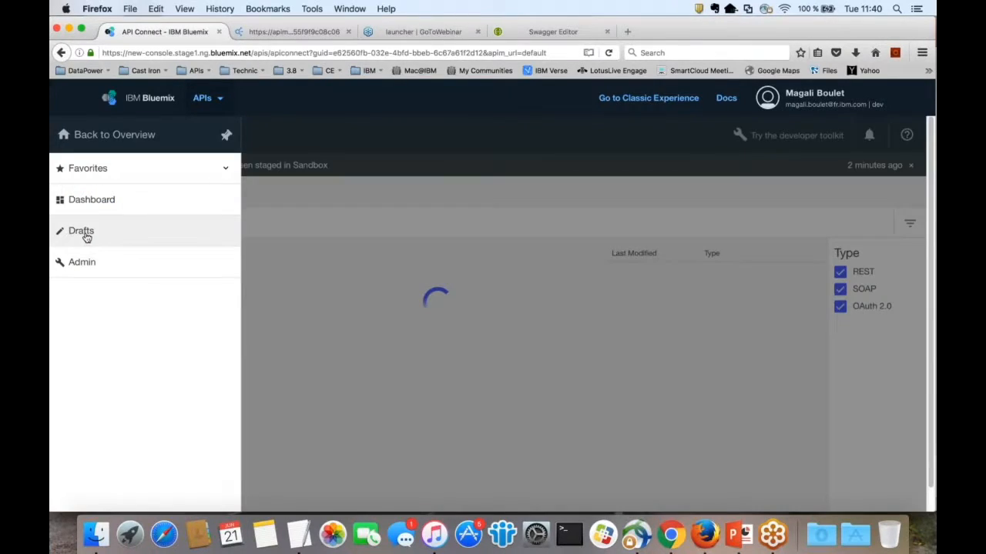
pyautogui.click(90, 199)
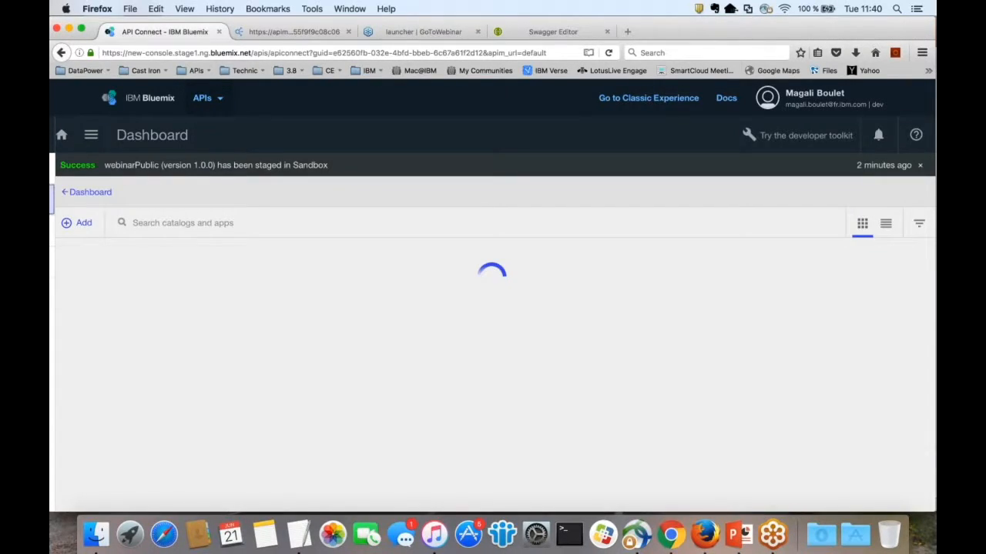
pyautogui.click(459, 408)
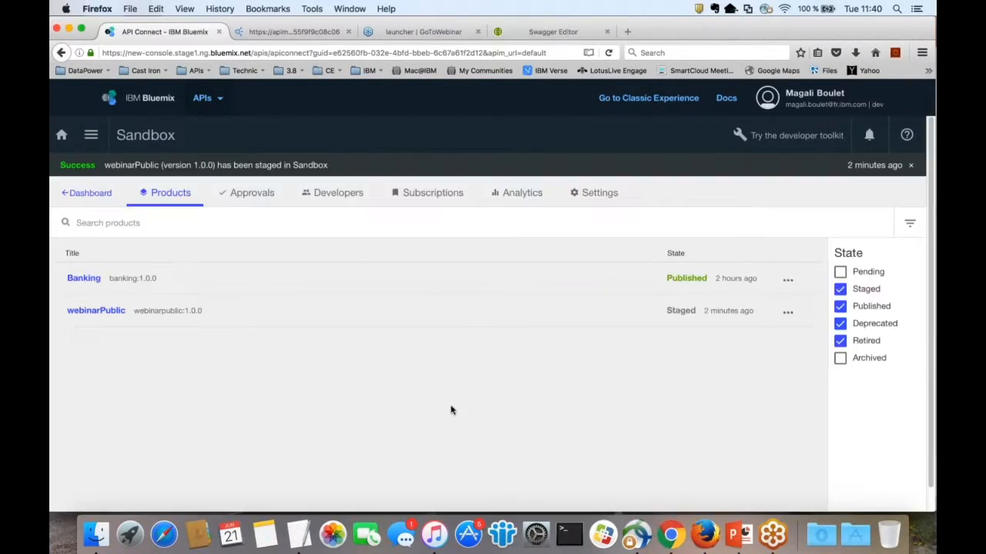
pyautogui.click(788, 314)
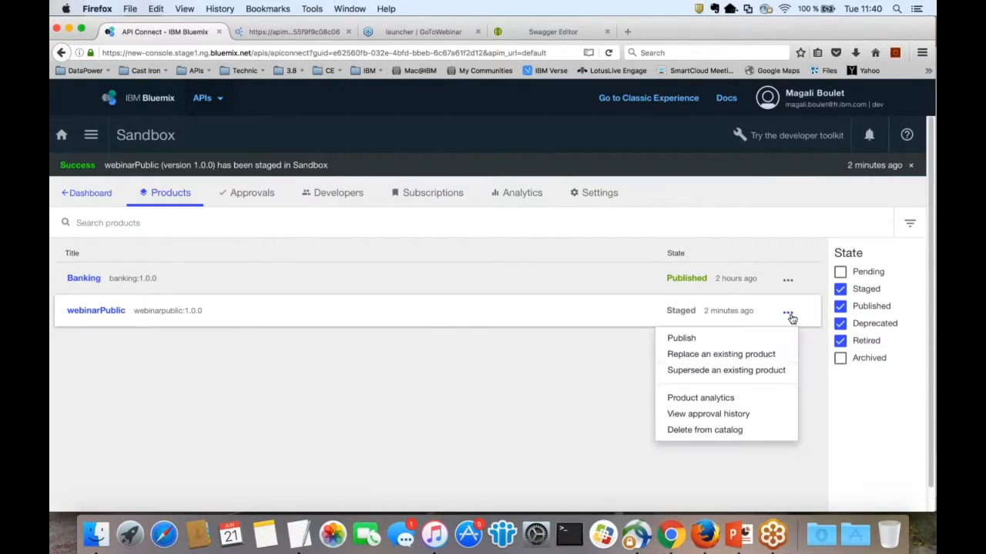
pyautogui.click(750, 345)
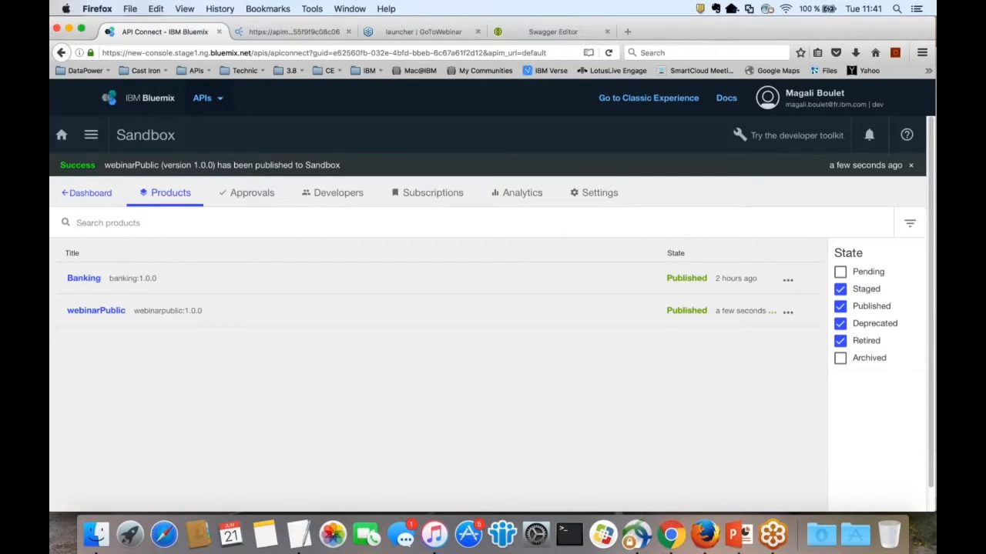
# Step: Open the webinarApi draft's test setup and subscribe APIMGMT_TEST_APP to the plan
pyautogui.click(91, 134)
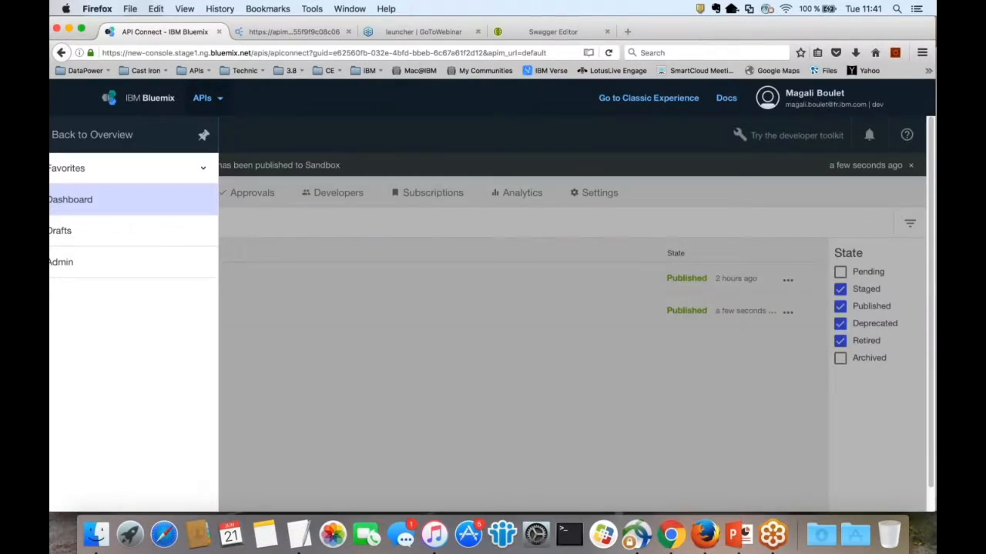
pyautogui.click(61, 230)
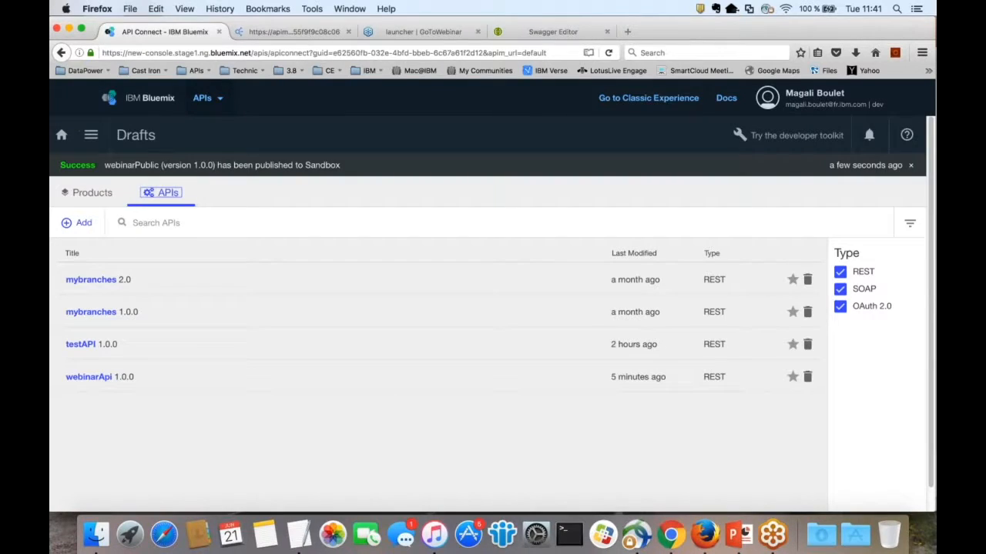
pyautogui.click(89, 377)
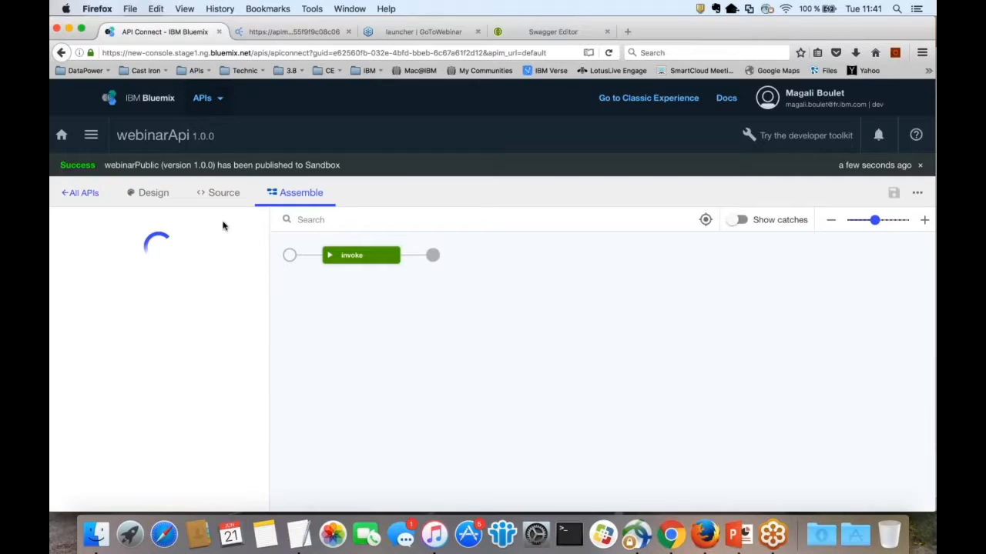
pyautogui.click(230, 311)
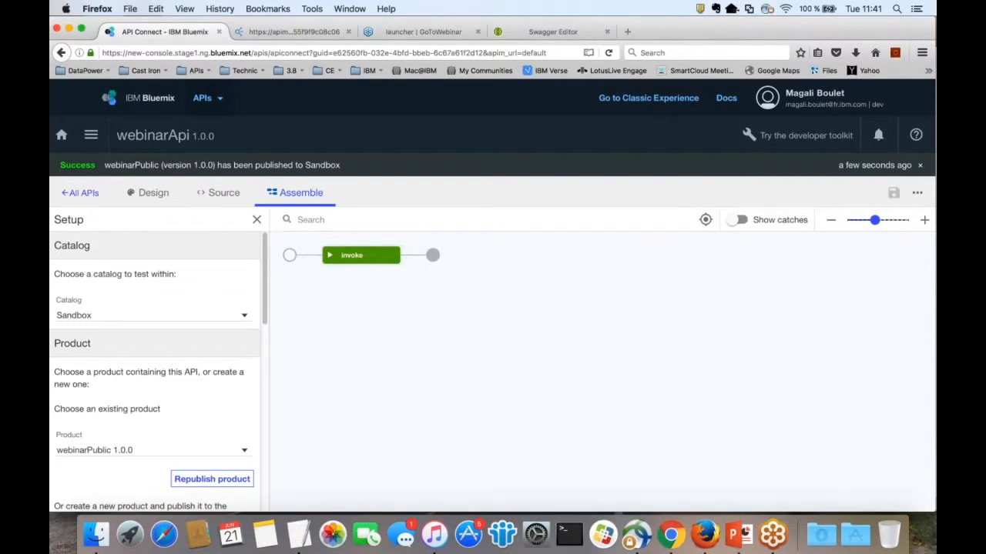
pyautogui.scroll(-2, 212, 401)
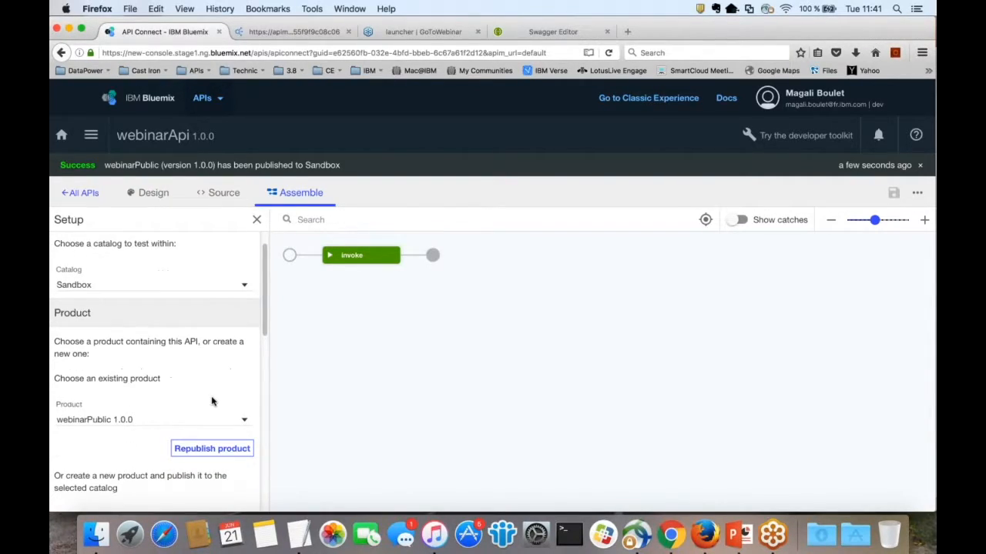
pyautogui.scroll(-3, 212, 401)
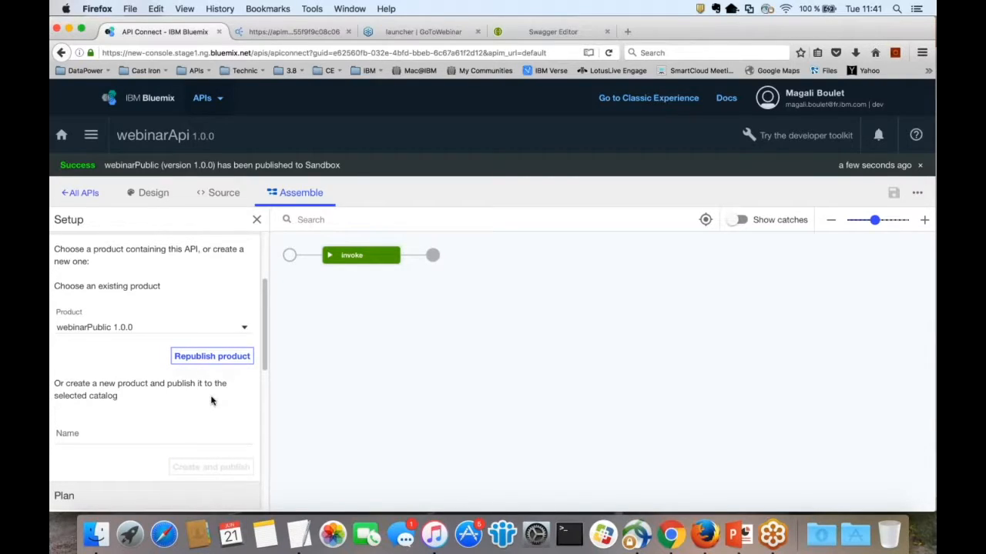
pyautogui.scroll(-1, 212, 401)
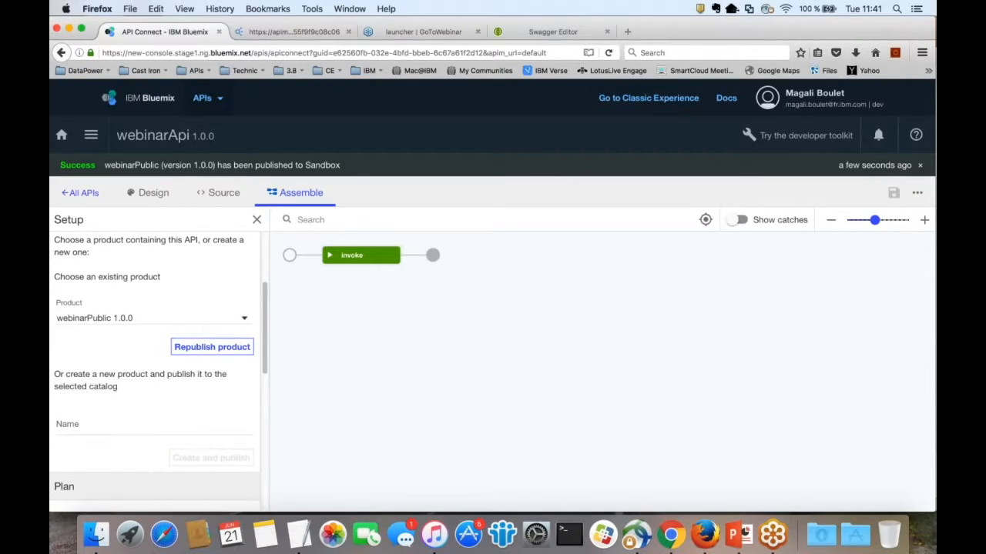
pyautogui.scroll(-2, 154, 370)
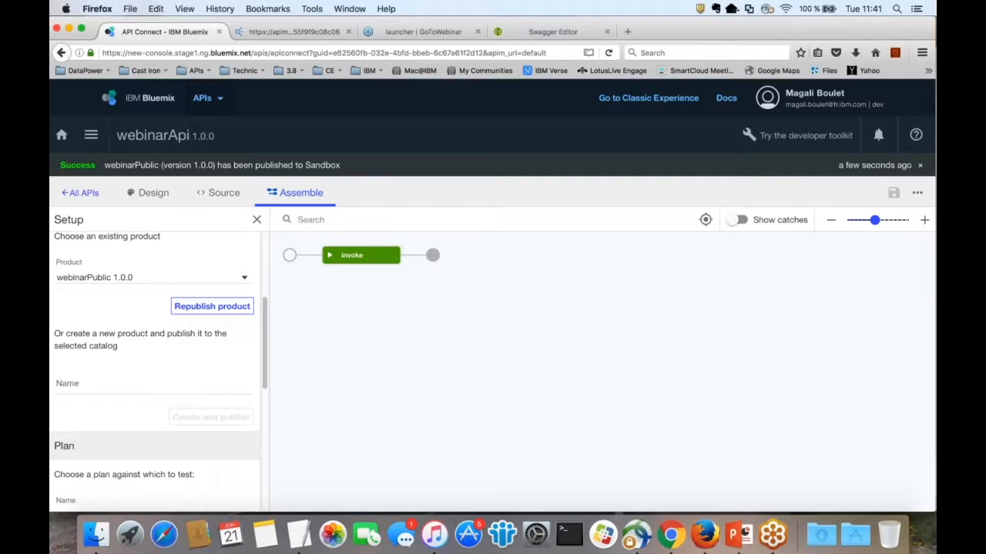
pyautogui.scroll(-2, 154, 370)
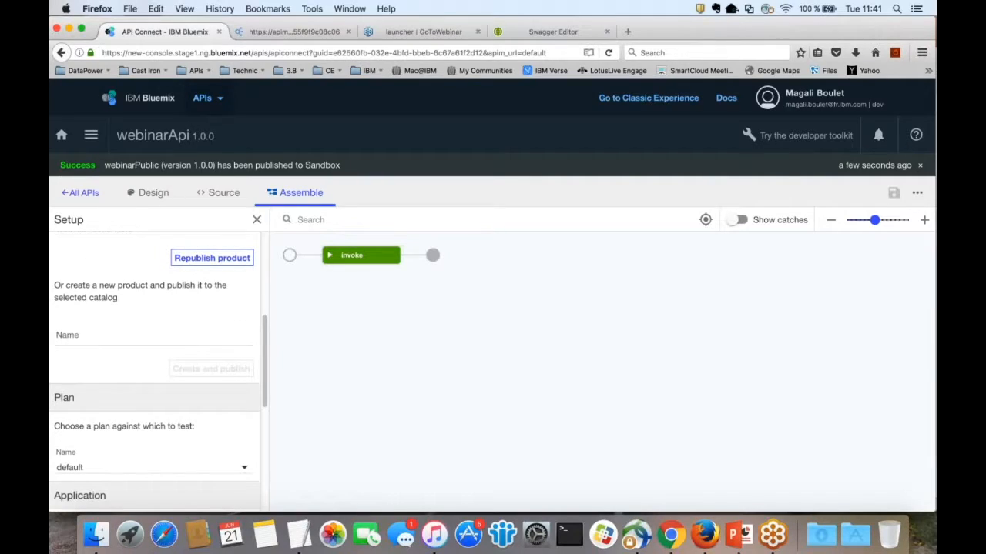
pyautogui.scroll(-2, 166, 408)
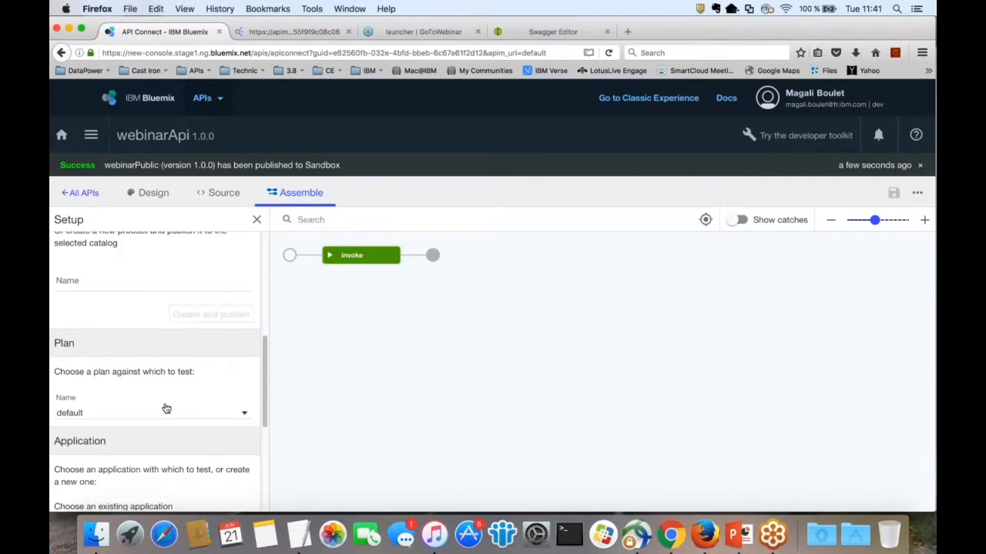
pyautogui.scroll(-5, 165, 406)
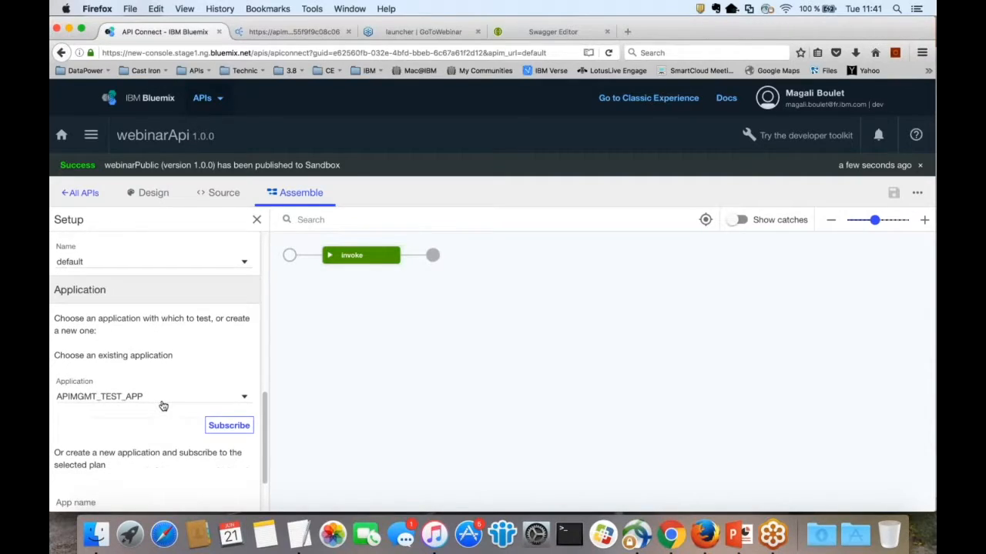
pyautogui.click(222, 428)
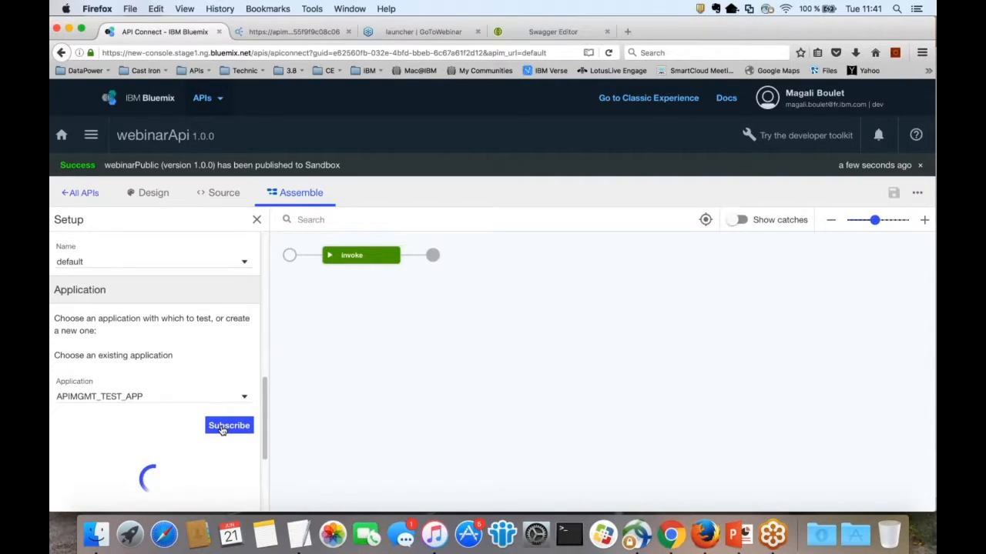
# Step: Select get /detail/{bankid} as the operation to test
pyautogui.scroll(-3, 221, 426)
pyautogui.click(235, 495)
pyautogui.click(206, 411)
pyautogui.click(206, 411)
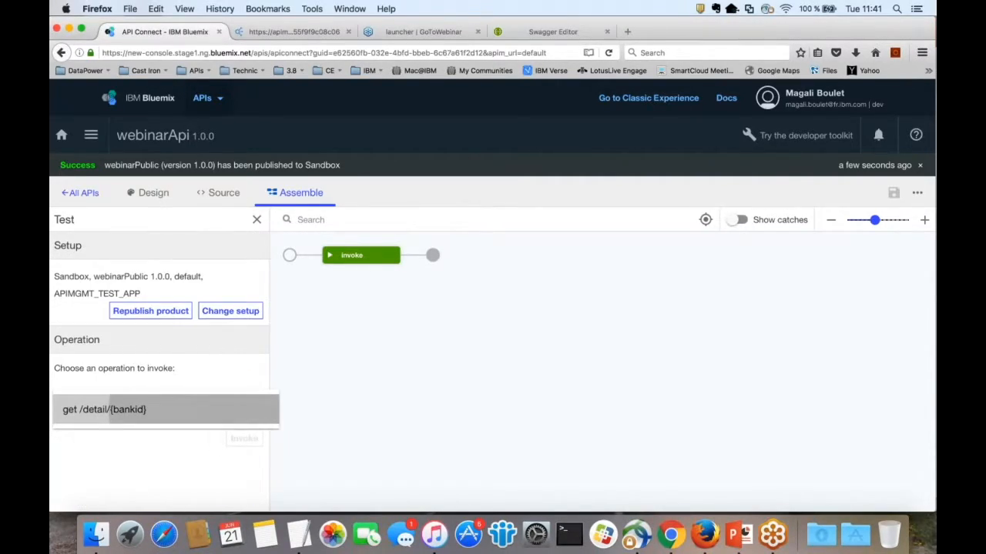
# Step: Copy the Cambridge branch id from the JSON tab into bankid and invoke, getting 200 OK
pyautogui.scroll(-5, 154, 410)
pyautogui.click(139, 346)
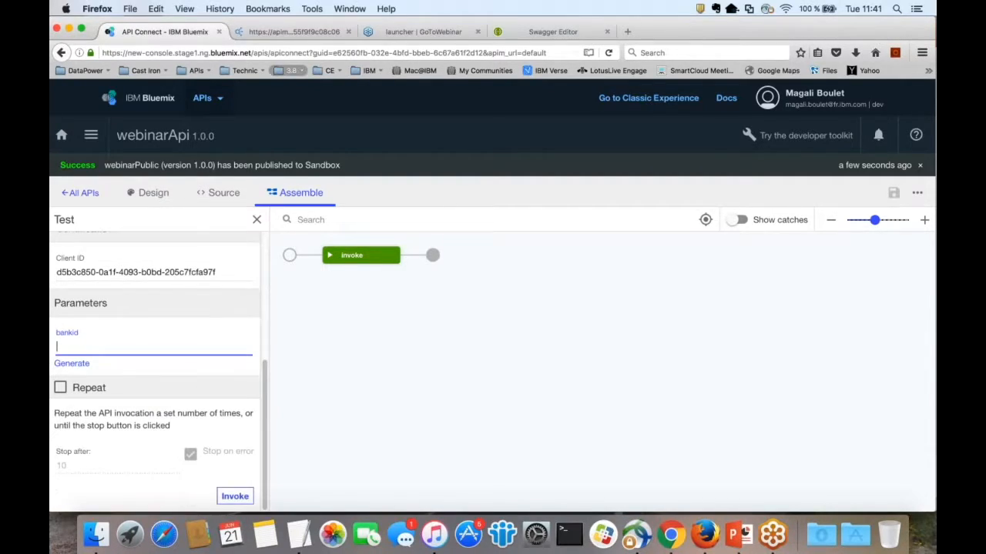
pyautogui.click(296, 30)
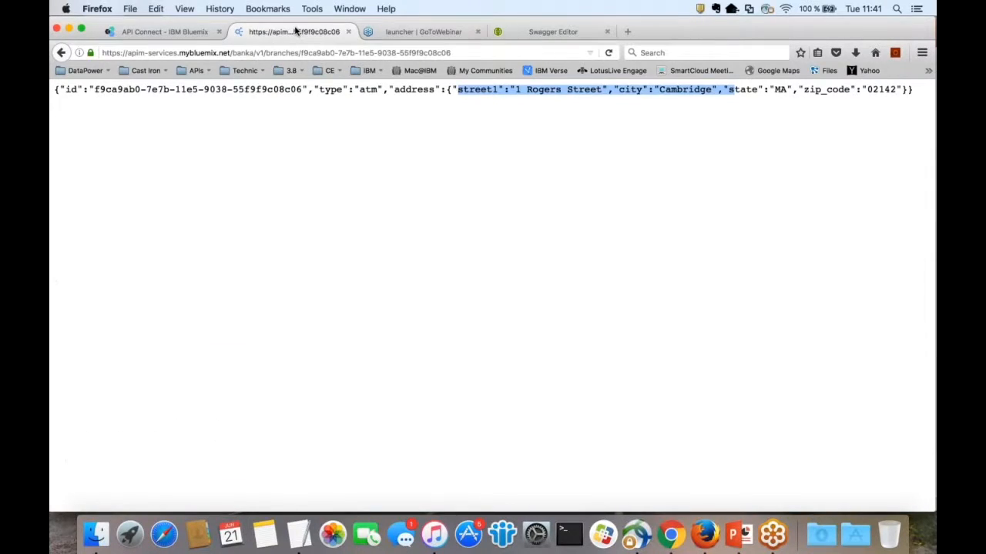
pyautogui.moveTo(94, 90); pyautogui.dragTo(299, 90)
pyautogui.press('super+c')
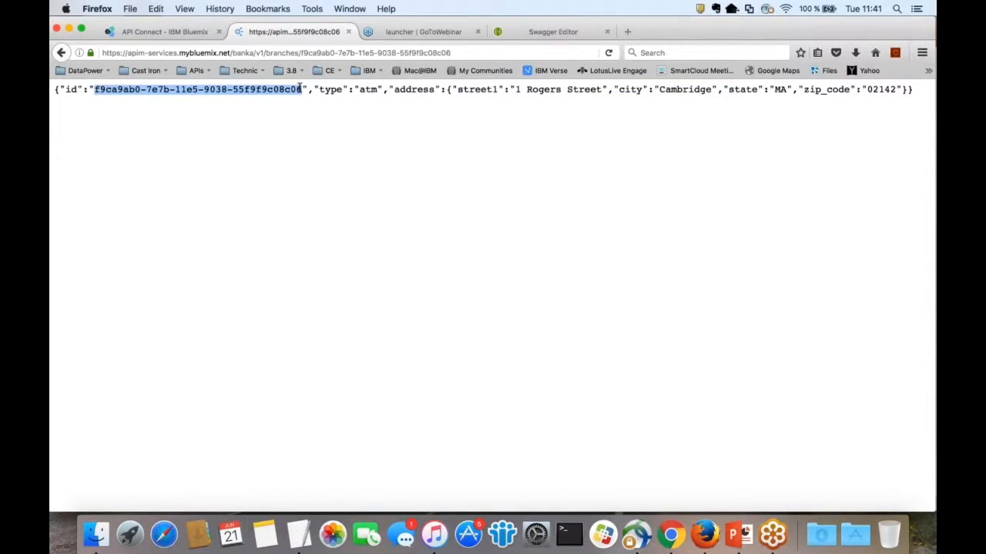
pyautogui.click(165, 32)
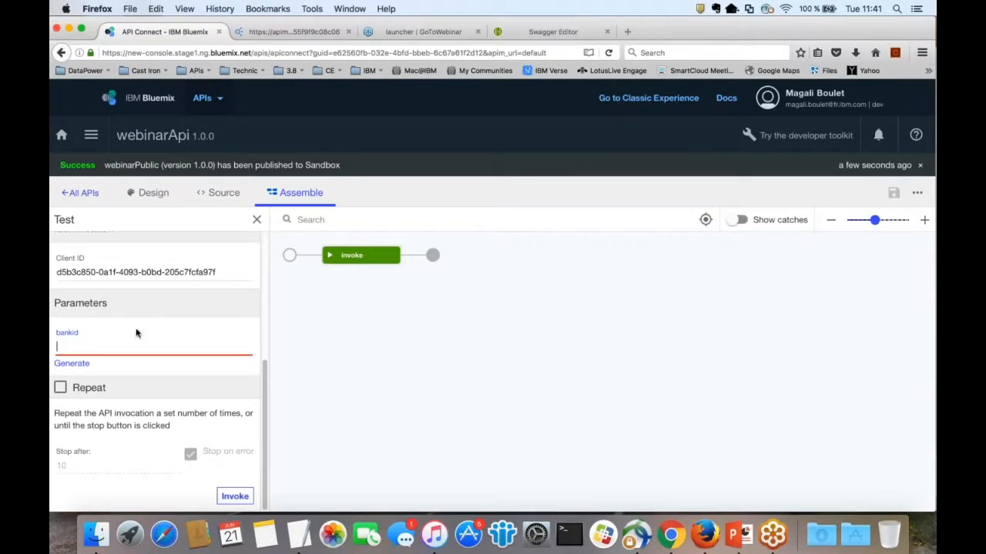
pyautogui.press('super+v')
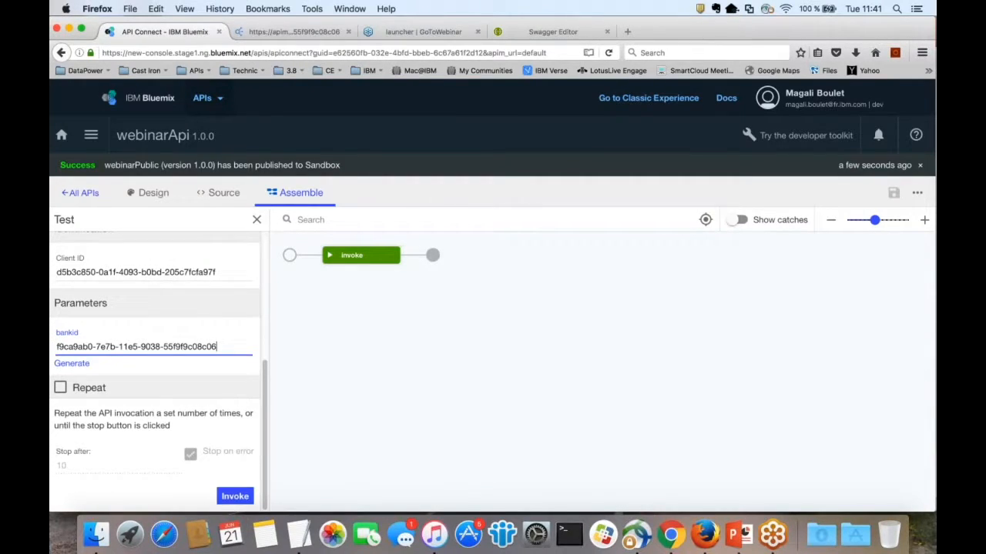
pyautogui.press('Return')
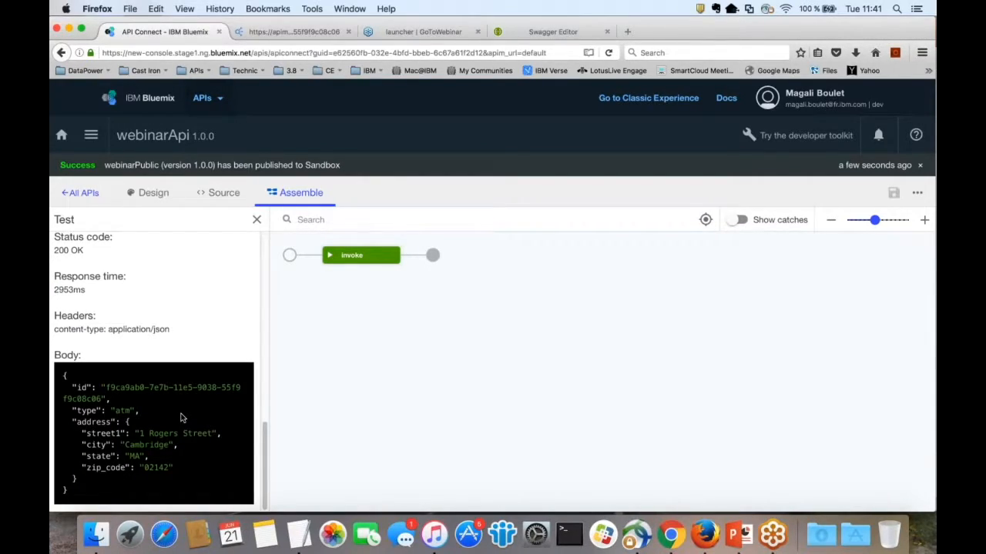
pyautogui.click(305, 31)
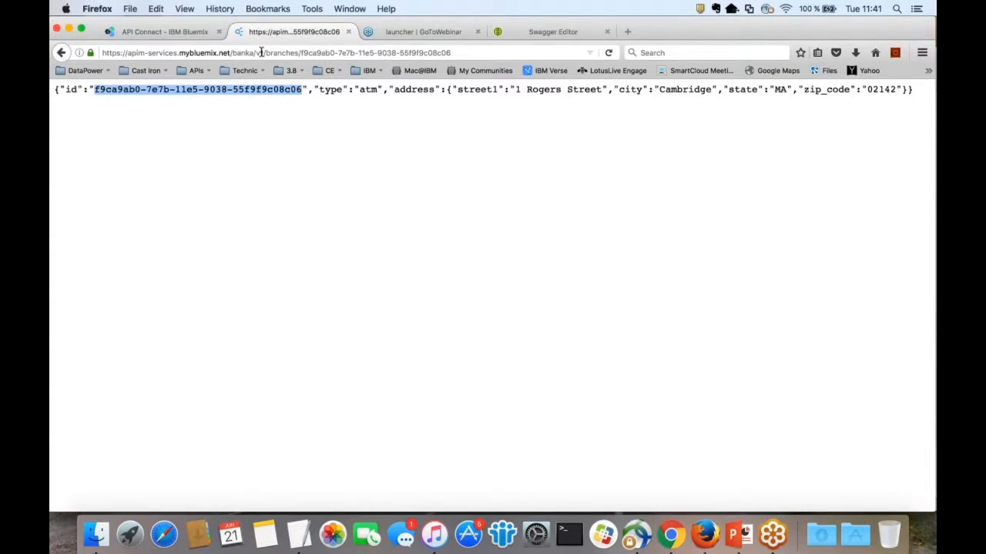
# Step: Remove the trailing branch id from the Firefox address and load banka/v1/branches
pyautogui.click(299, 53)
pyautogui.moveTo(299, 52); pyautogui.dragTo(487, 51)
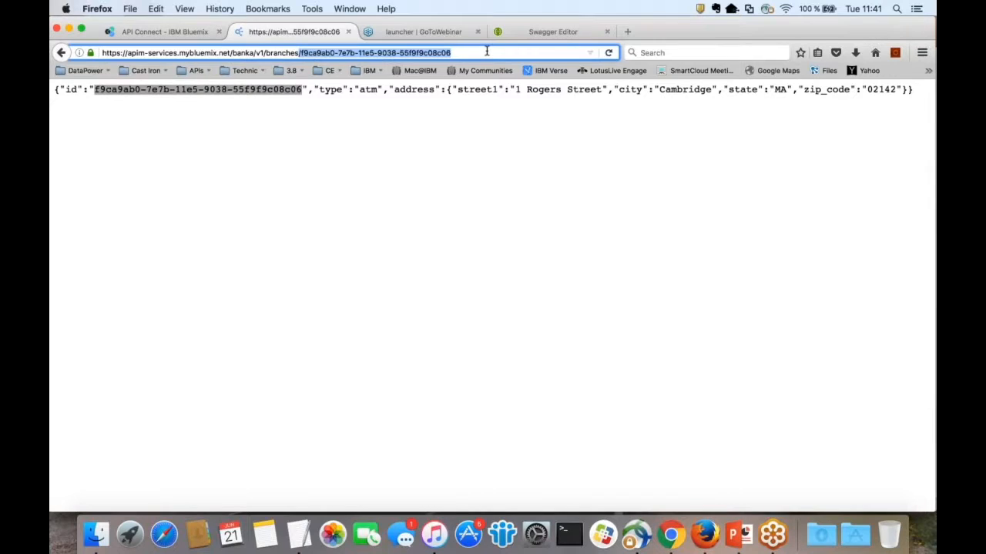
pyautogui.press('BackSpace')
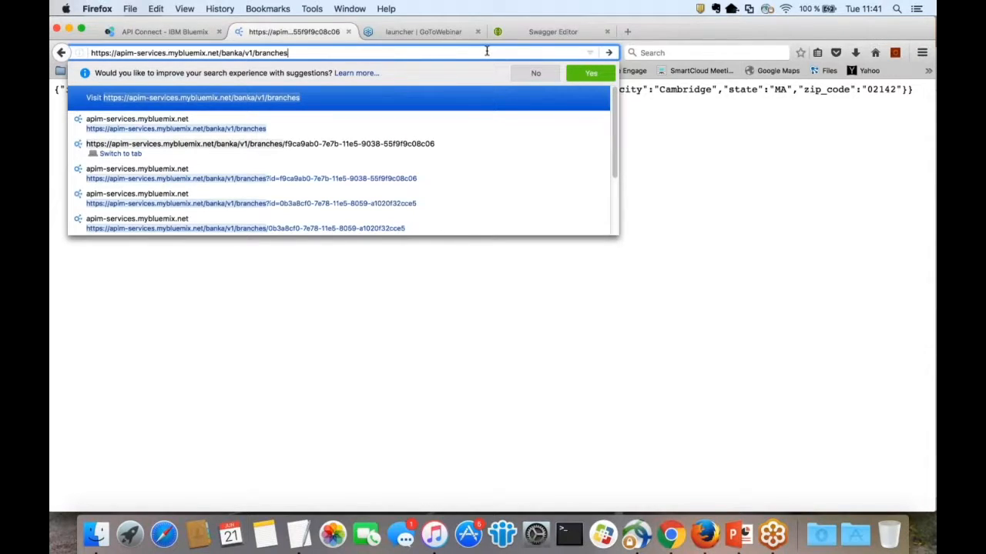
pyautogui.press('Return')
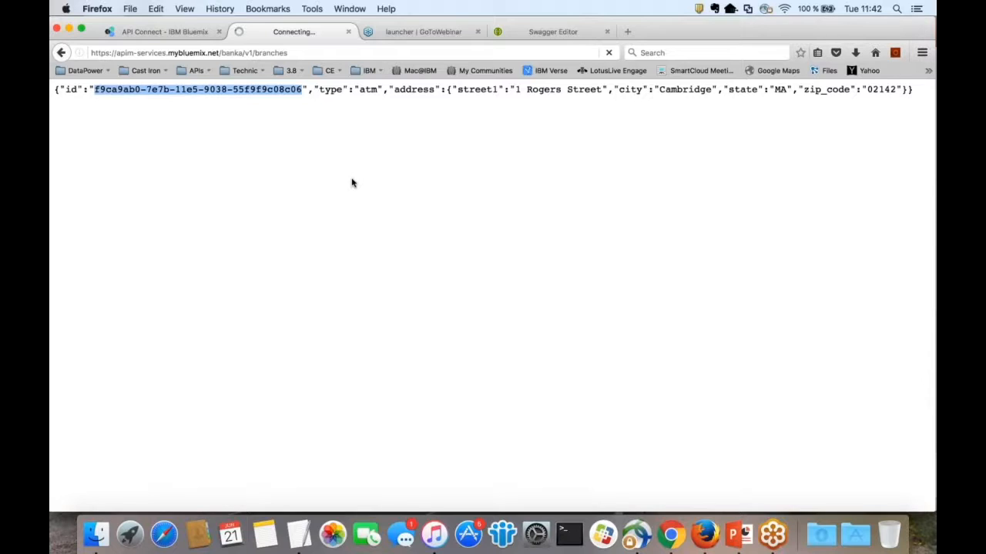
# Step: Back in the API Connect test panel, review the second branch's 200 OK Costa Mesa response
pyautogui.click(184, 28)
pyautogui.scroll(5, 143, 321)
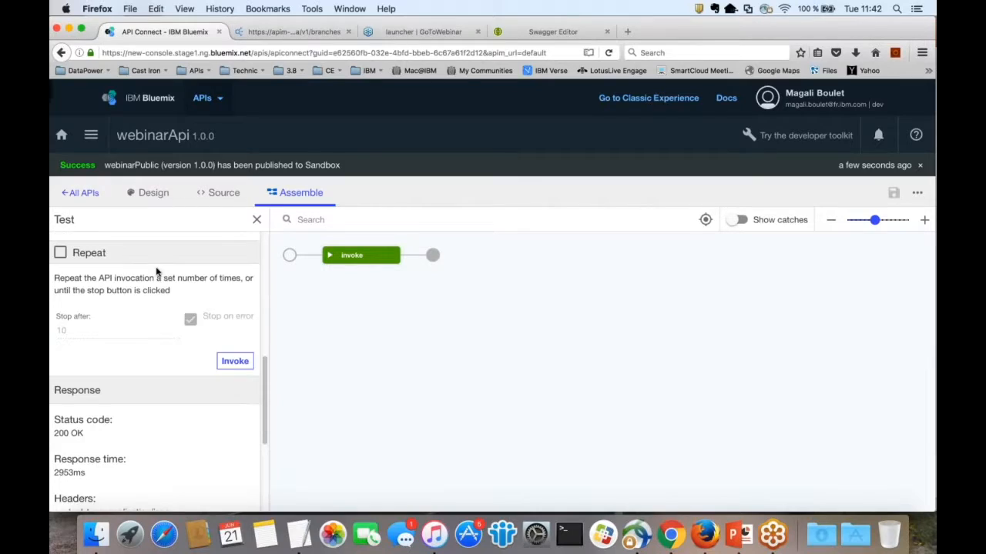
pyautogui.scroll(2, 169, 288)
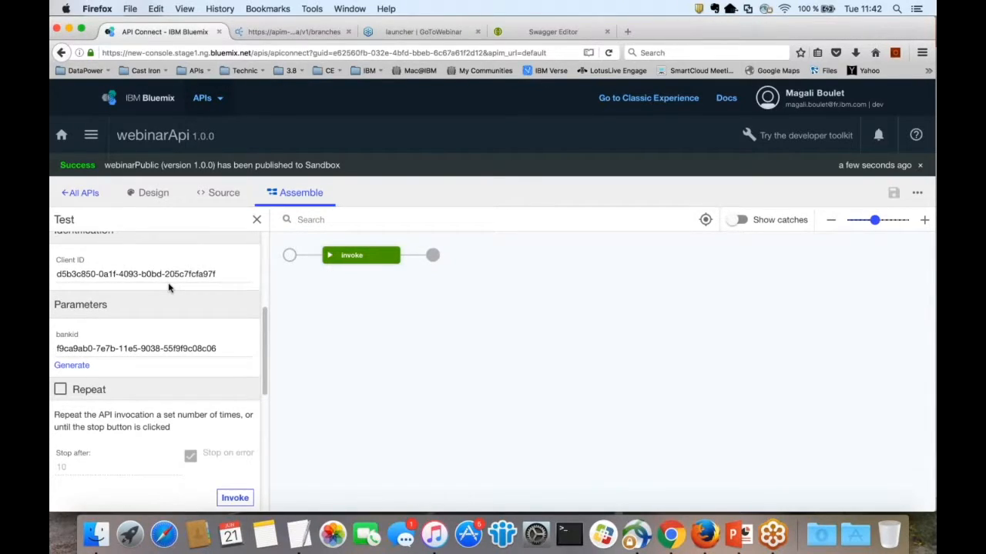
pyautogui.scroll(2, 169, 288)
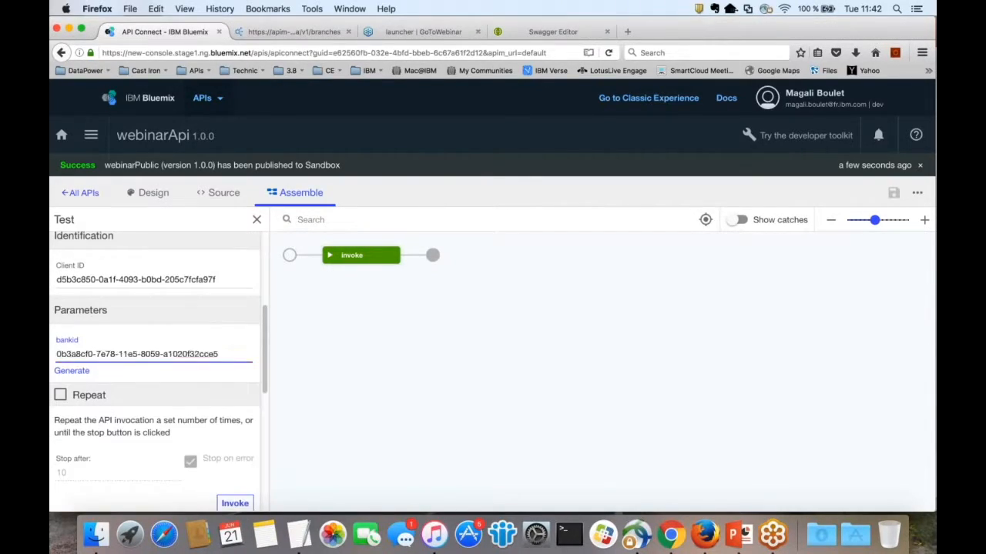
pyautogui.scroll(-1, 245, 458)
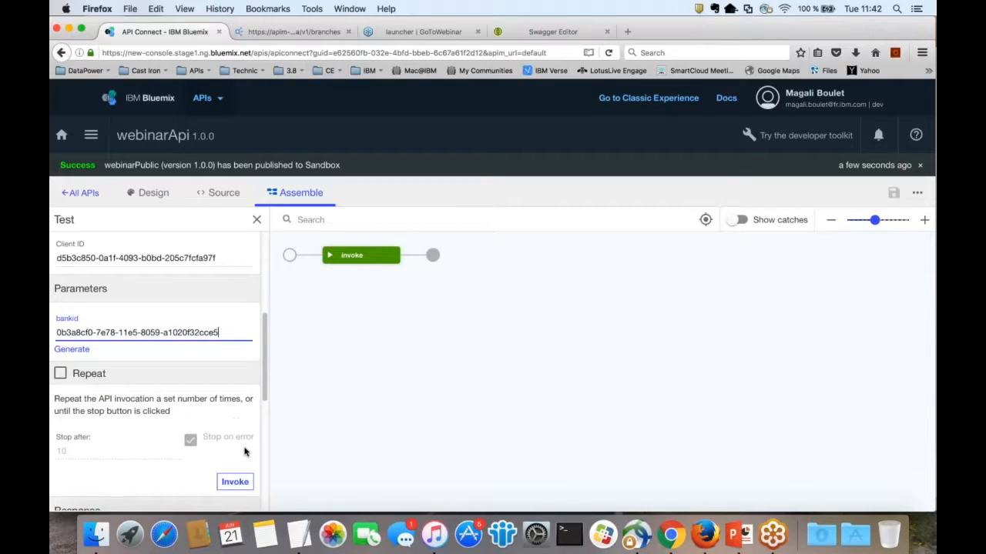
pyautogui.scroll(-3, 245, 452)
pyautogui.scroll(3, 245, 451)
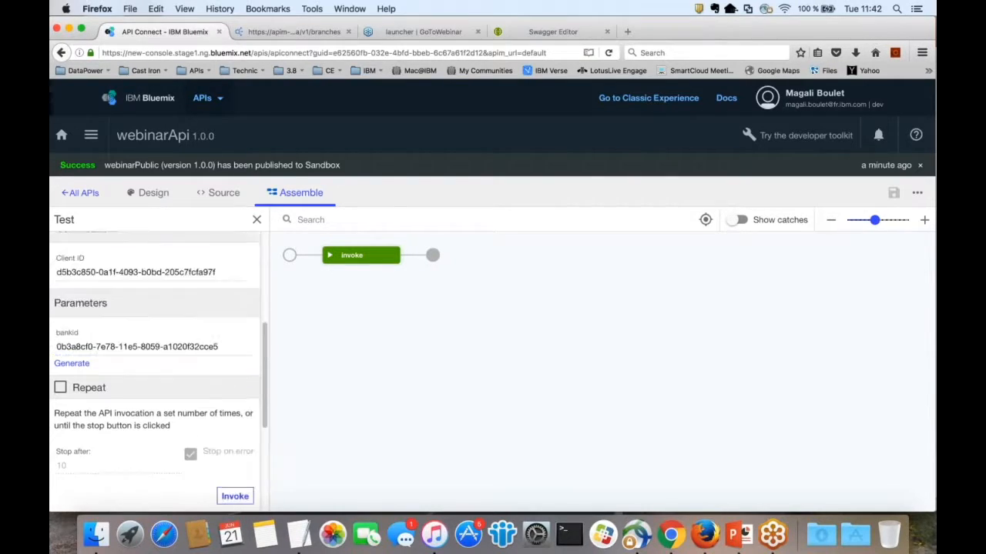
pyautogui.scroll(-2, 240, 377)
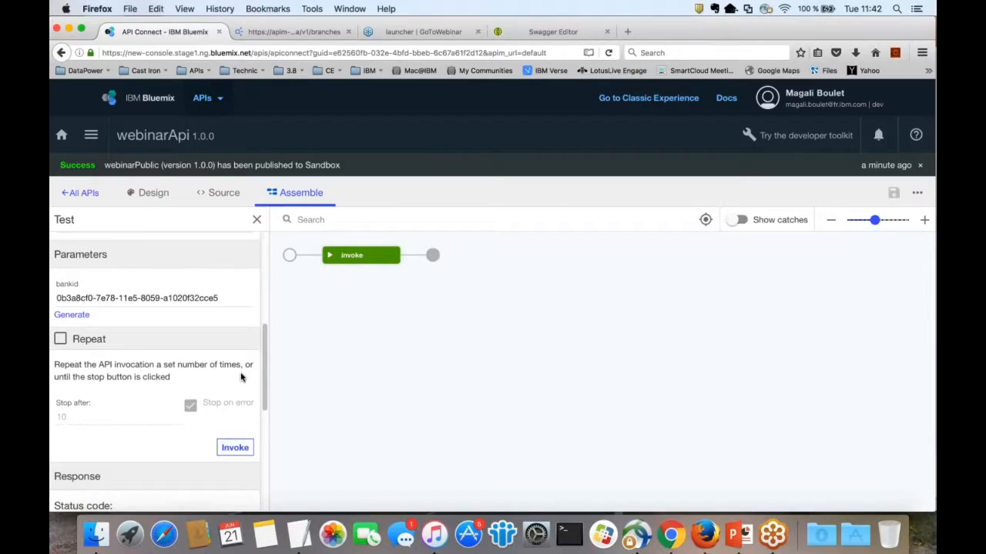
pyautogui.scroll(-8, 241, 377)
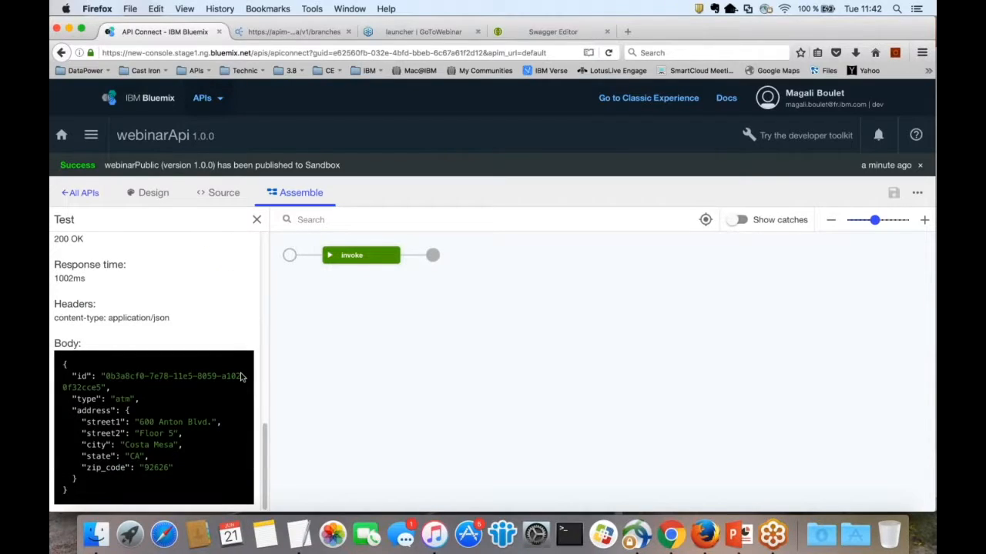
pyautogui.scroll(2, 241, 377)
pyautogui.scroll(5, 154, 377)
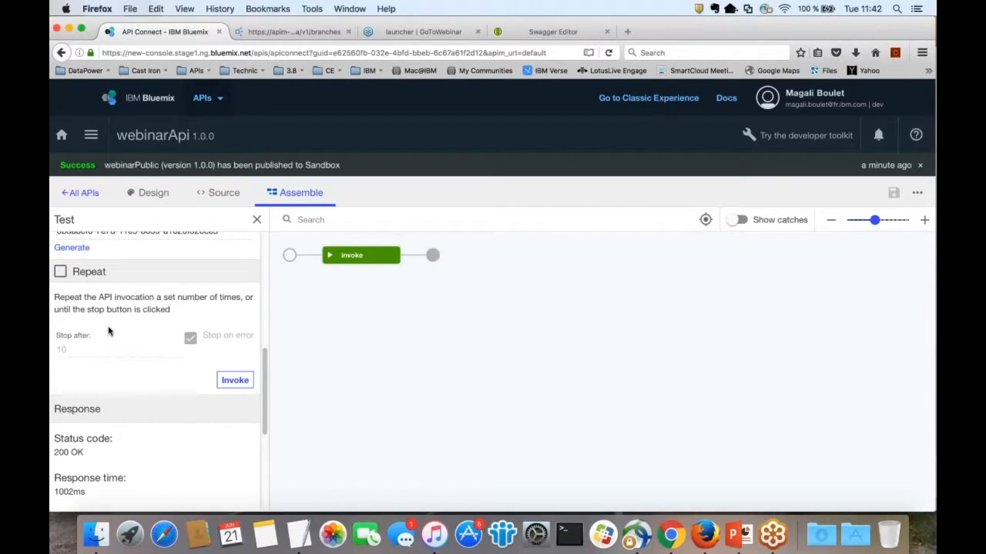
# Step: Invoke the operation ten times, review the 429 Too Many Requests response, and close the test panel
pyautogui.click(192, 382)
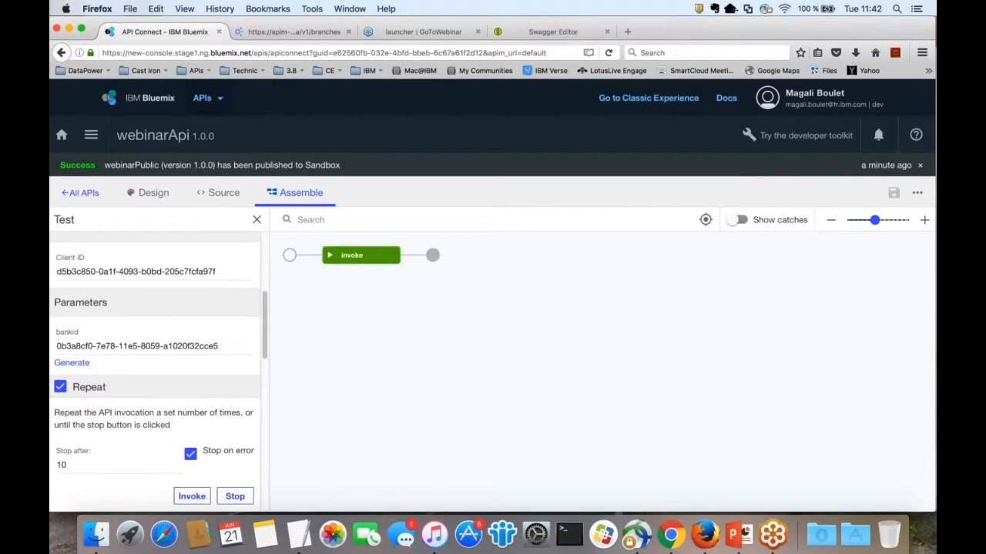
pyautogui.scroll(-7, 224, 435)
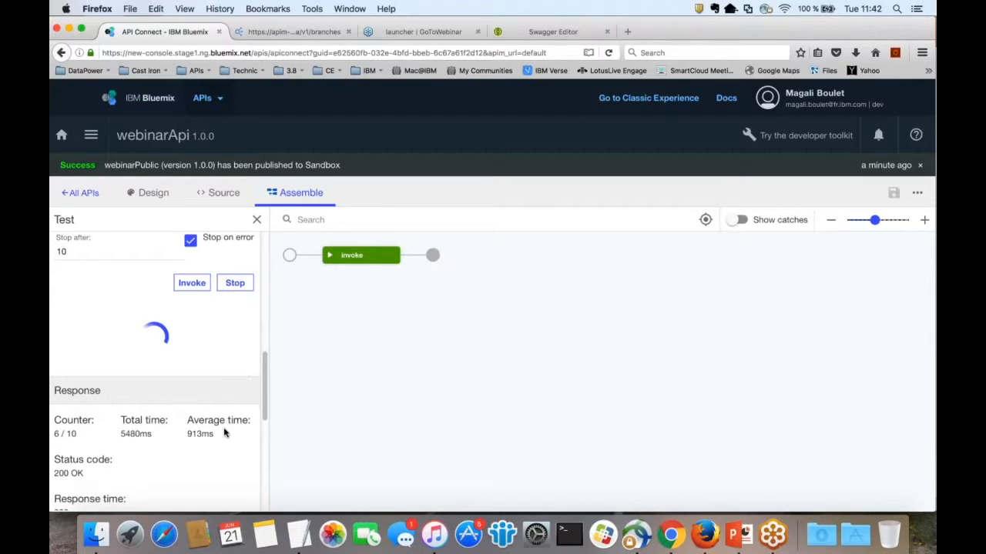
pyautogui.scroll(-2, 224, 434)
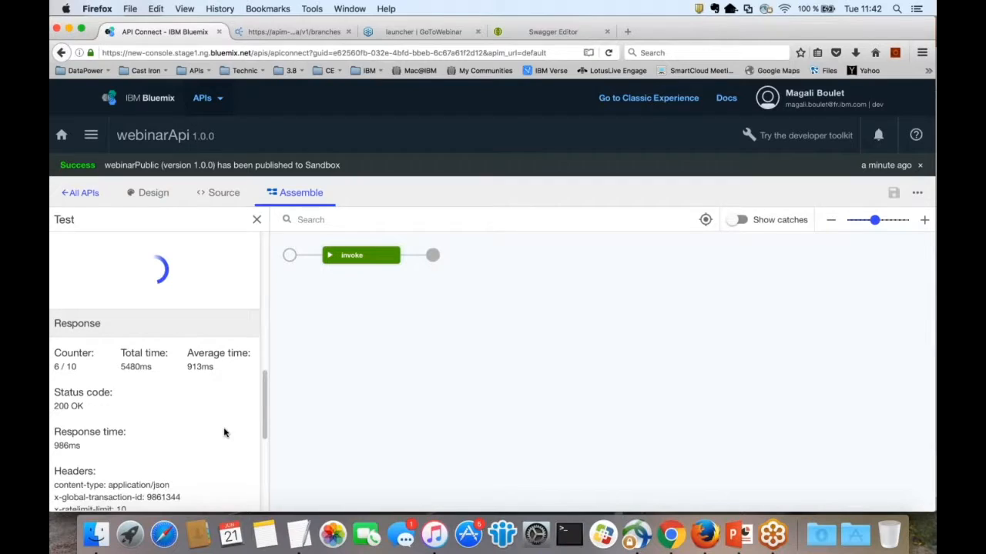
pyautogui.scroll(-1, 224, 433)
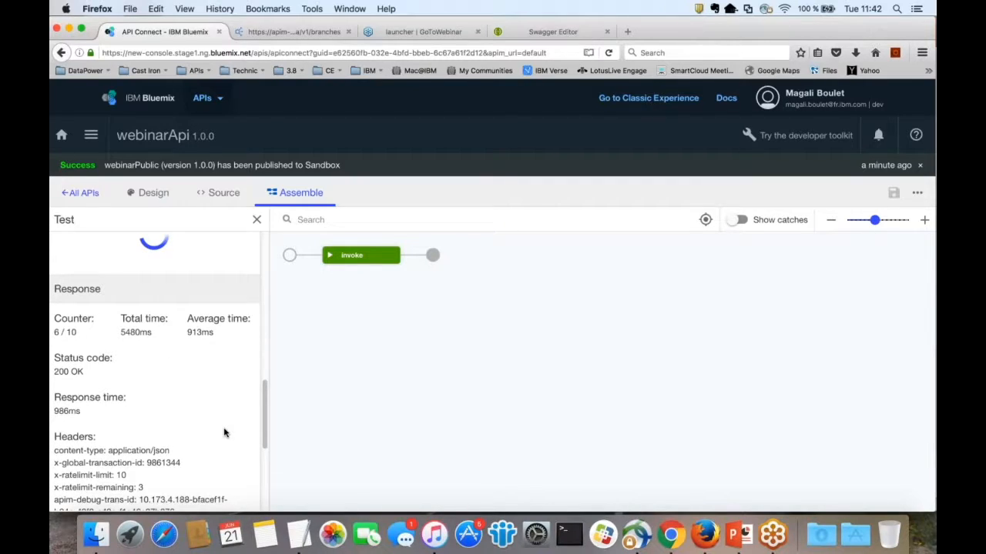
pyautogui.scroll(-1, 225, 434)
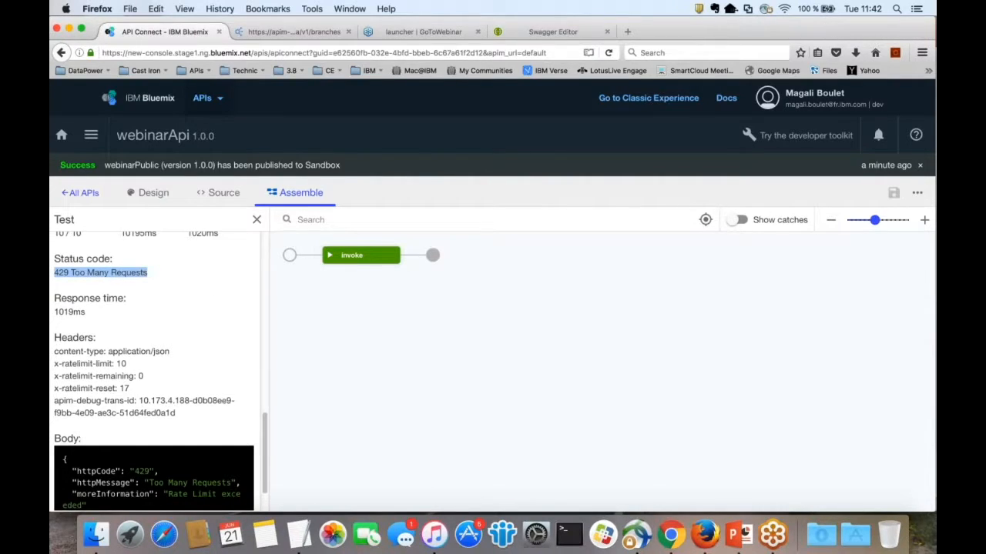
pyautogui.scroll(-1, 196, 343)
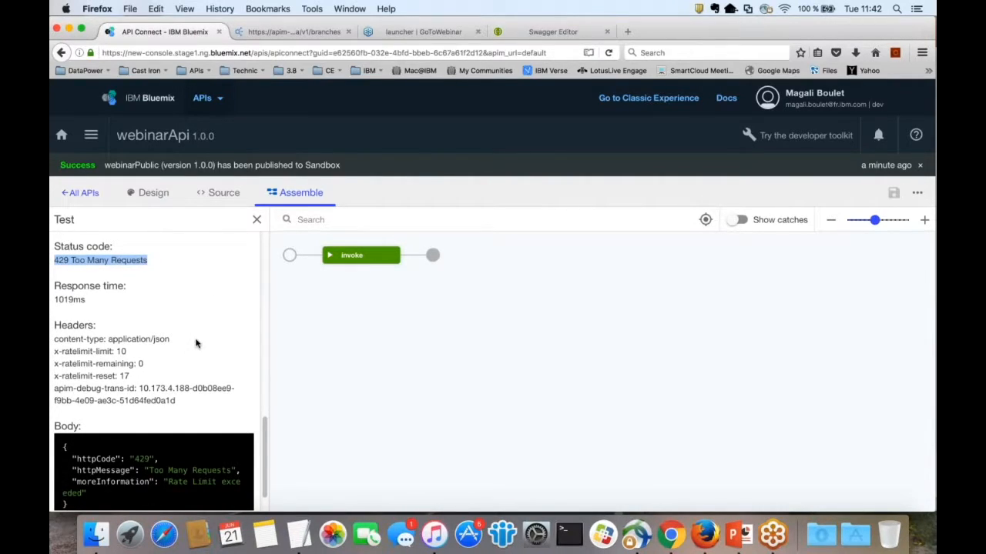
pyautogui.scroll(-3, 195, 343)
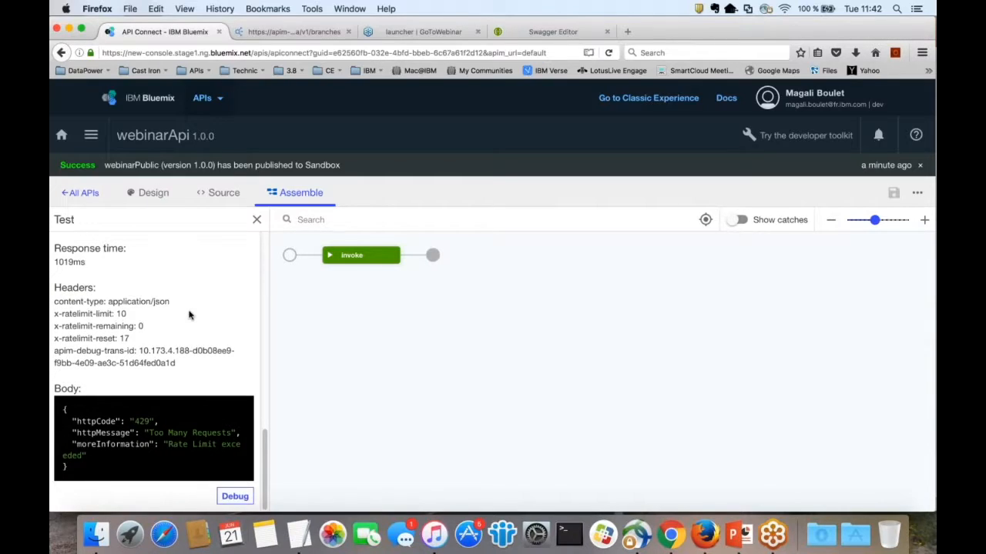
pyautogui.scroll(3, 188, 314)
pyautogui.scroll(9, 154, 370)
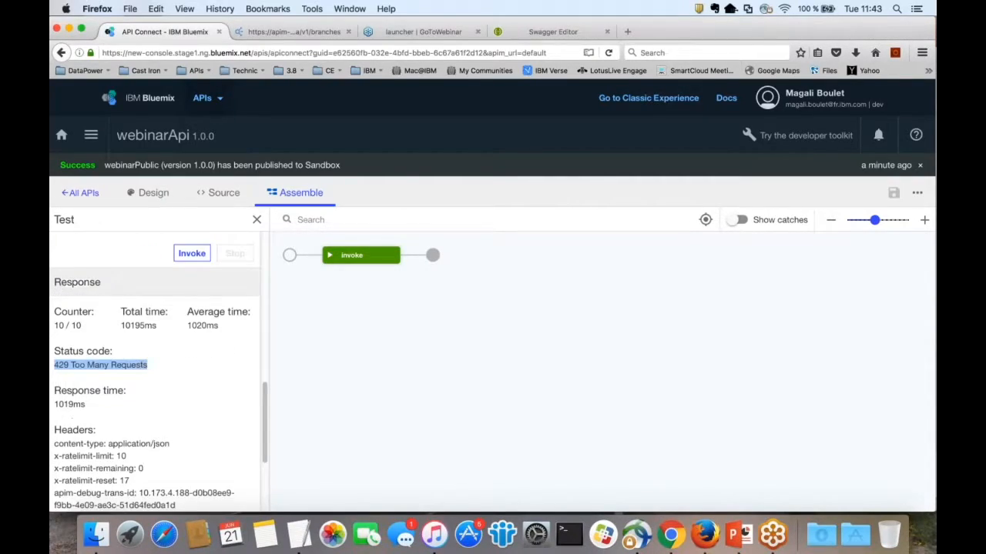
pyautogui.click(257, 221)
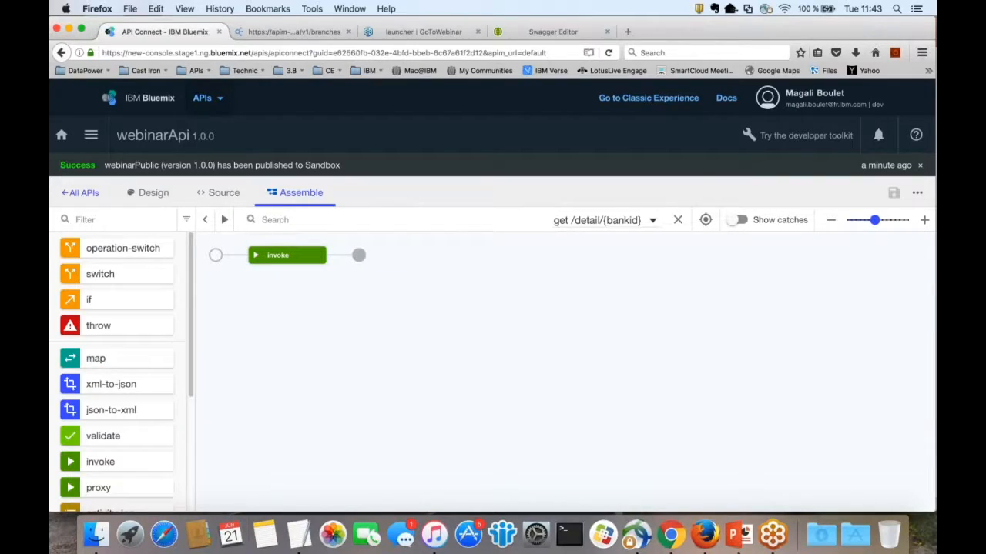
pyautogui.click(91, 136)
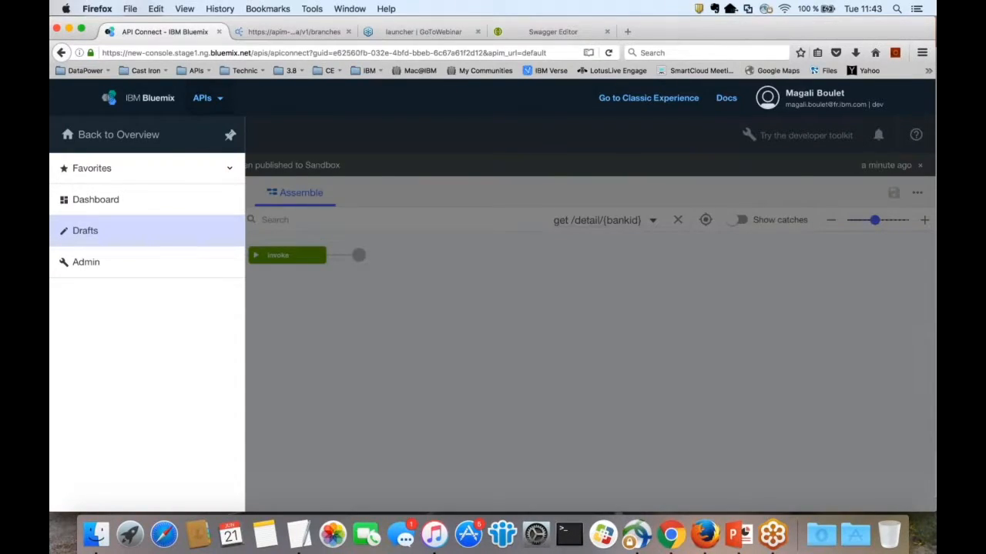
pyautogui.click(95, 199)
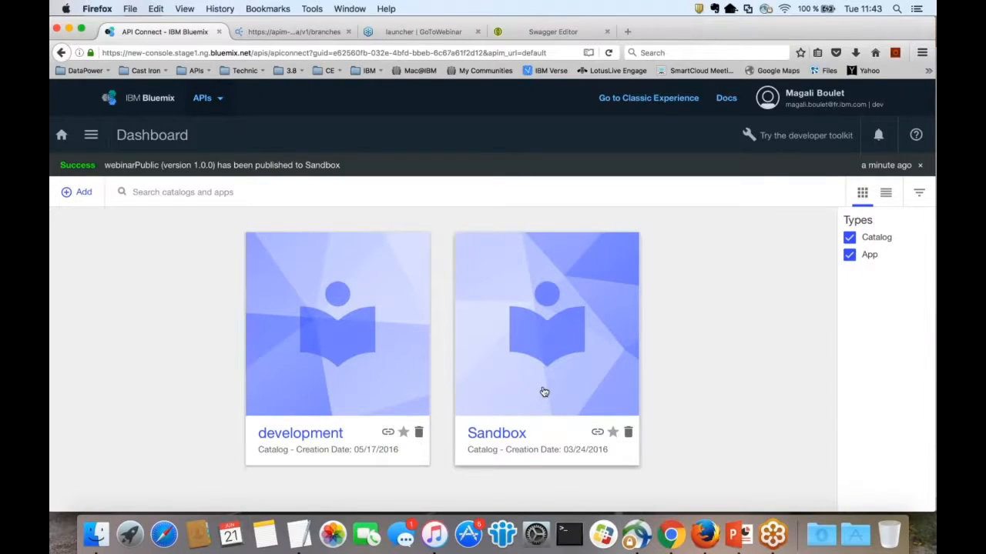
pyautogui.click(494, 436)
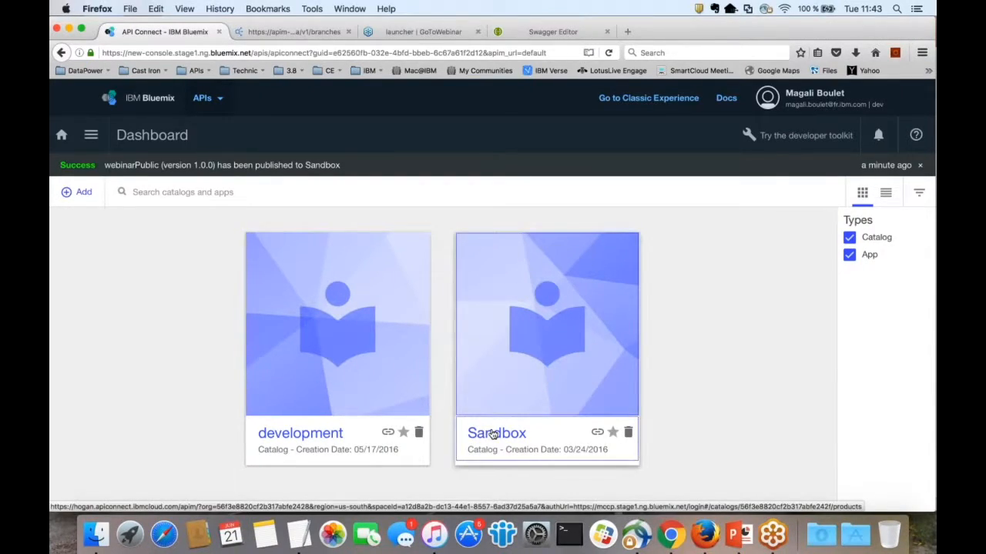
pyautogui.click(600, 193)
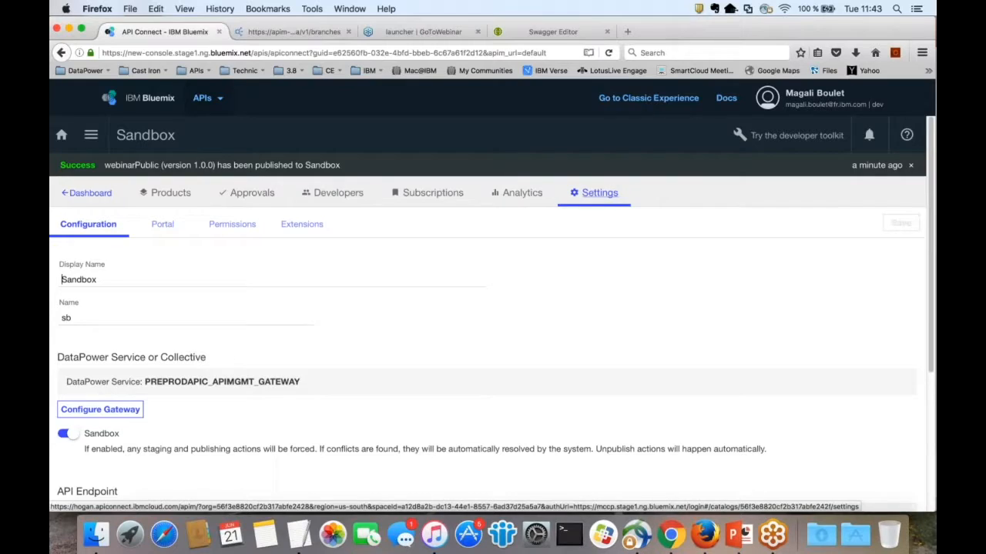
pyautogui.click(160, 224)
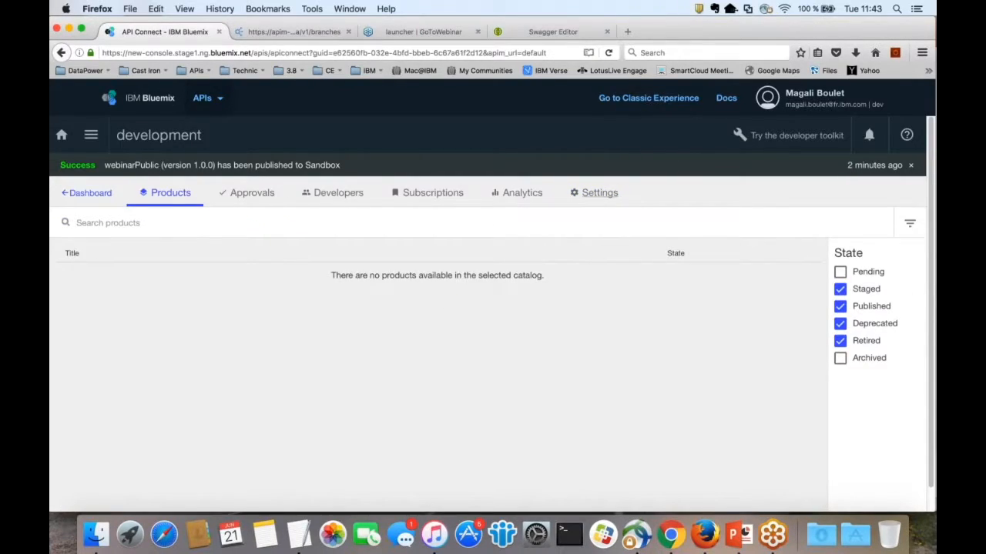
pyautogui.click(599, 193)
pyautogui.click(159, 224)
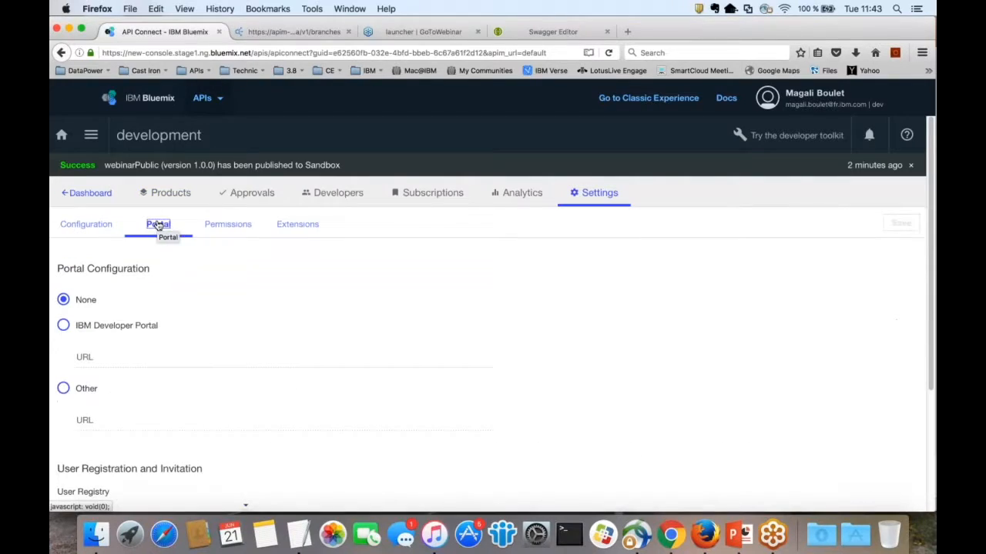
pyautogui.click(69, 193)
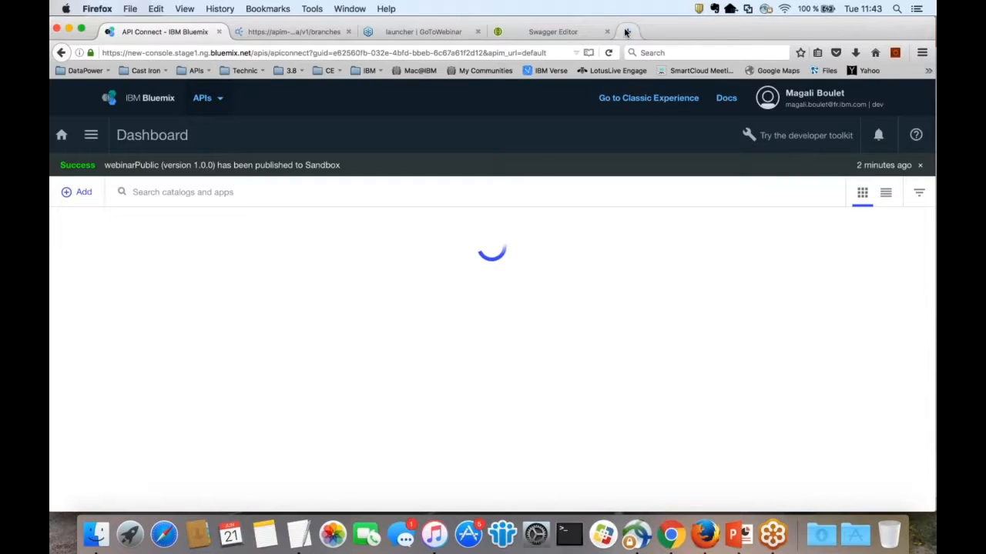
# Step: Load the Sandbox developer portal address in a new Firefox tab
pyautogui.click(626, 31)
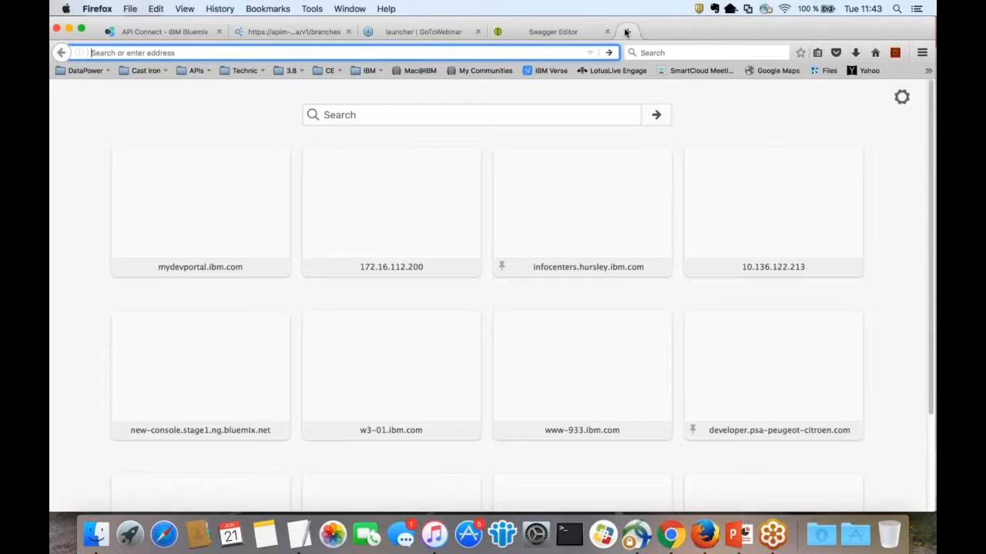
pyautogui.press('Return')
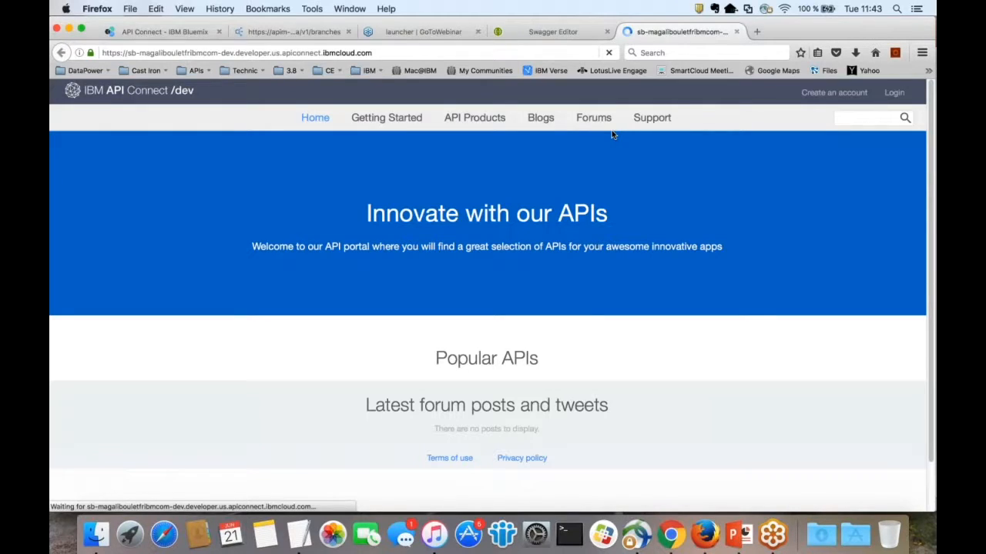
# Step: Log in to the developer portal with the account credentials and list its API Products
pyautogui.click(892, 94)
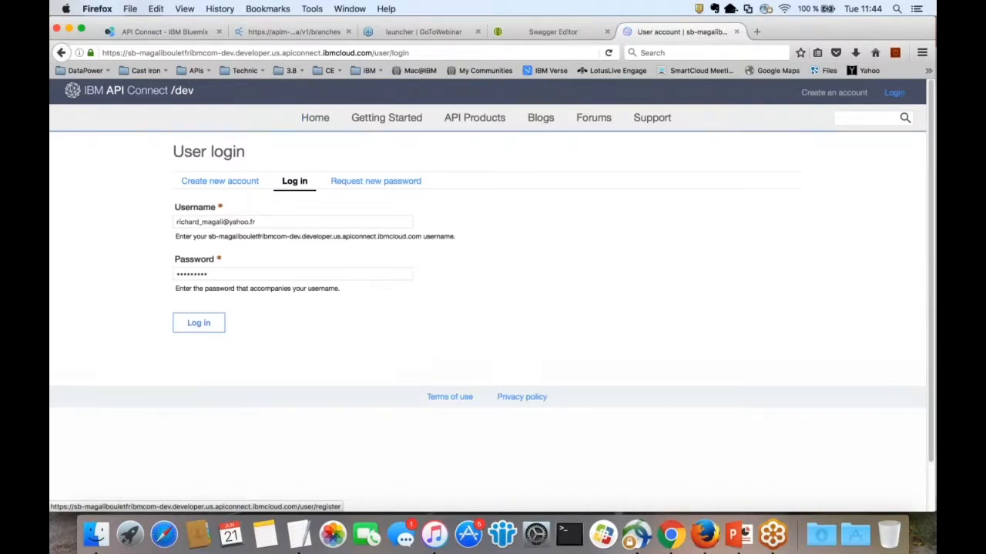
pyautogui.click(199, 324)
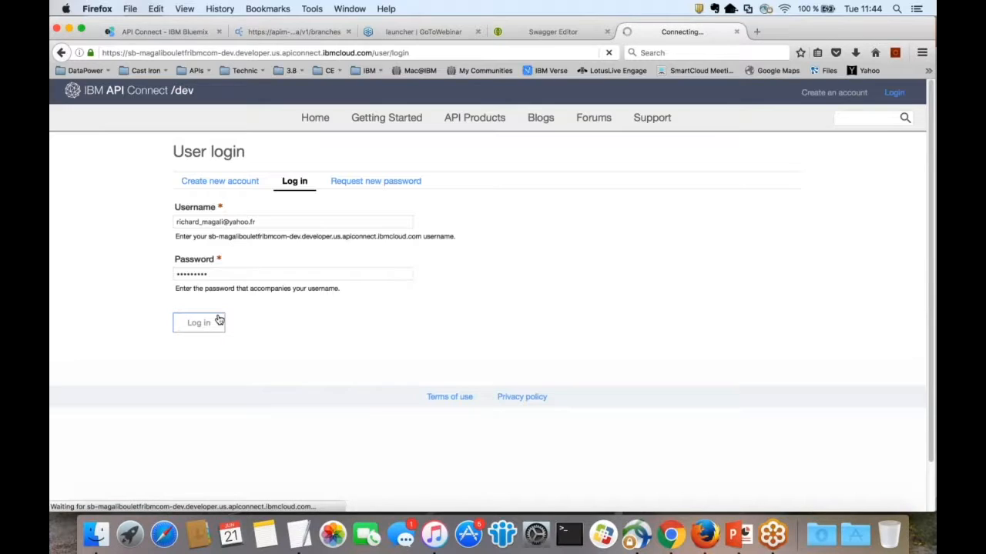
pyautogui.moveTo(175, 222); pyautogui.dragTo(172, 221)
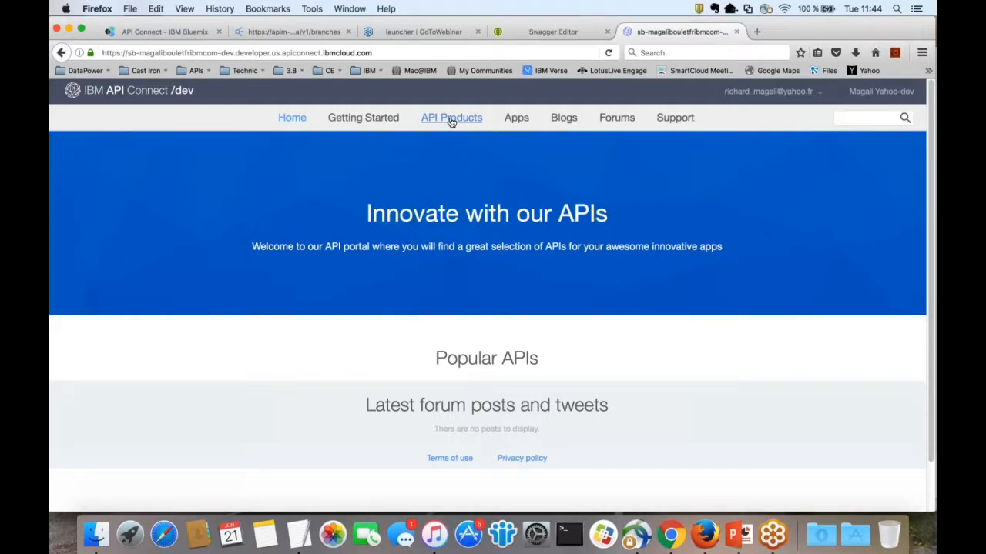
pyautogui.click(451, 118)
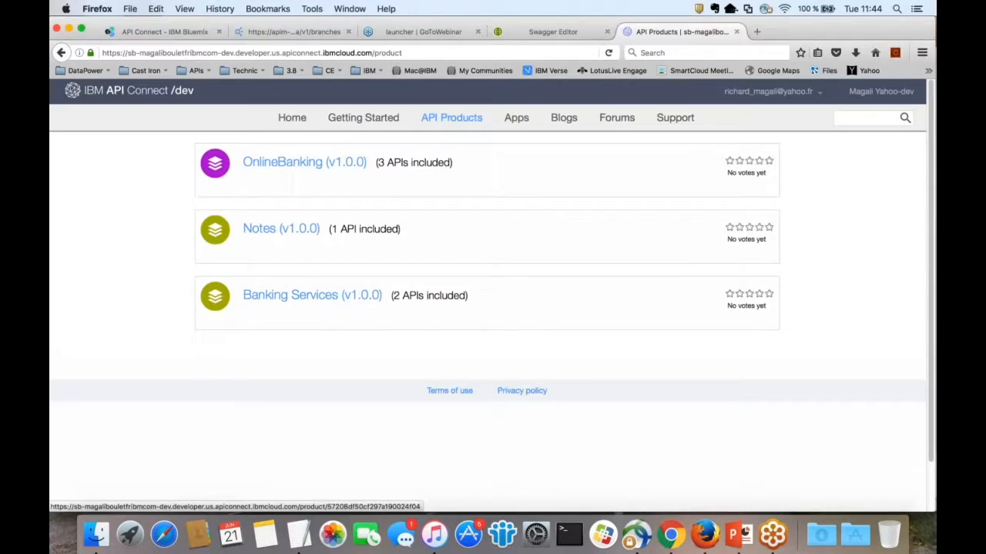
# Step: Open the Banking Services product's Branches API at its GET /all operation
pyautogui.click(309, 297)
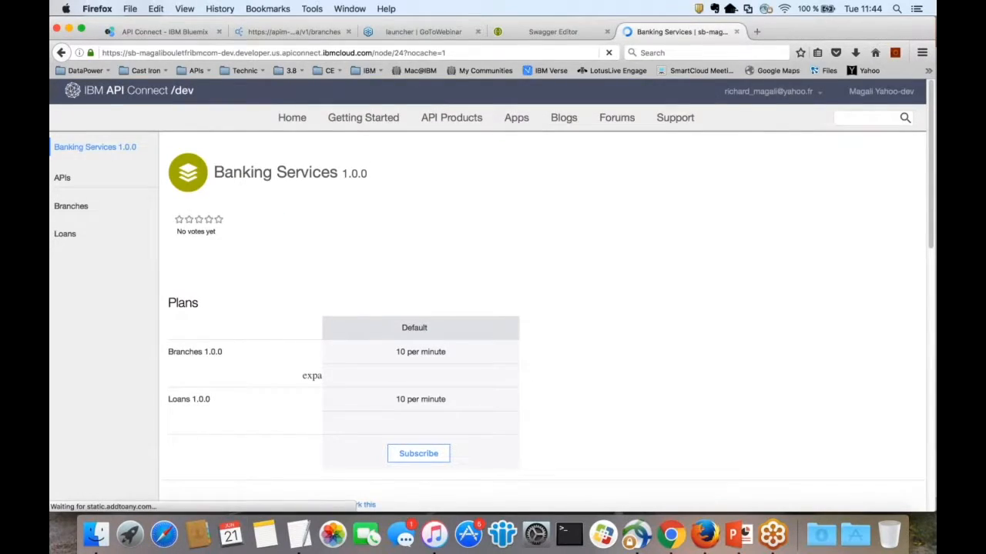
pyautogui.click(72, 206)
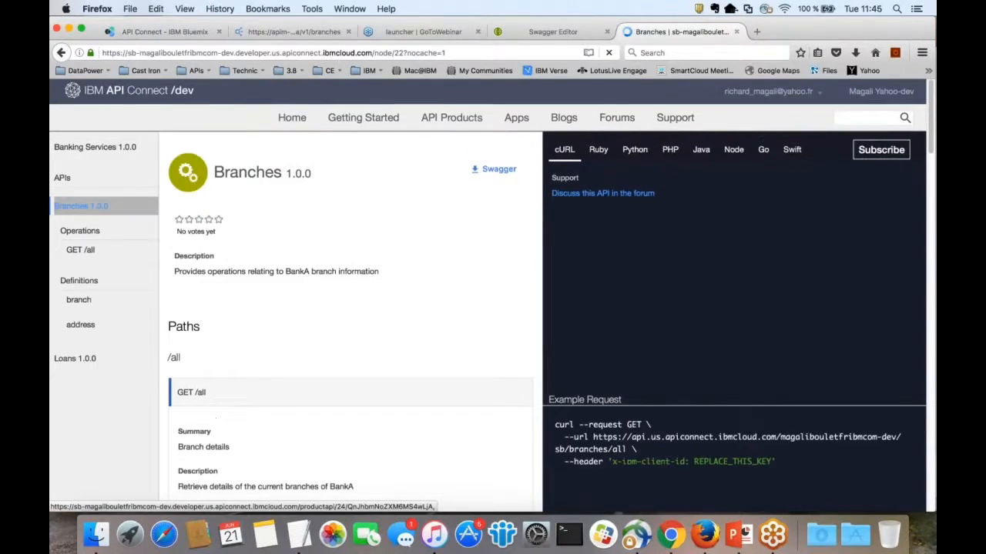
pyautogui.click(80, 251)
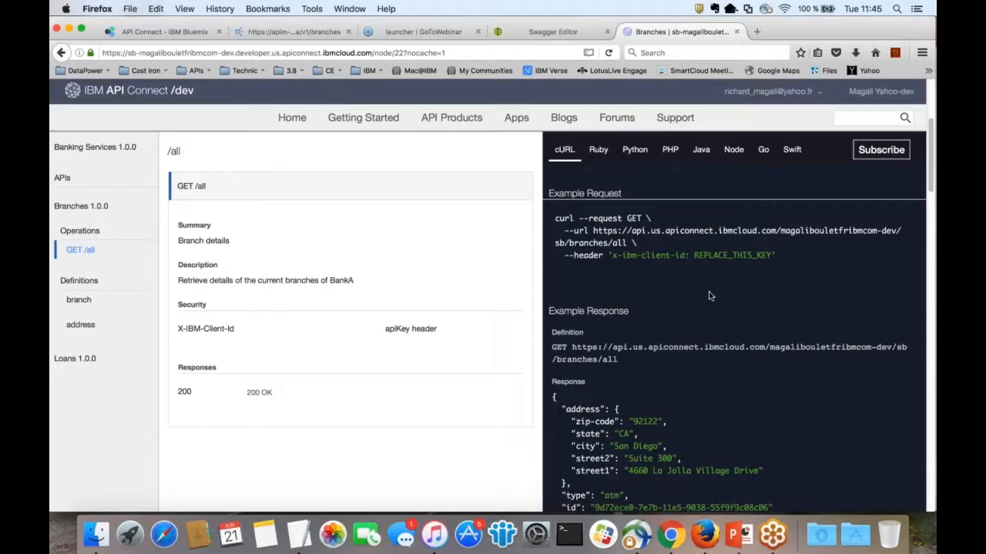
# Step: Show the GET /all example request in PHP, scroll through it, then go to Apps
pyautogui.click(671, 153)
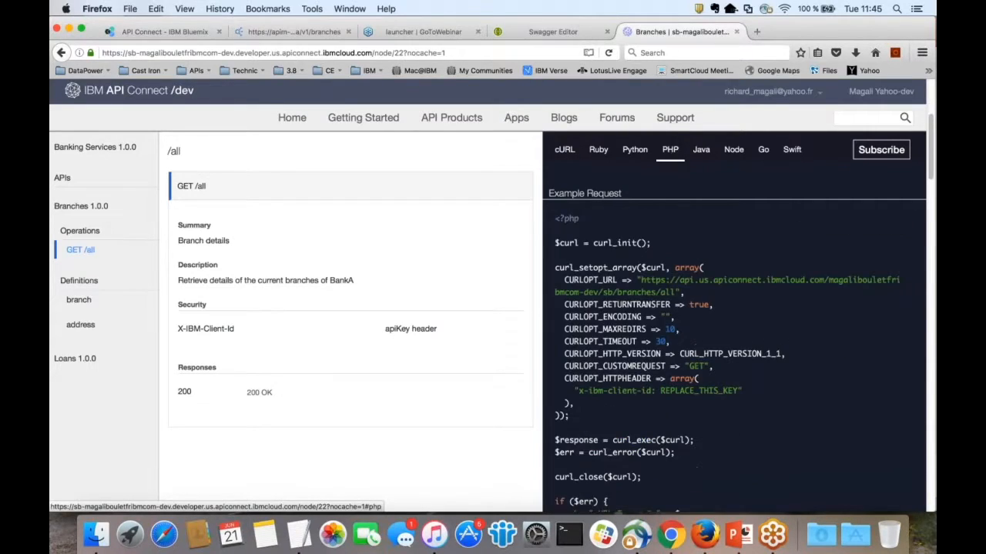
pyautogui.scroll(-1, 746, 291)
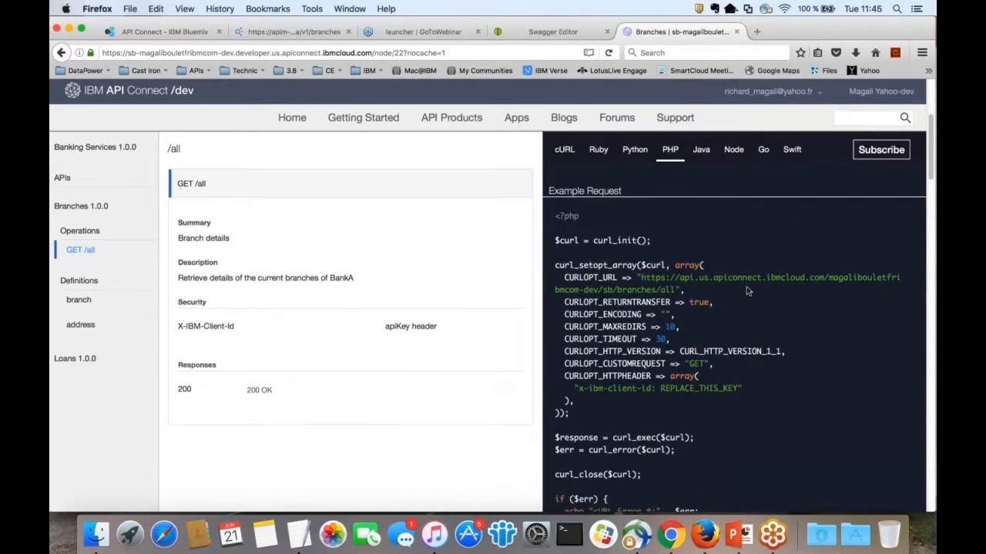
pyautogui.scroll(-2, 746, 291)
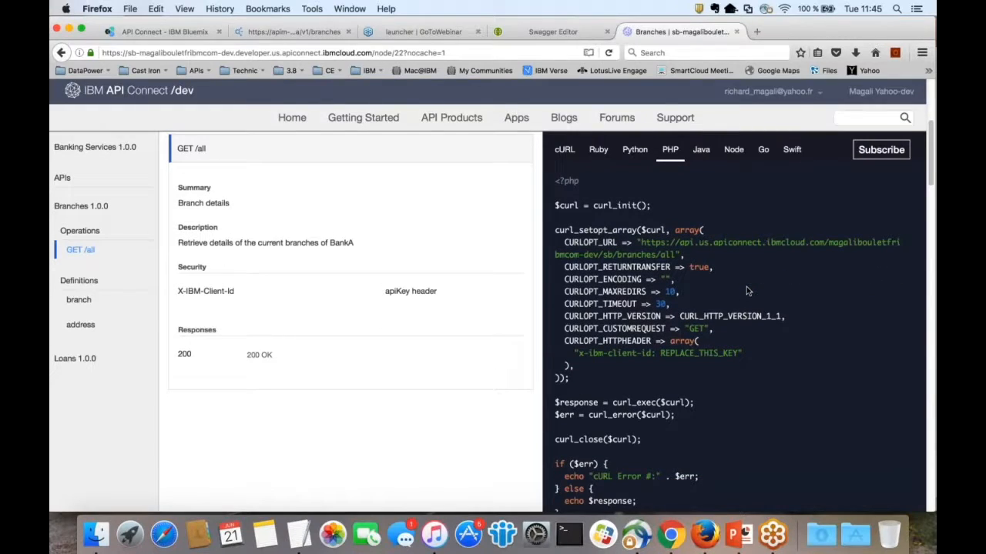
pyautogui.scroll(-10, 746, 291)
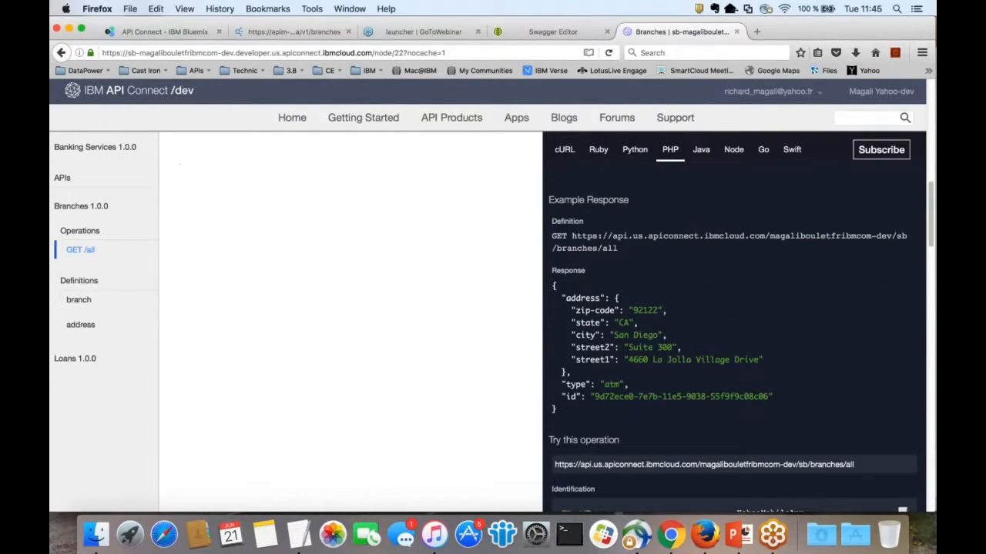
pyautogui.scroll(3, 733, 328)
pyautogui.scroll(10, 733, 327)
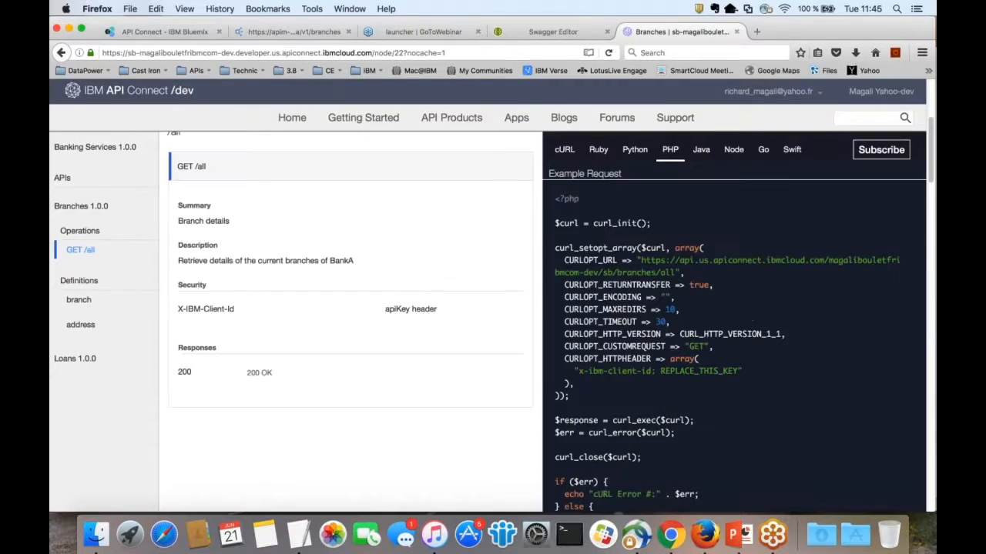
pyautogui.click(516, 117)
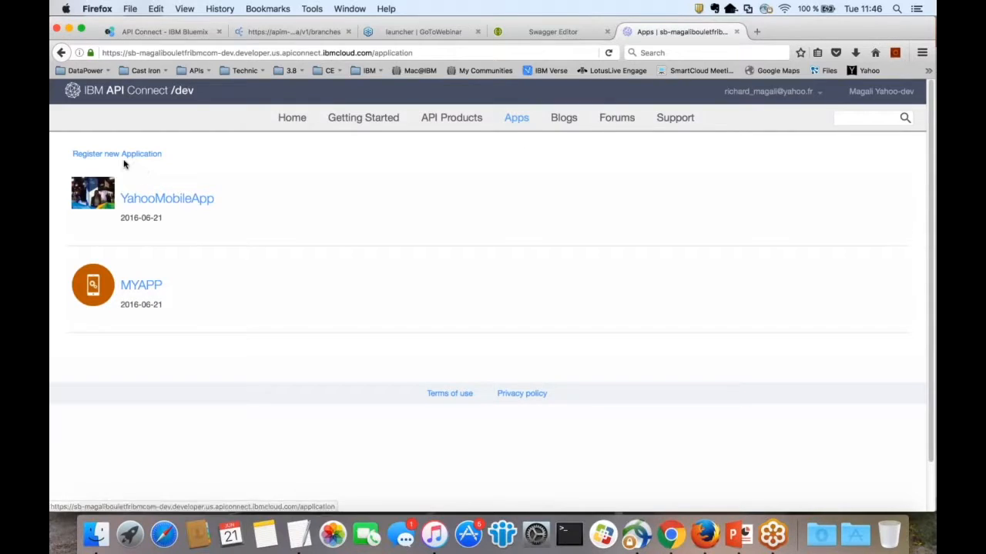
# Step: View the MYAPP details, then open YahooMobileApp and reveal its client ID
pyautogui.click(141, 285)
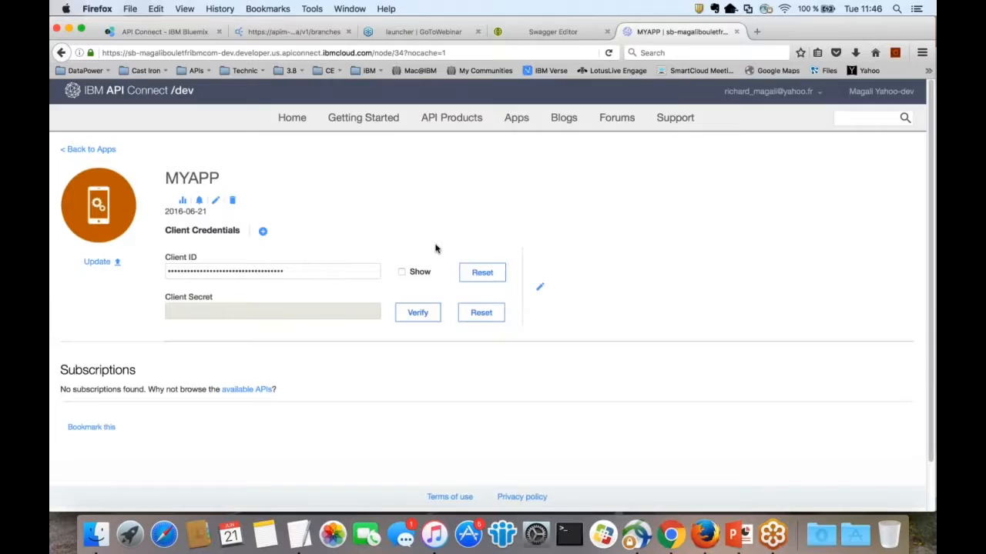
pyautogui.click(90, 149)
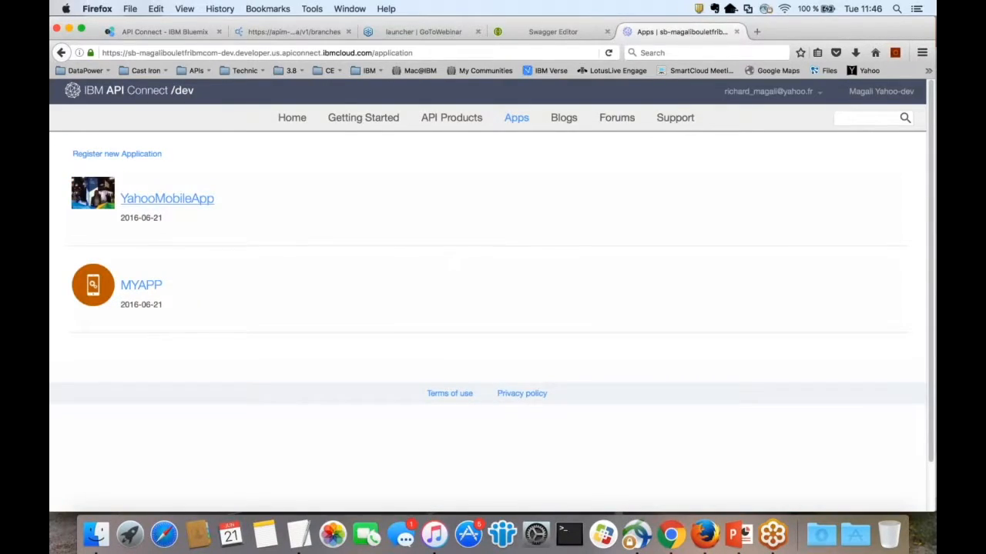
pyautogui.click(167, 199)
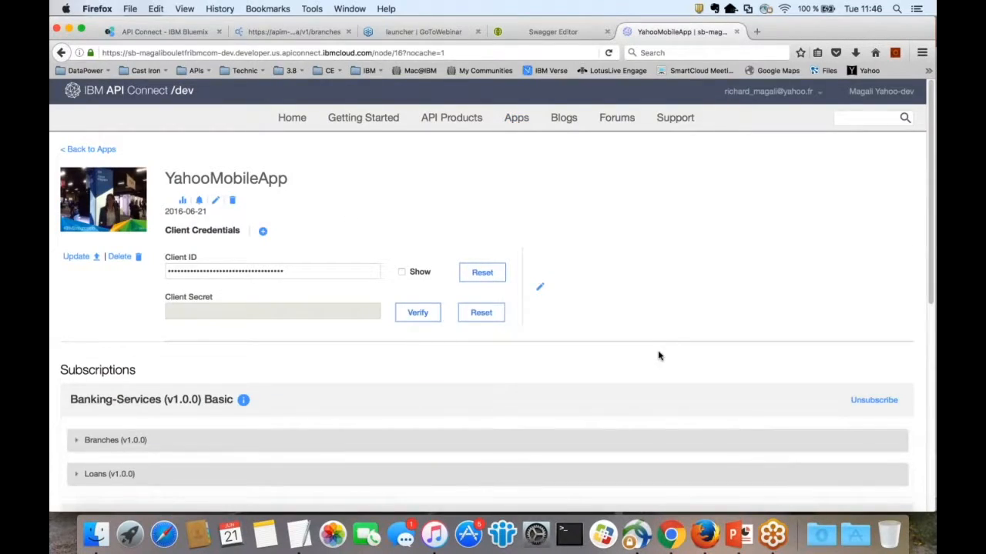
pyautogui.scroll(-1, 658, 356)
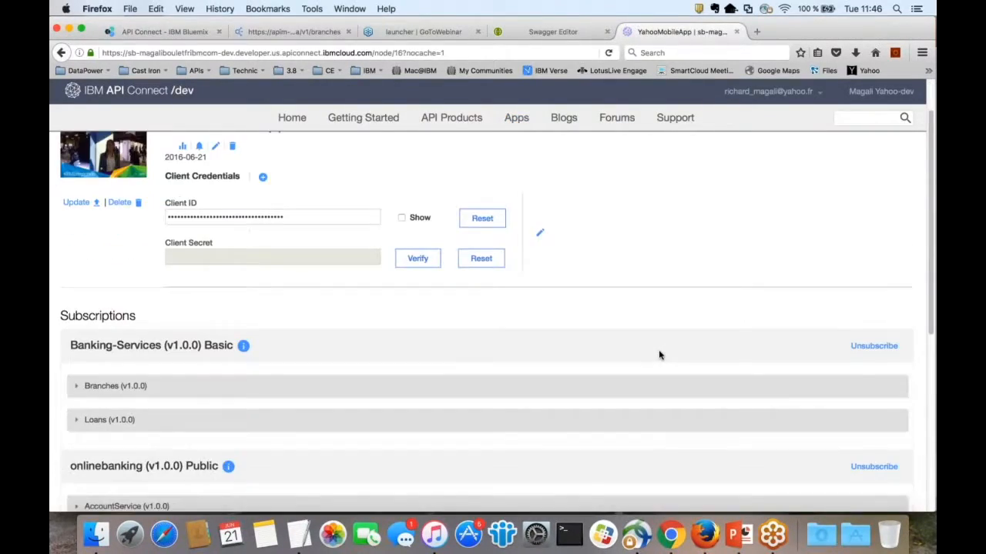
pyautogui.scroll(1, 659, 352)
pyautogui.click(401, 271)
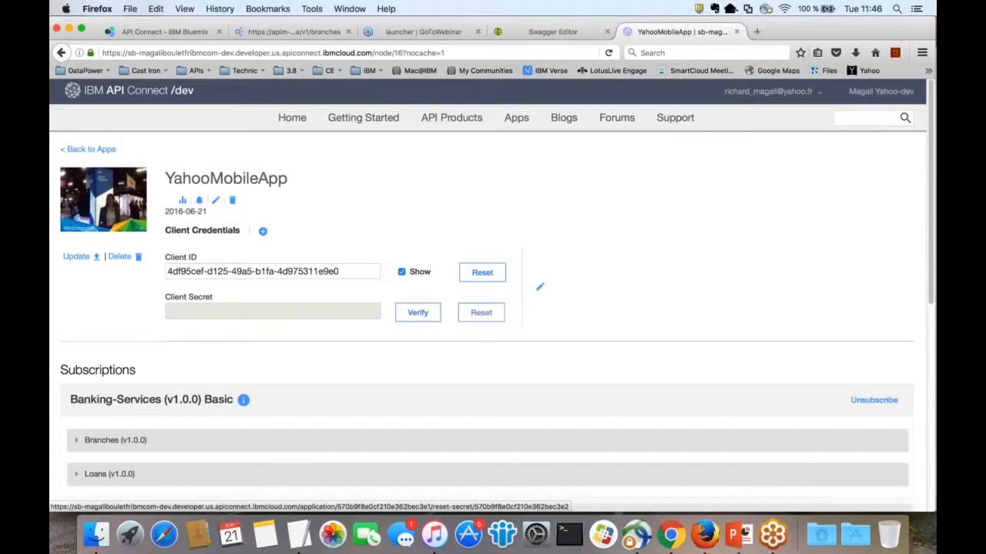
# Step: Expand YahooMobileApp's Branches subscription operations, then return to the API Products list
pyautogui.scroll(-1, 480, 312)
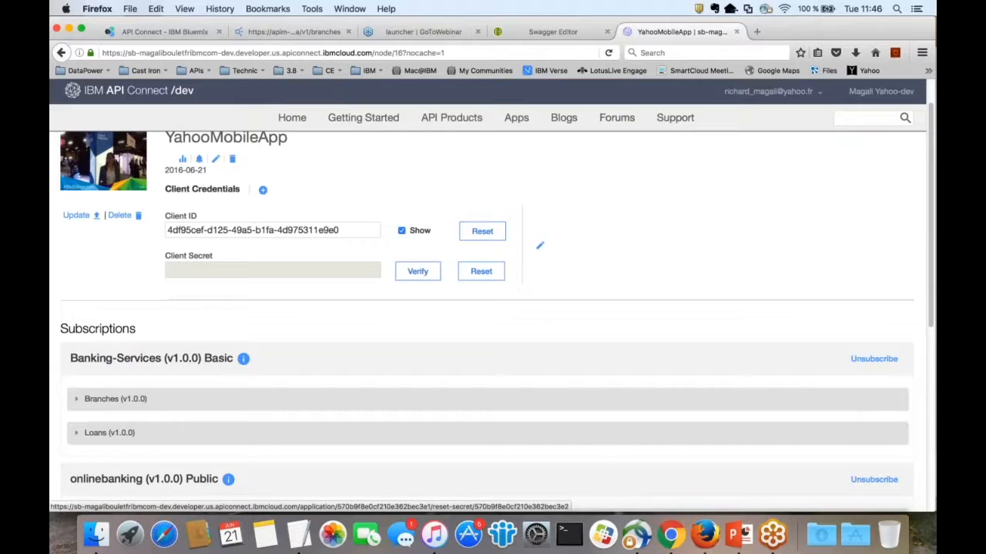
pyautogui.scroll(-2, 481, 271)
pyautogui.scroll(-3, 481, 308)
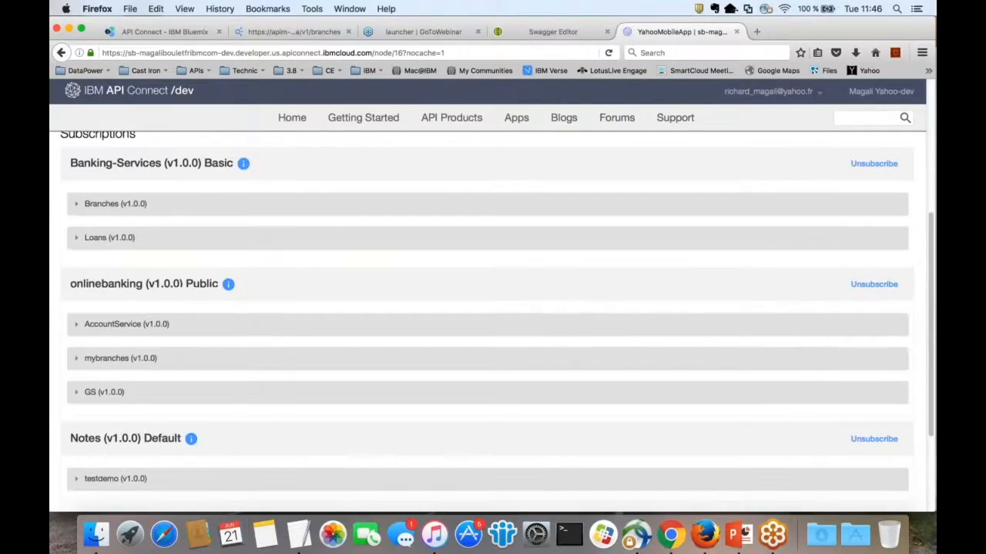
pyautogui.scroll(3, 480, 316)
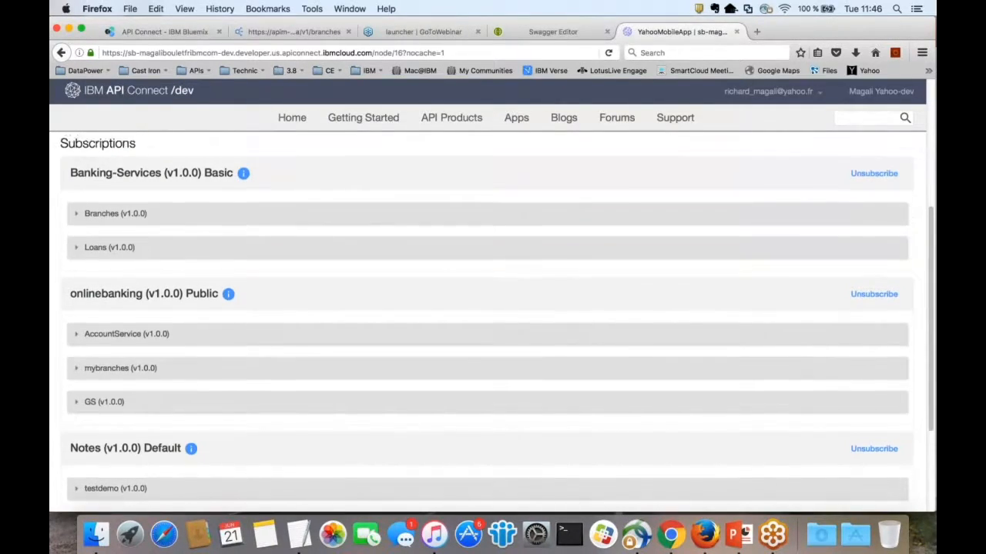
pyautogui.click(116, 322)
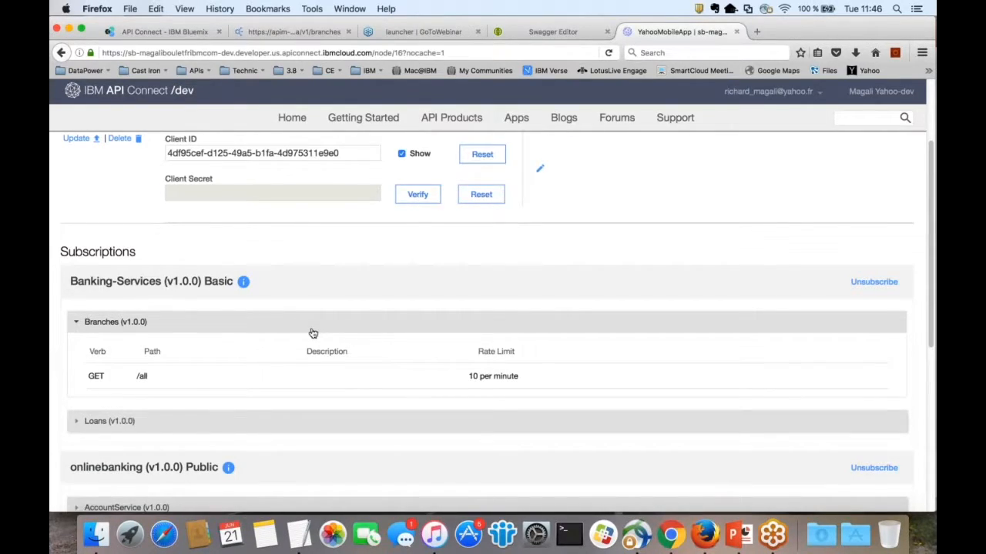
pyautogui.scroll(1, 313, 333)
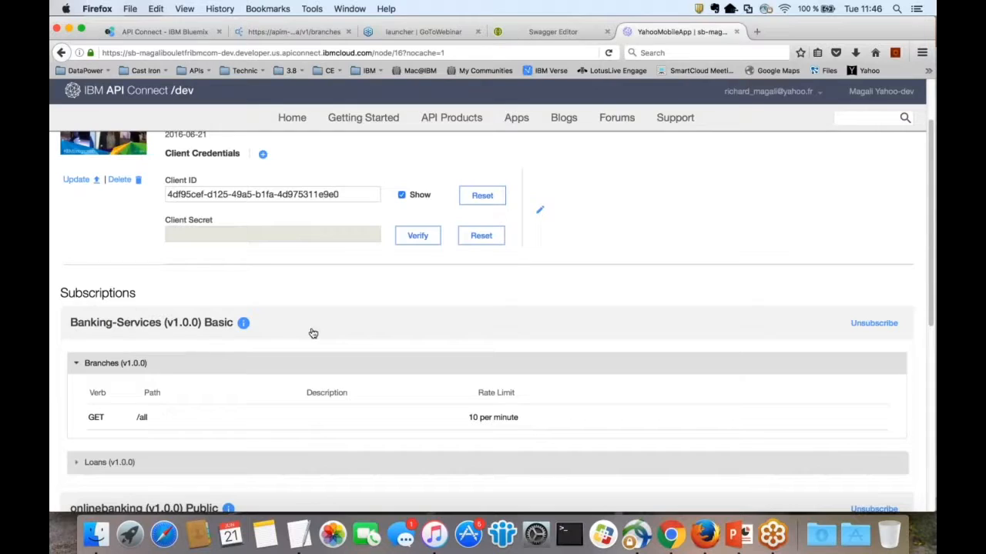
pyautogui.scroll(2, 312, 333)
pyautogui.click(455, 118)
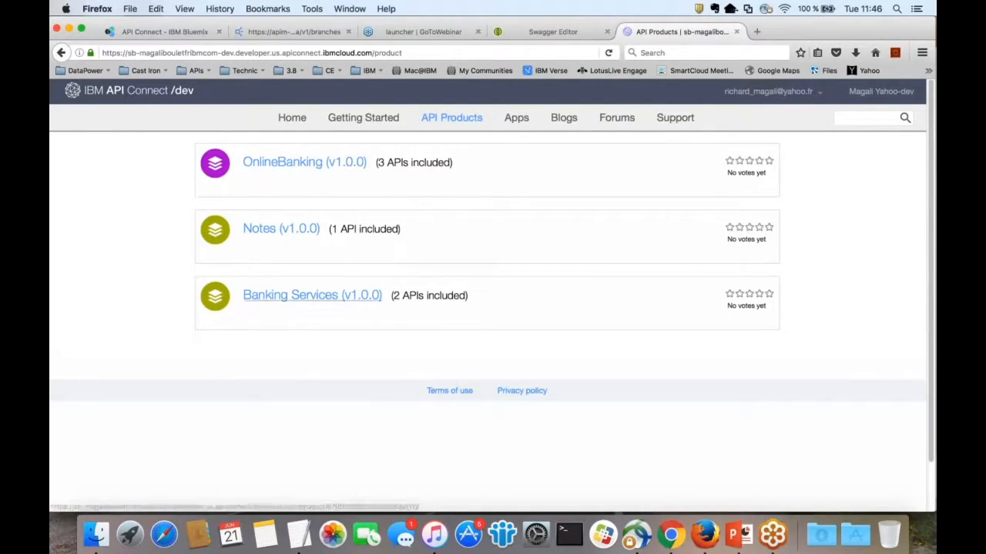
# Step: Open Banking Services, then the Branches API's GET /all operation
pyautogui.click(312, 296)
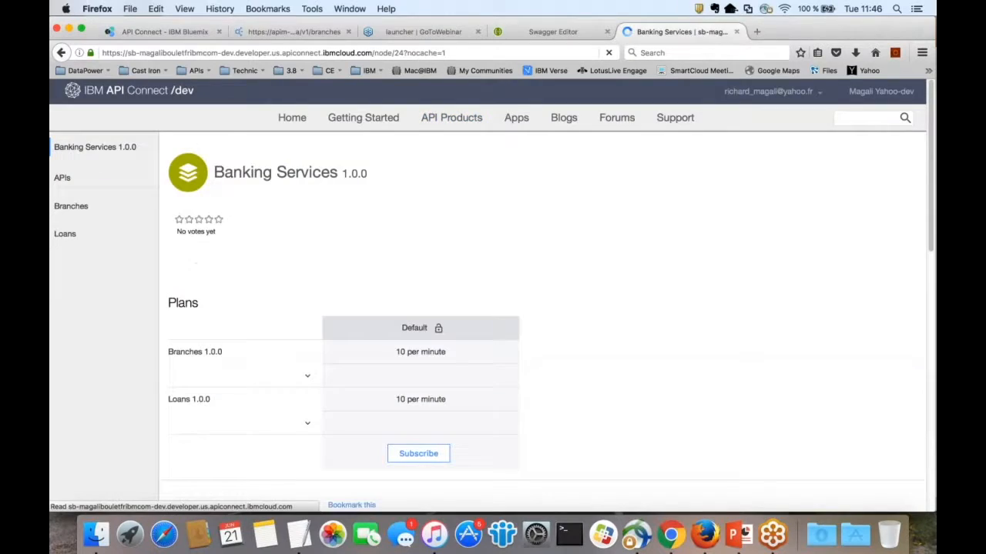
pyautogui.click(72, 206)
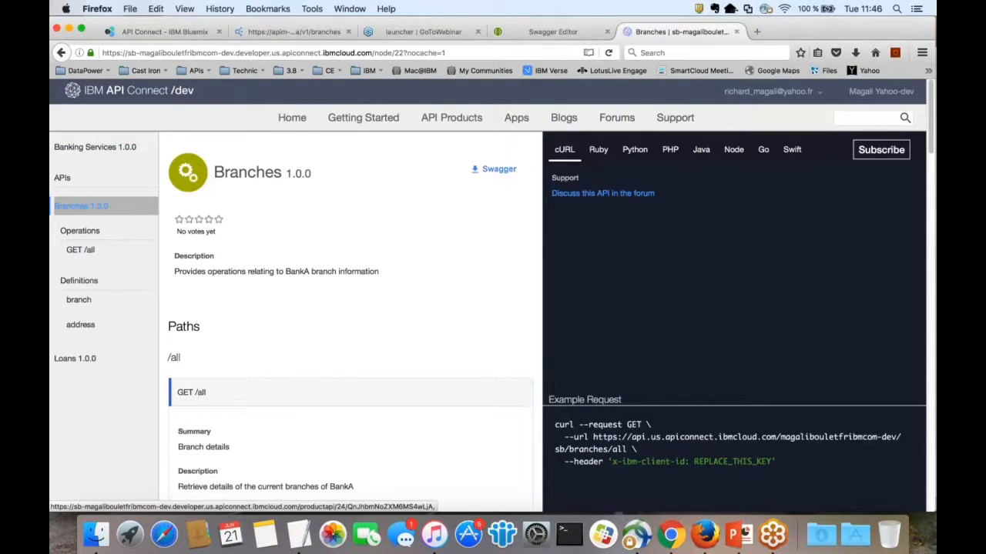
pyautogui.click(82, 250)
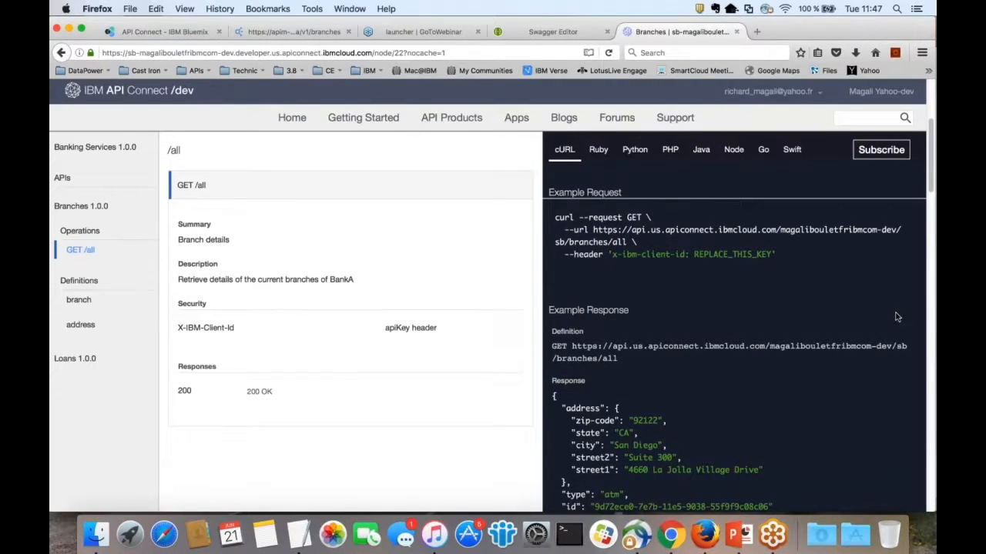
pyautogui.scroll(-5, 896, 317)
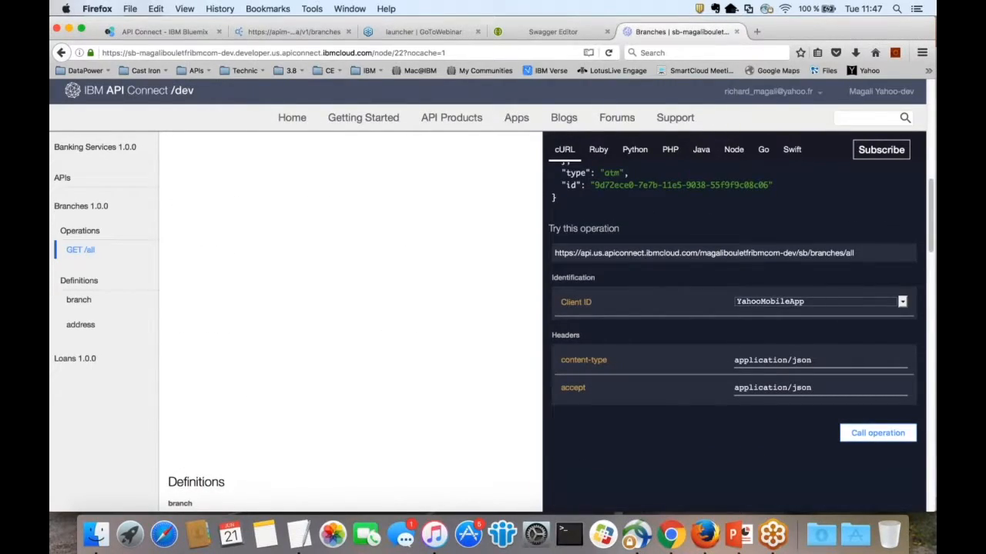
pyautogui.scroll(-2, 895, 316)
pyautogui.scroll(-2, 768, 389)
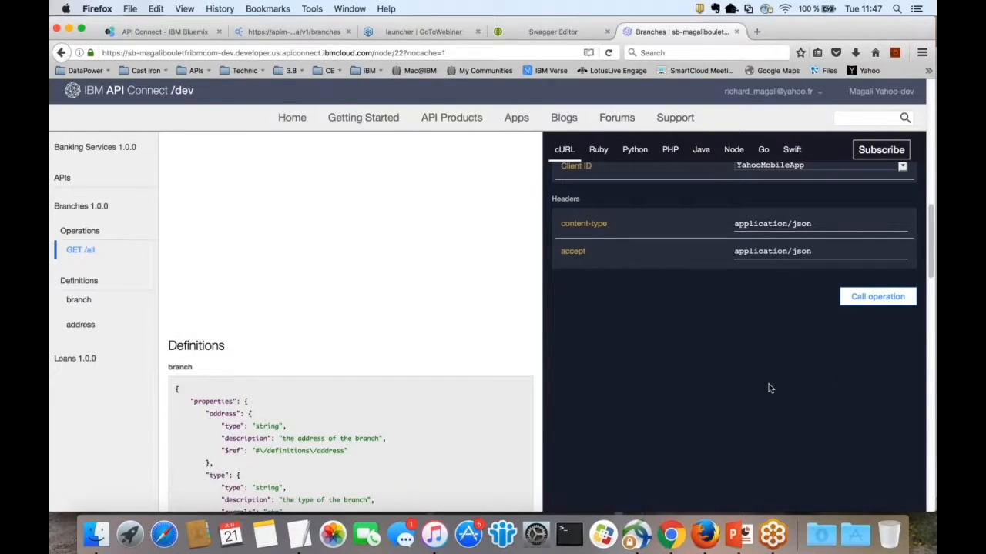
pyautogui.scroll(-1, 769, 389)
# Step: Call GET /all from the Try this operation panel and scroll to its 200 OK response
pyautogui.click(878, 282)
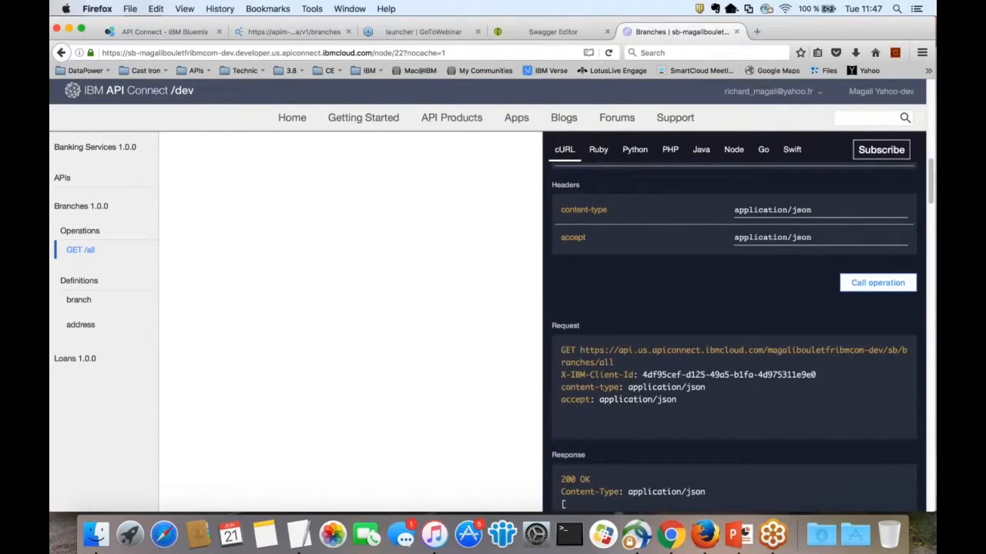
pyautogui.scroll(-1, 768, 389)
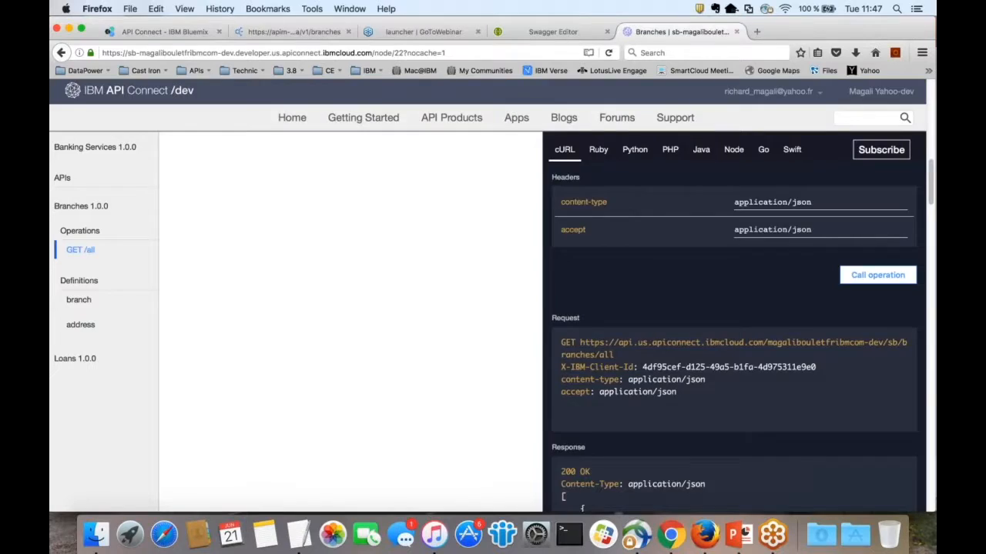
pyautogui.scroll(-3, 769, 389)
pyautogui.scroll(-1, 735, 337)
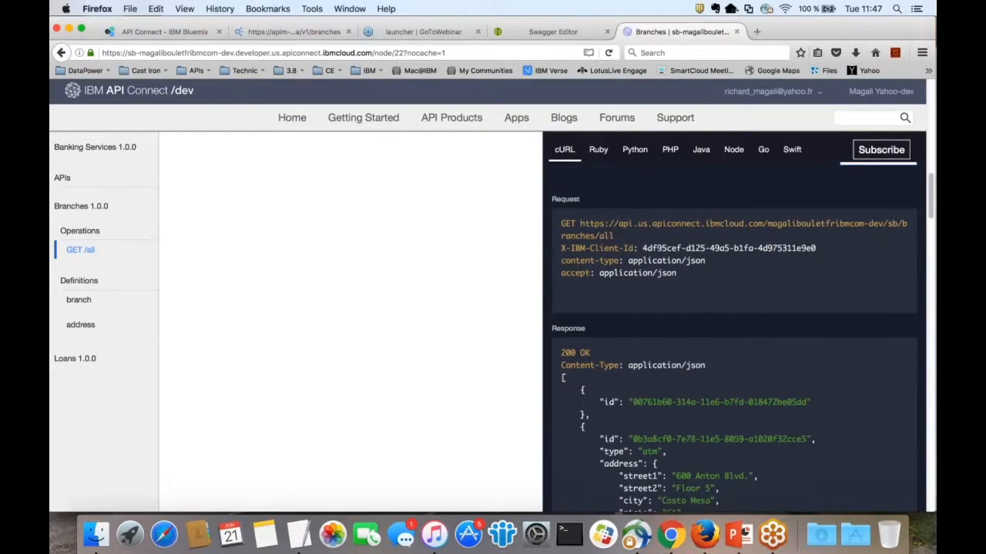
pyautogui.scroll(-3, 735, 337)
pyautogui.scroll(-3, 735, 337)
pyautogui.moveTo(619, 243); pyautogui.dragTo(688, 433)
pyautogui.scroll(2, 687, 432)
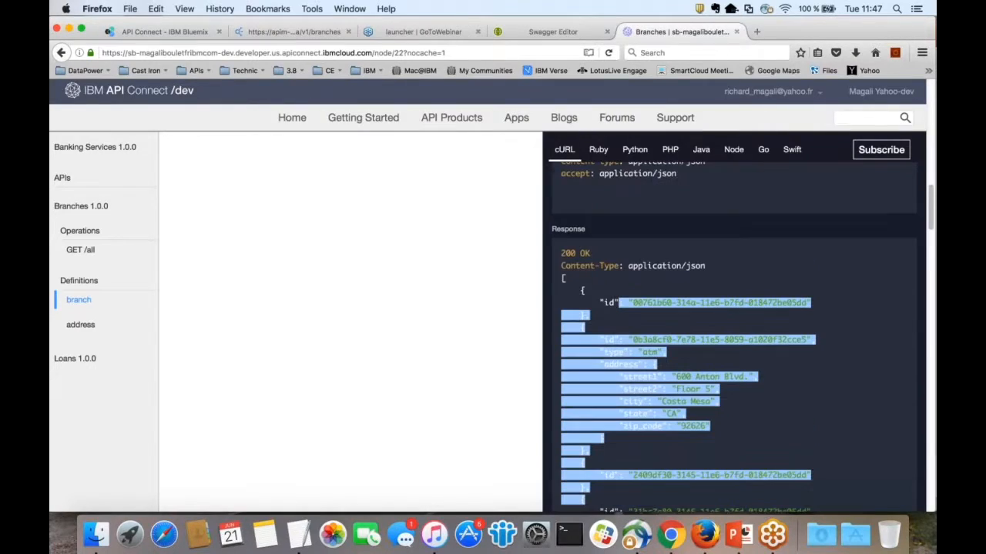
pyautogui.scroll(7, 689, 363)
pyautogui.moveTo(689, 363); pyautogui.dragTo(562, 310)
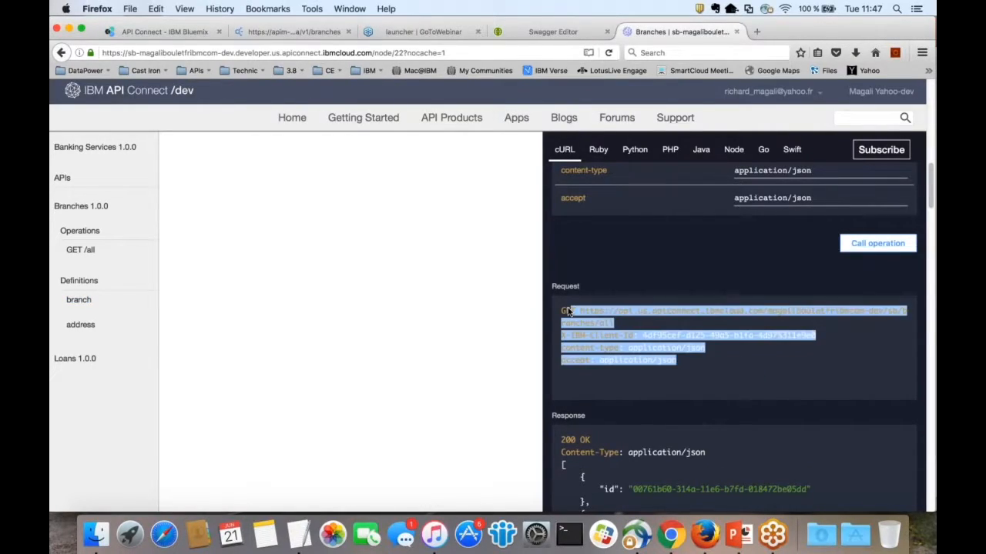
# Step: Clear the text selection and scroll through the returned list of branches and ATMs
pyautogui.click(566, 312)
pyautogui.scroll(-1, 723, 396)
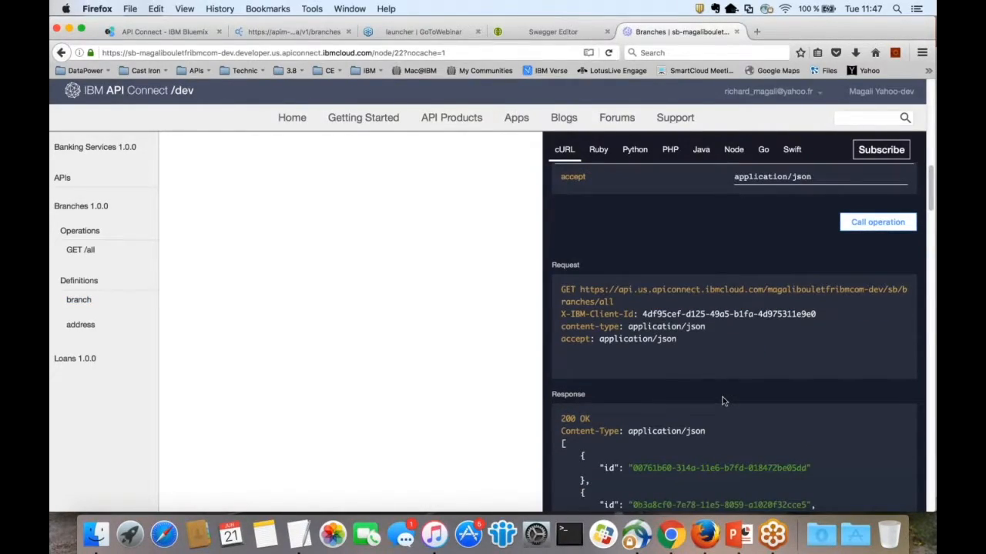
pyautogui.scroll(-5, 722, 396)
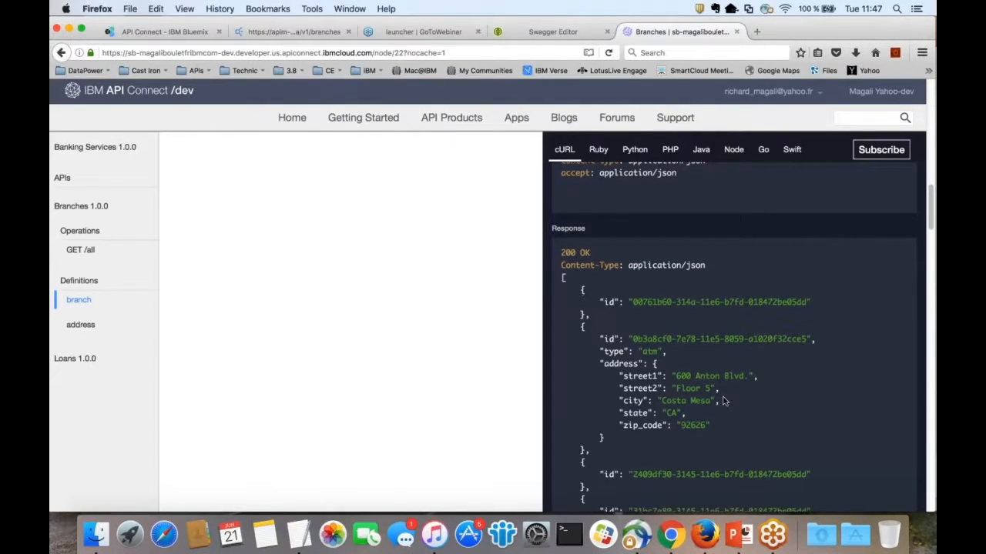
pyautogui.scroll(-1, 722, 401)
pyautogui.scroll(-10, 722, 400)
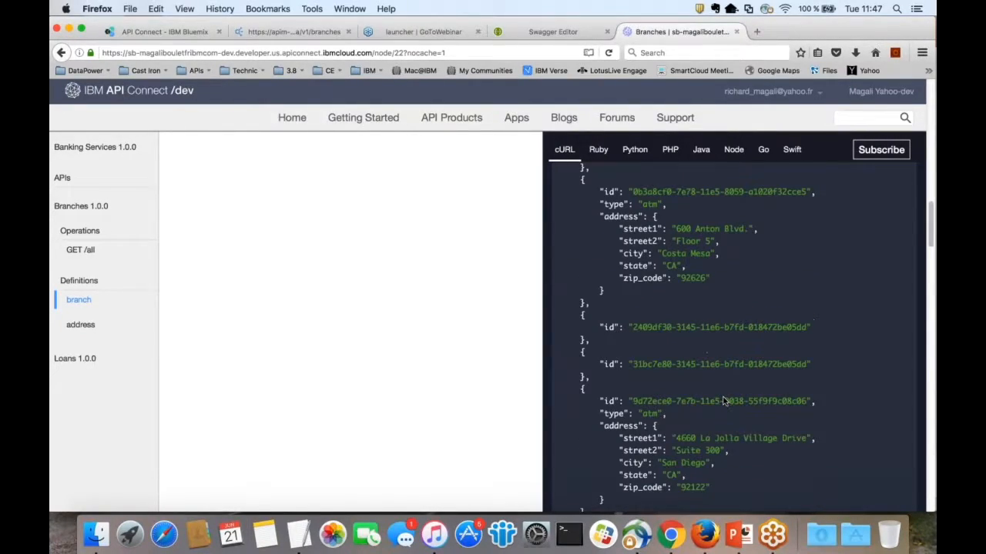
pyautogui.scroll(-2, 722, 400)
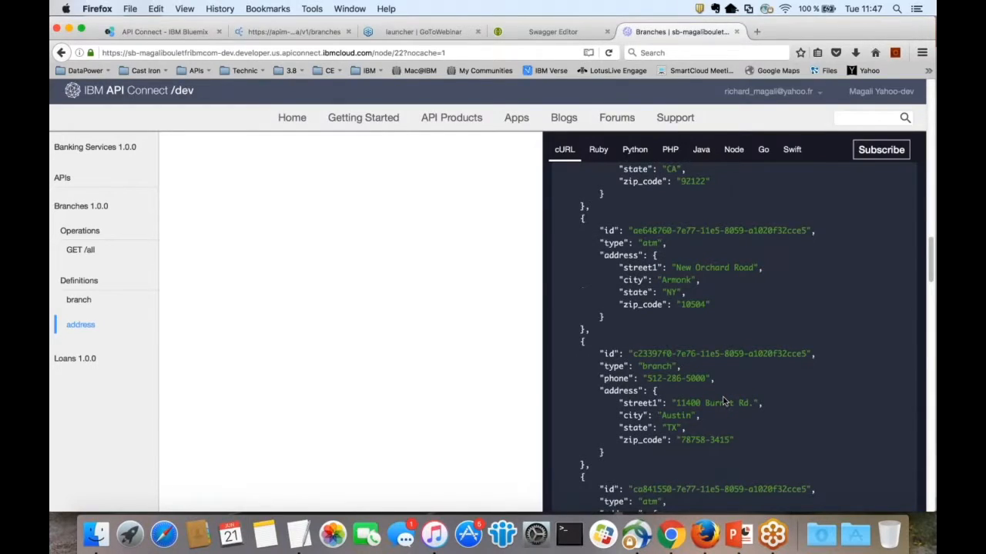
pyautogui.scroll(15, 722, 401)
pyautogui.scroll(-10, 733, 323)
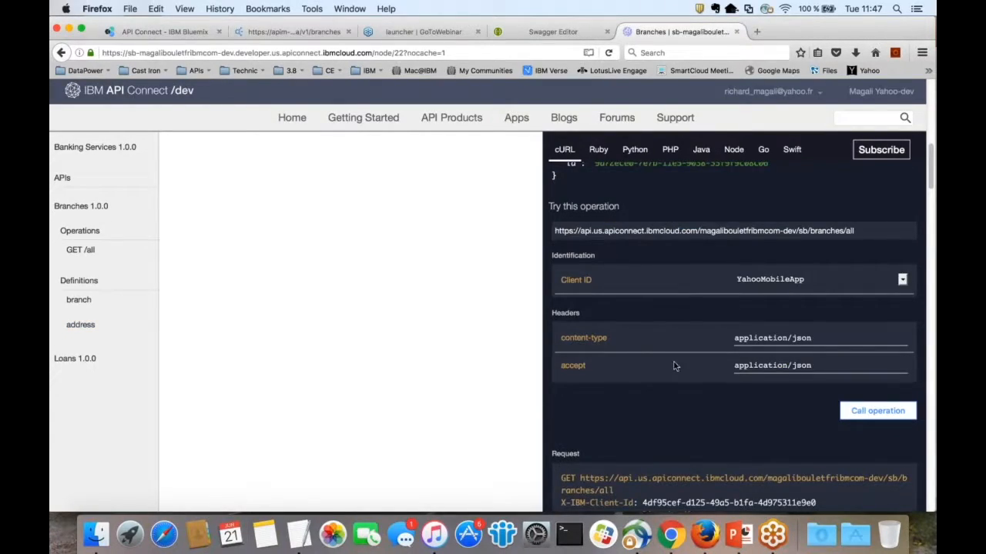
# Step: Return to the Bluemix API Connect dashboard and open the Sandbox catalog's Analytics overview
pyautogui.click(160, 31)
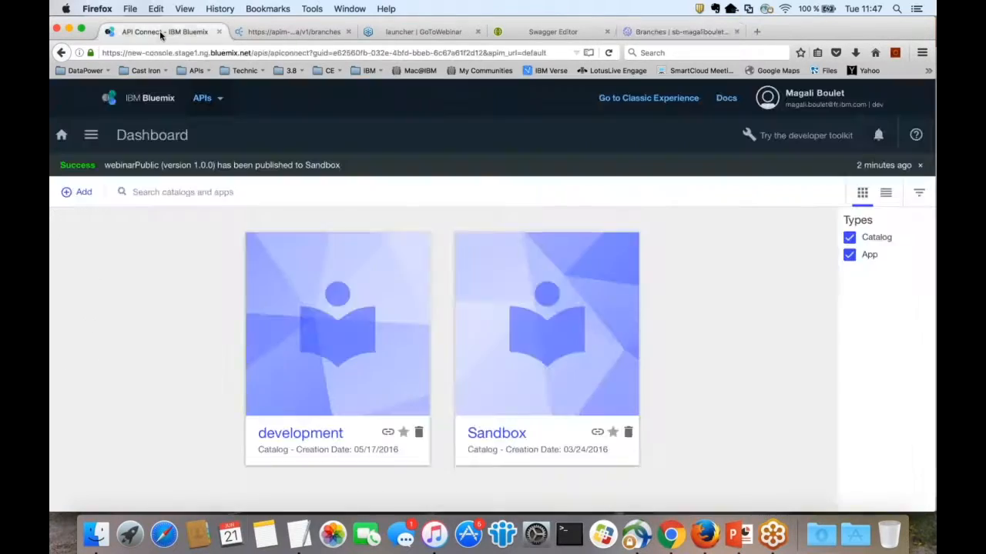
pyautogui.click(91, 136)
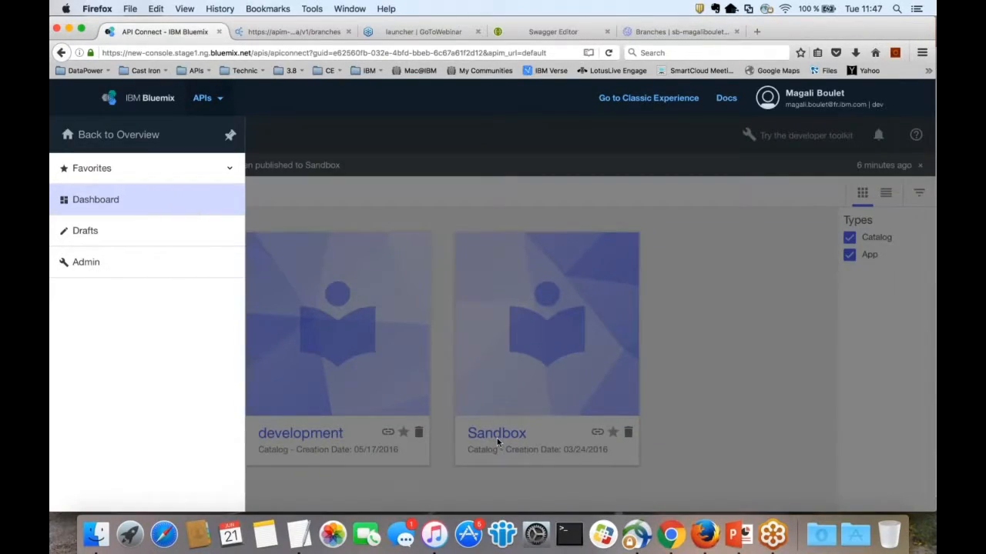
pyautogui.click(492, 434)
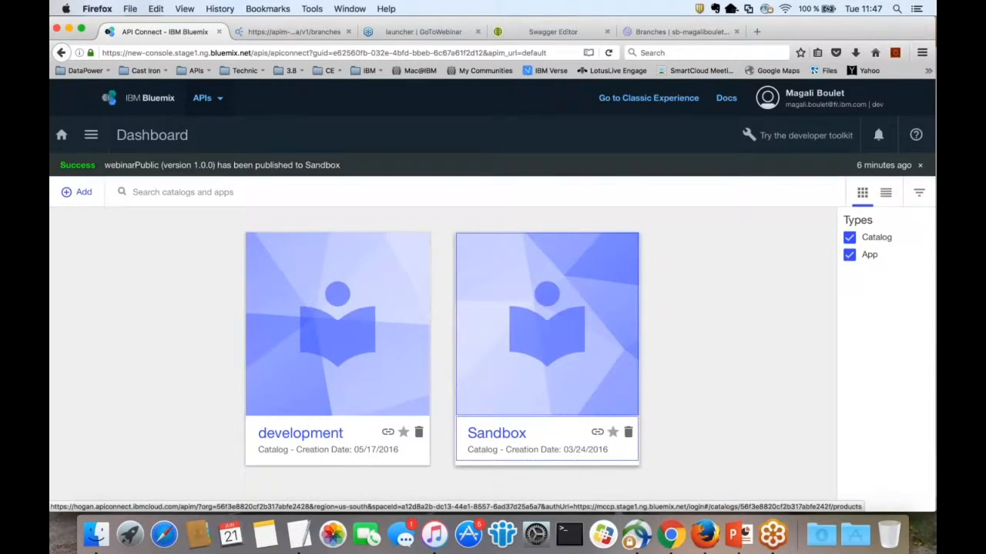
pyautogui.click(492, 434)
pyautogui.click(528, 195)
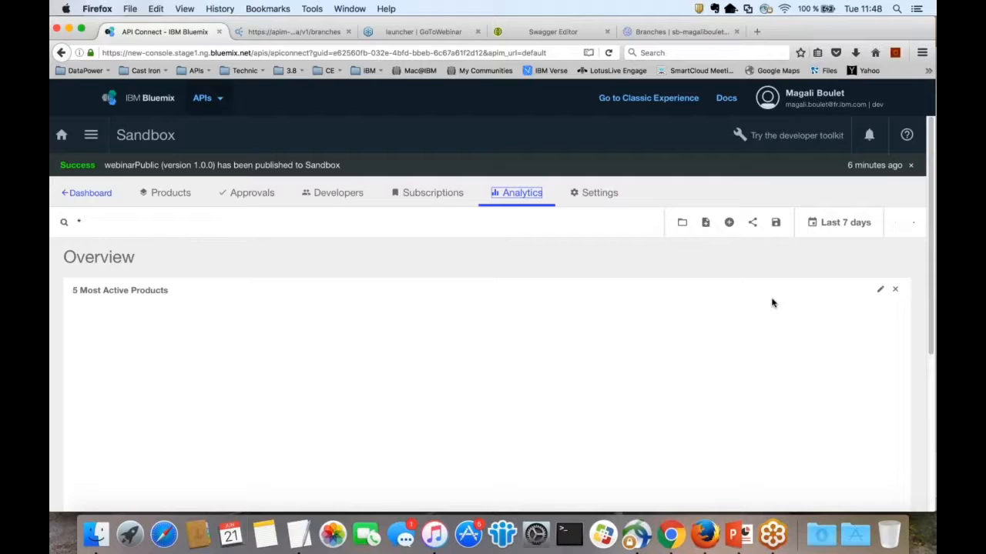
# Step: Check the 5 Most Active APIs chart, then list the saved Sandbox analytics dashboards
pyautogui.scroll(-5, 772, 303)
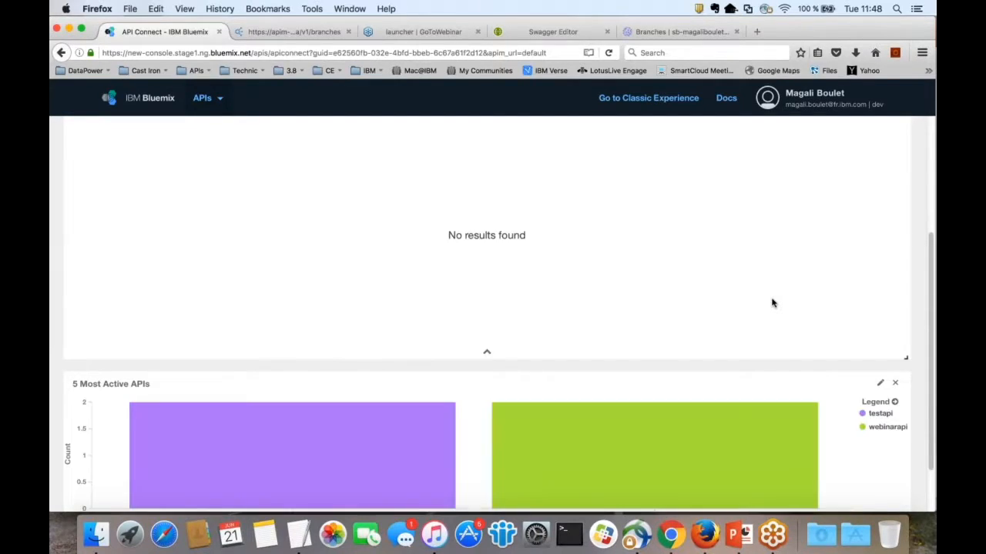
pyautogui.scroll(1, 772, 302)
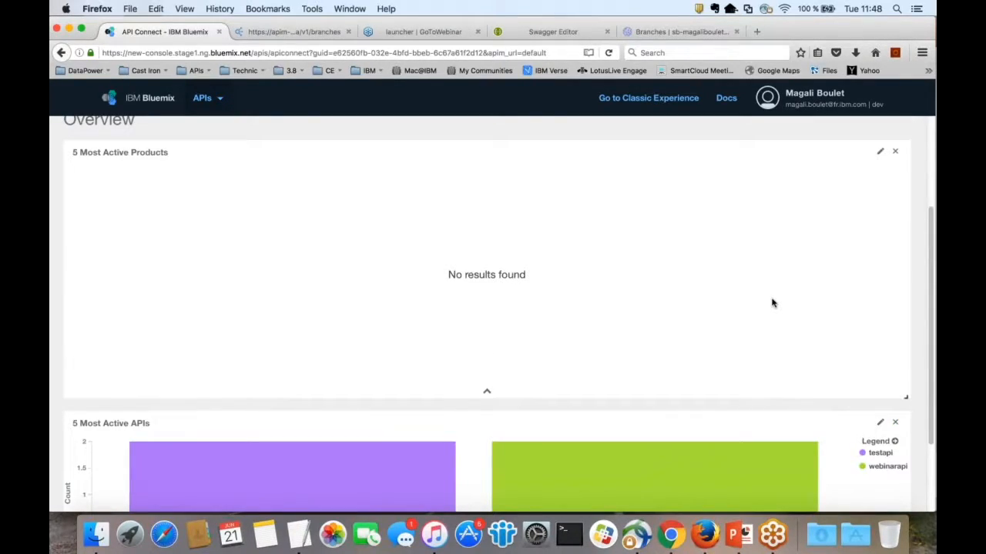
pyautogui.scroll(3, 772, 303)
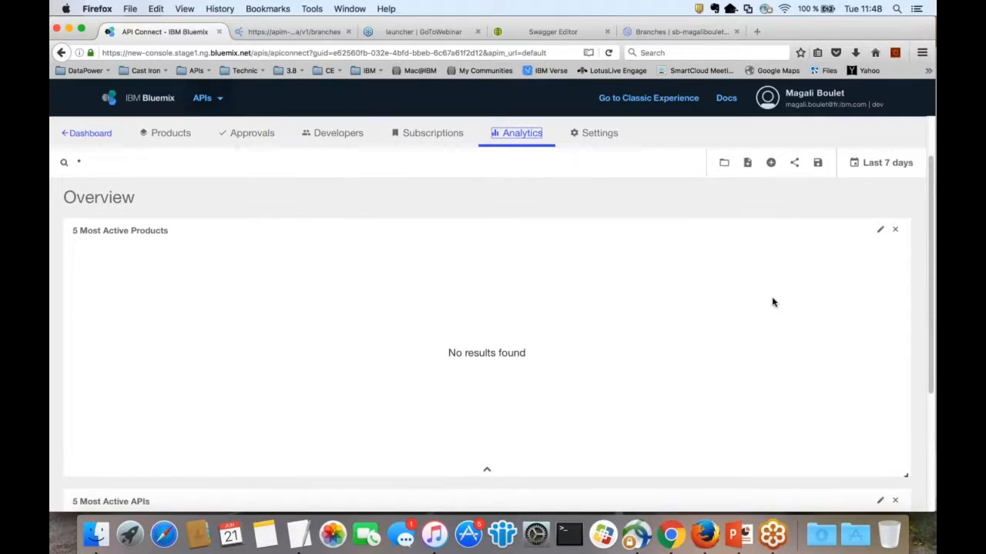
pyautogui.scroll(-3, 773, 302)
pyautogui.scroll(-3, 772, 301)
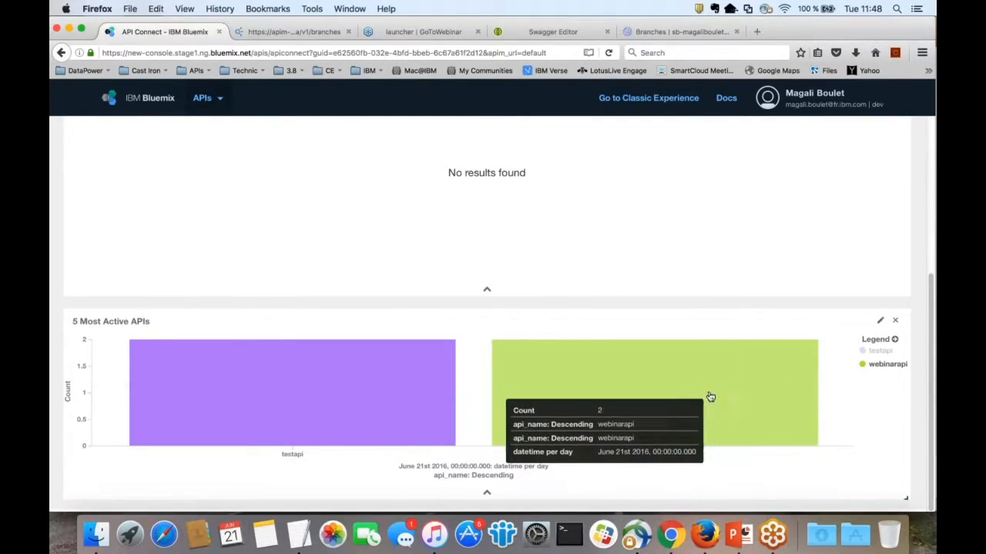
pyautogui.scroll(5, 719, 370)
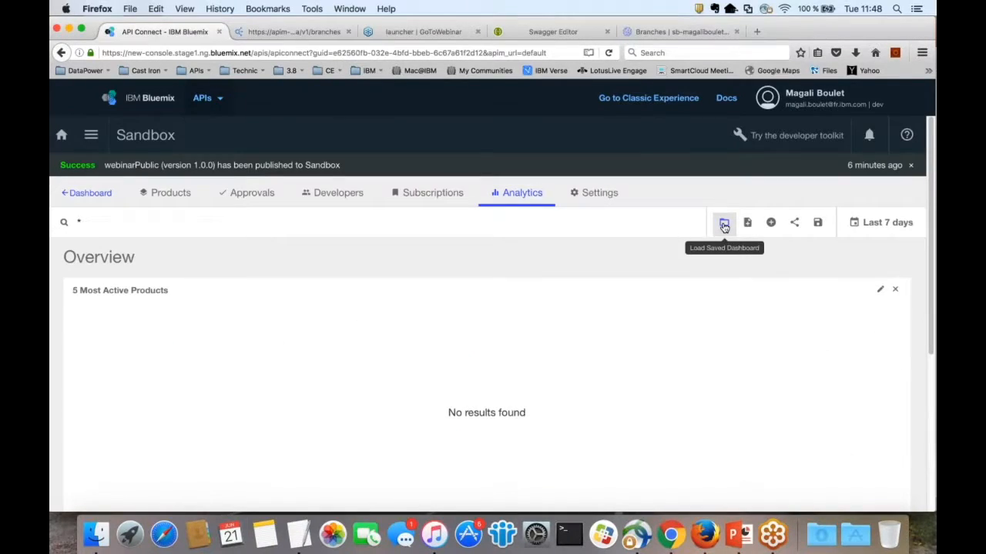
pyautogui.click(724, 223)
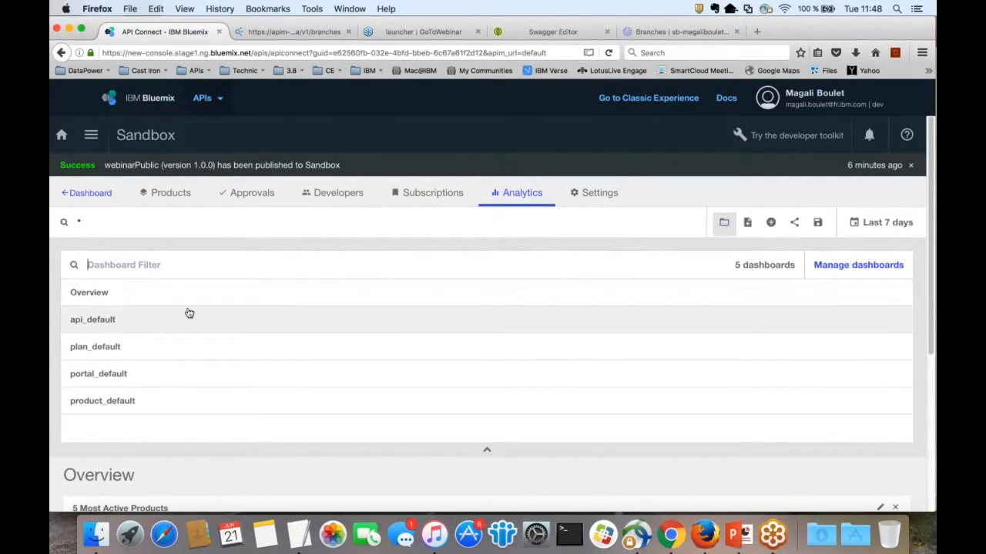
# Step: Load api_default and review its all-200 OK responses, 4 API calls and 19/21.75/25 ms response times
pyautogui.click(106, 321)
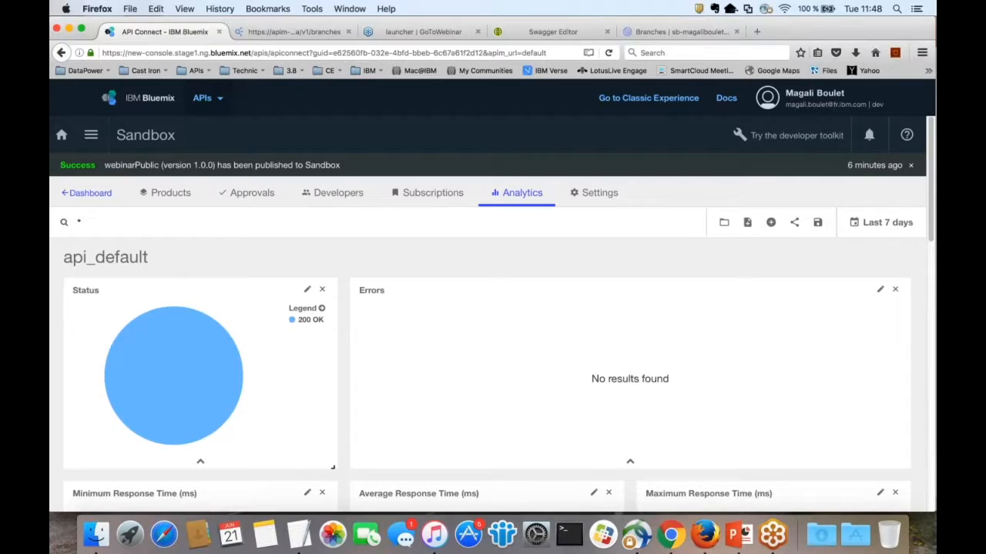
pyautogui.moveTo(182, 365)
pyautogui.scroll(-1, 500, 381)
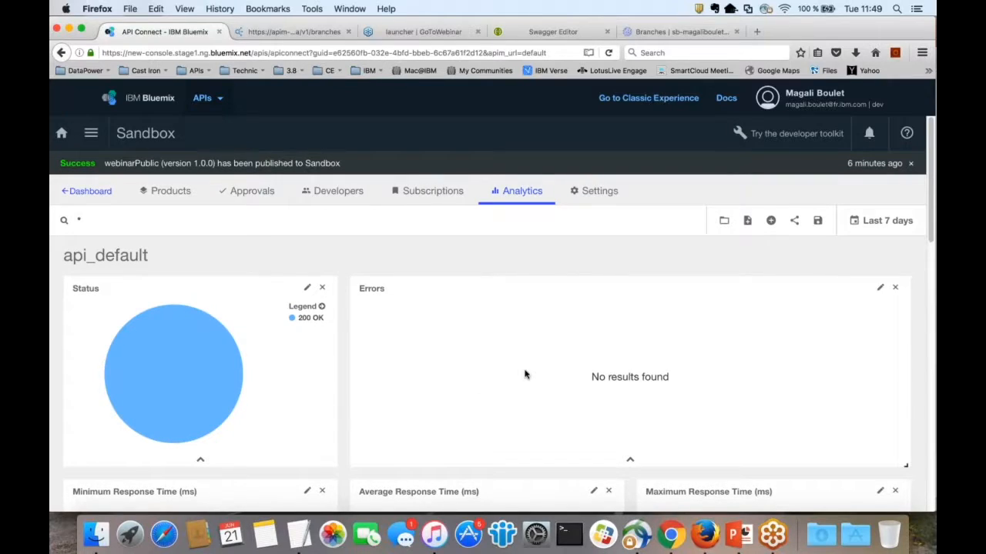
pyautogui.scroll(-2, 522, 368)
pyautogui.scroll(-1, 616, 331)
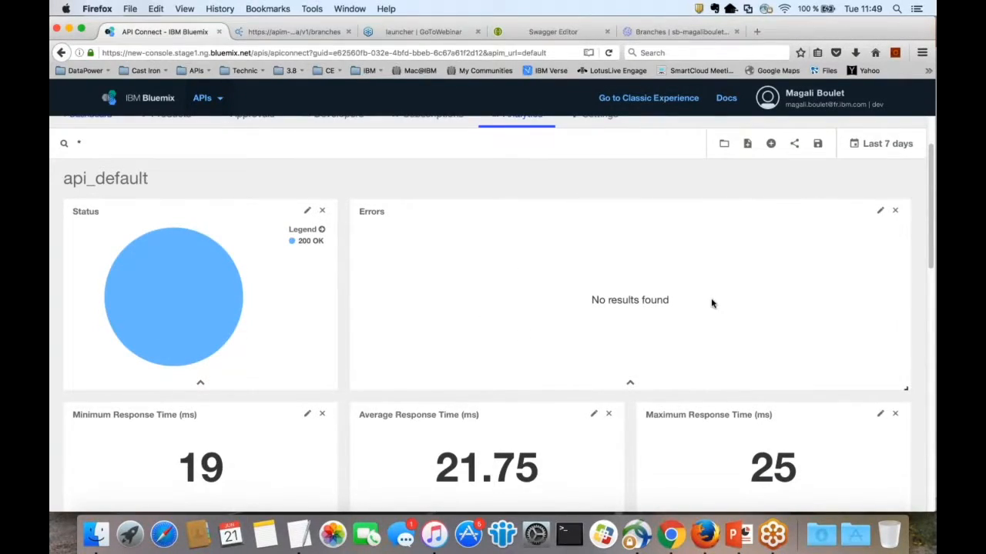
pyautogui.scroll(-4, 711, 302)
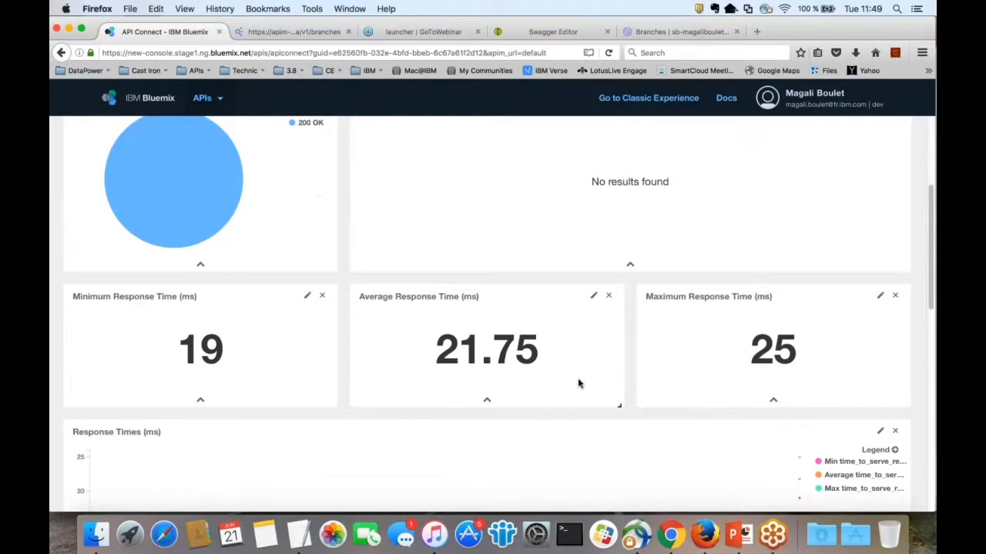
pyautogui.scroll(-1, 576, 379)
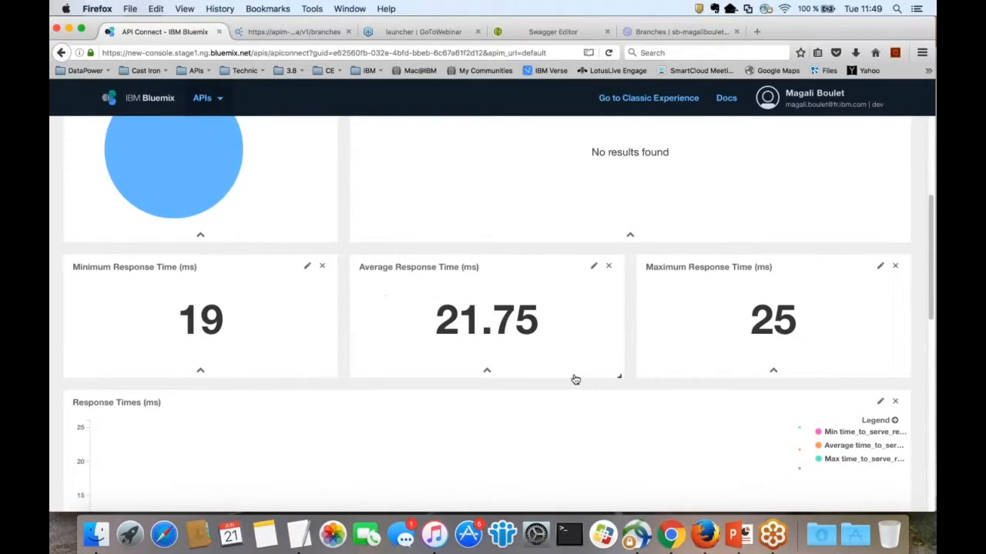
pyautogui.scroll(-2, 575, 380)
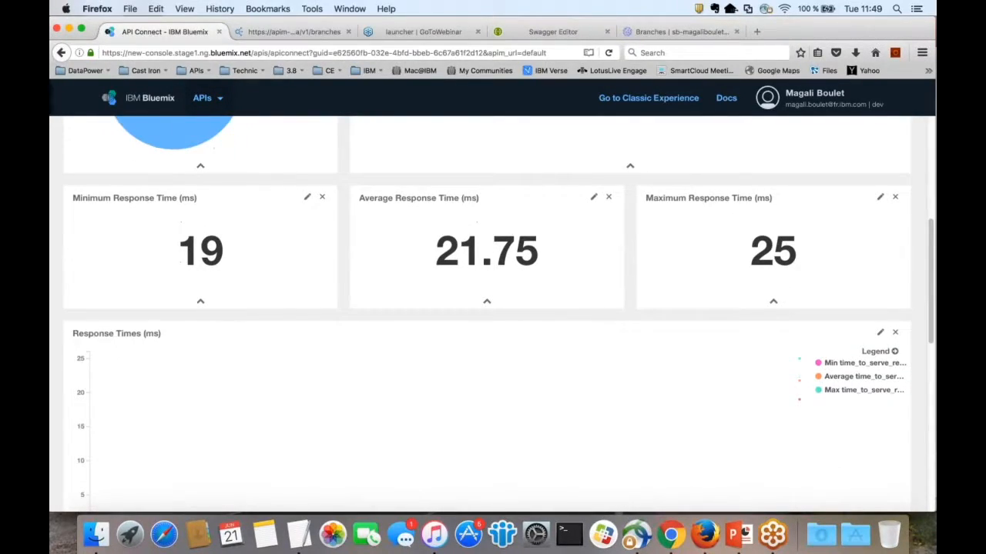
pyautogui.scroll(-3, 575, 372)
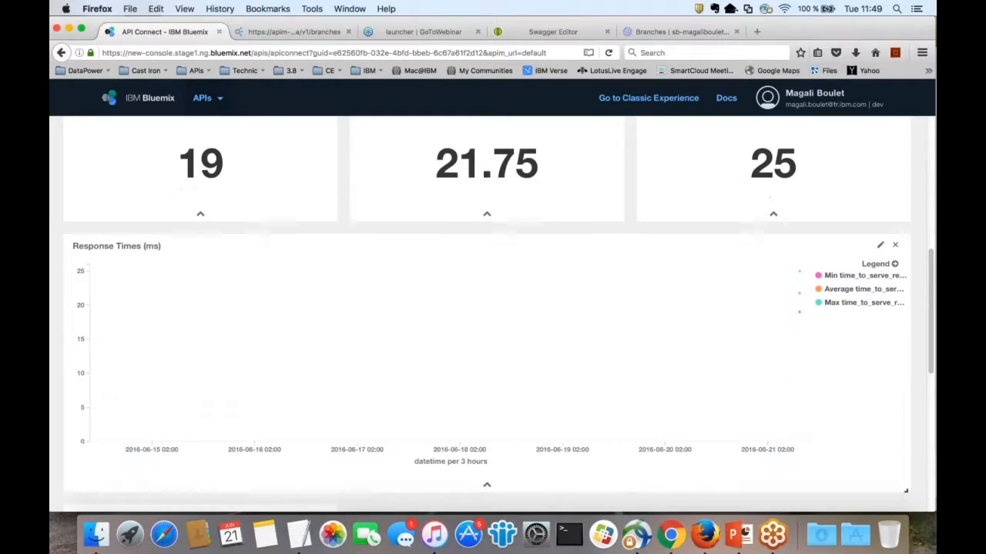
pyautogui.scroll(-2, 575, 372)
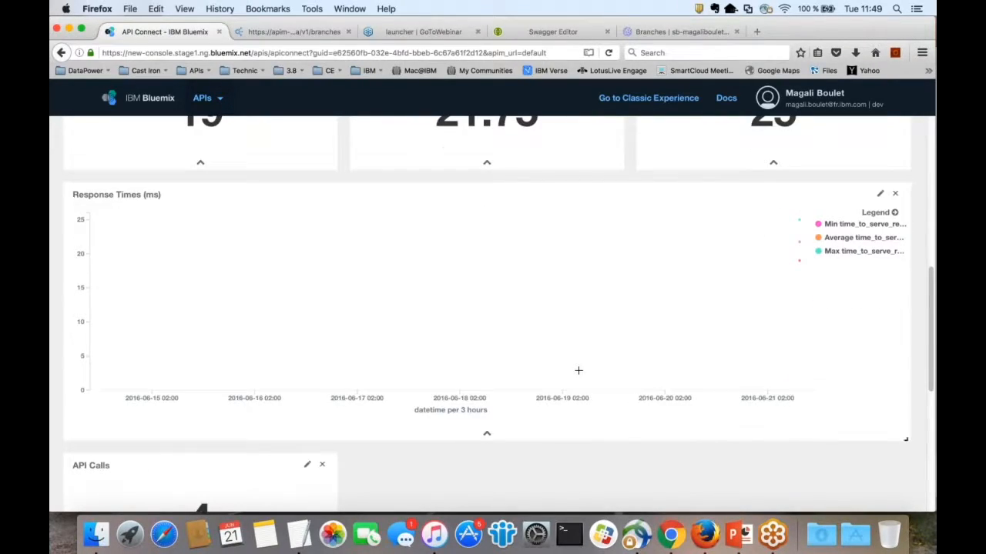
pyautogui.scroll(-10, 578, 371)
pyautogui.moveTo(801, 401)
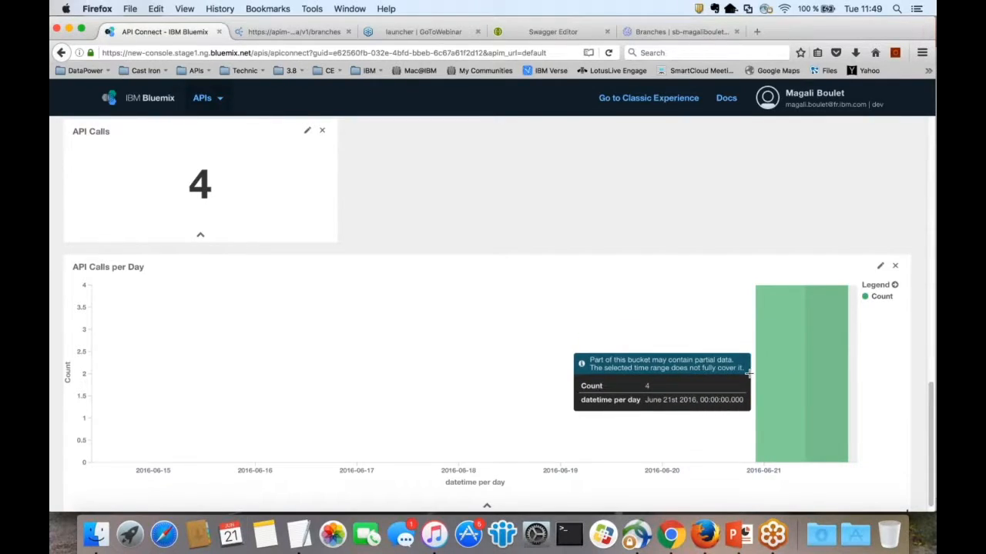
# Step: Return to the top of the dashboard and bring up the saved dashboards list
pyautogui.scroll(2, 734, 393)
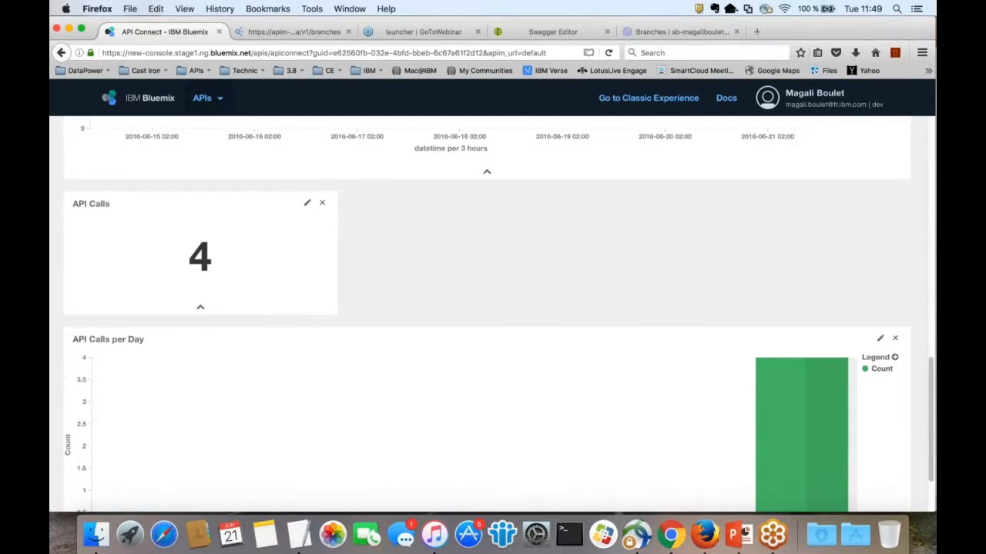
pyautogui.scroll(15, 487, 316)
pyautogui.scroll(5, 487, 316)
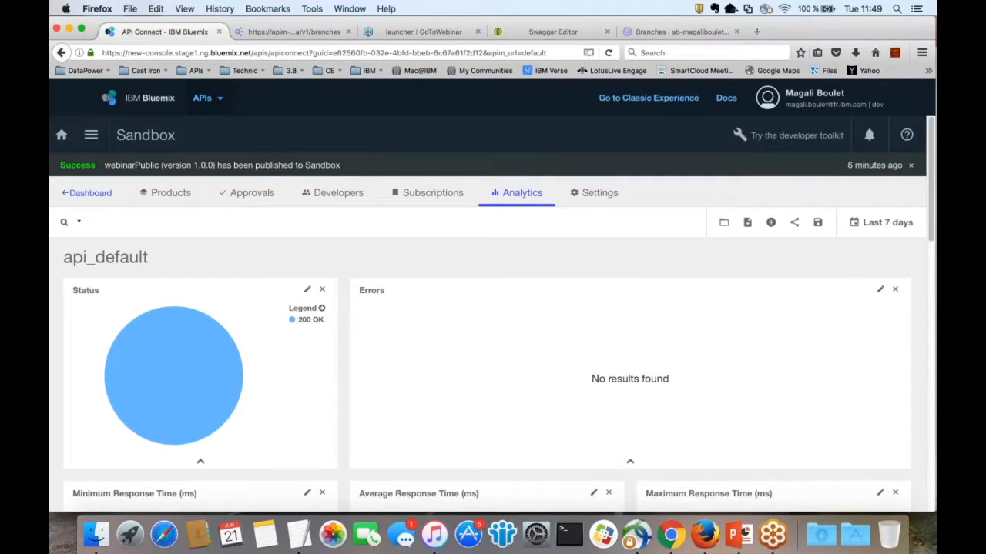
pyautogui.click(725, 223)
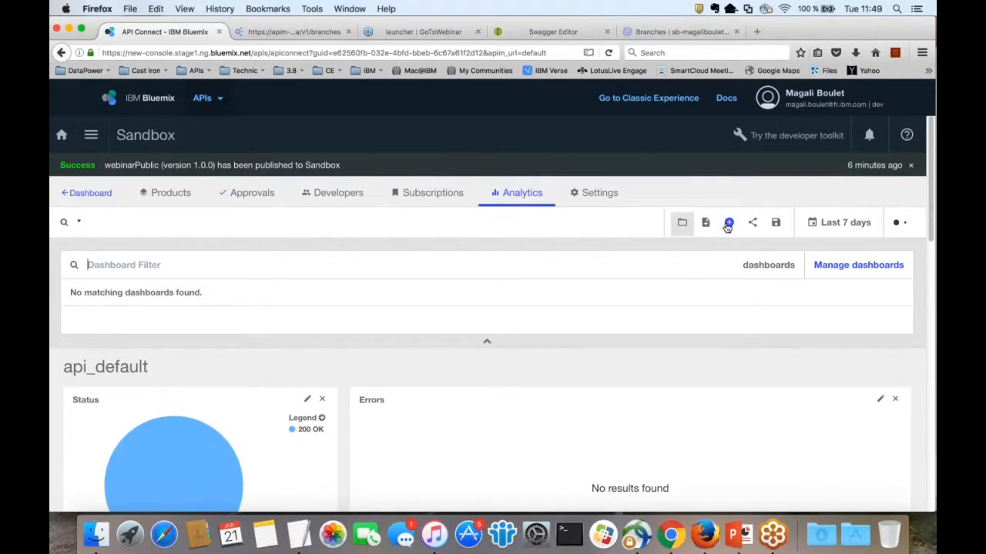
# Step: Browse the plan_default dashboard, then switch to portal_default with its Success Rate and Data Usage panels
pyautogui.click(105, 348)
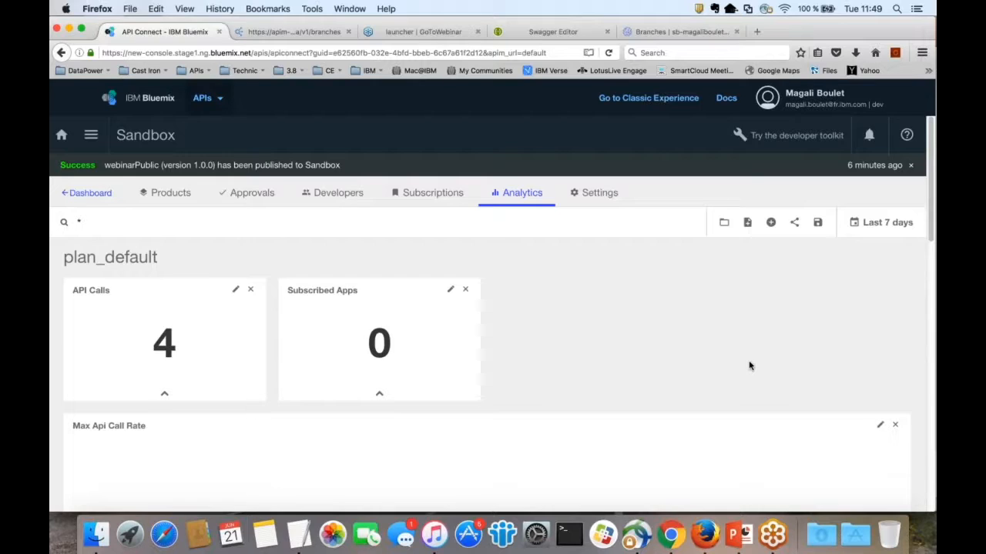
pyautogui.scroll(-10, 747, 367)
pyautogui.scroll(-5, 747, 367)
pyautogui.scroll(10, 747, 368)
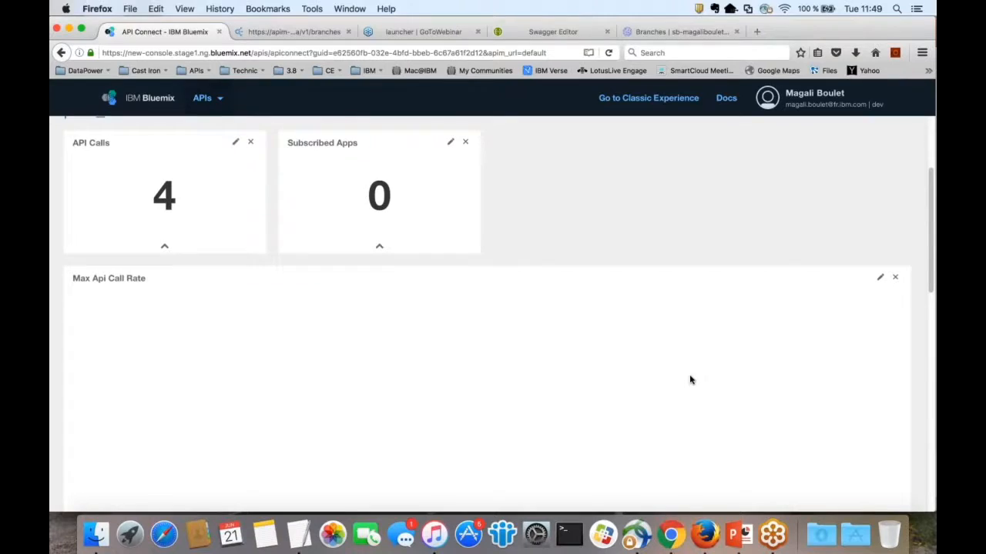
pyautogui.scroll(5, 690, 380)
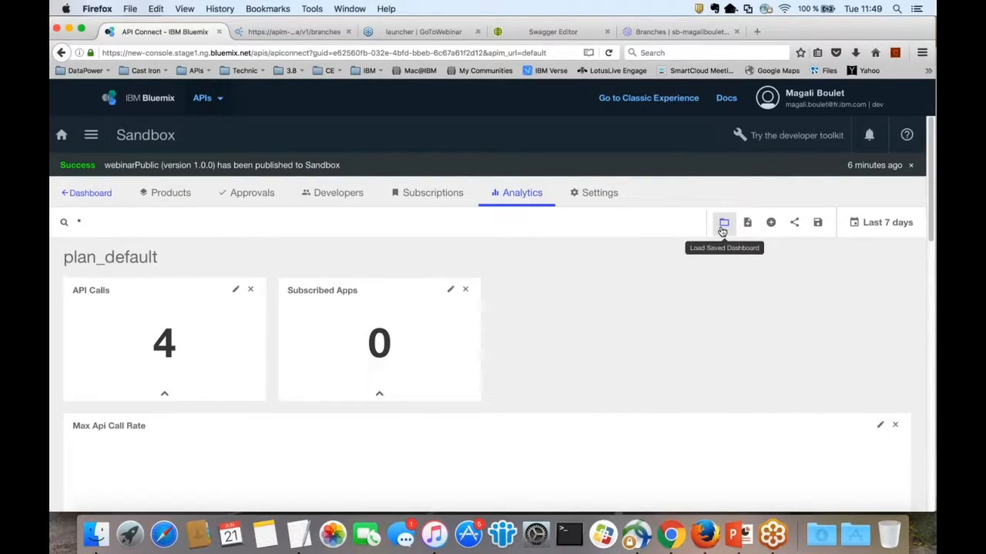
pyautogui.click(724, 225)
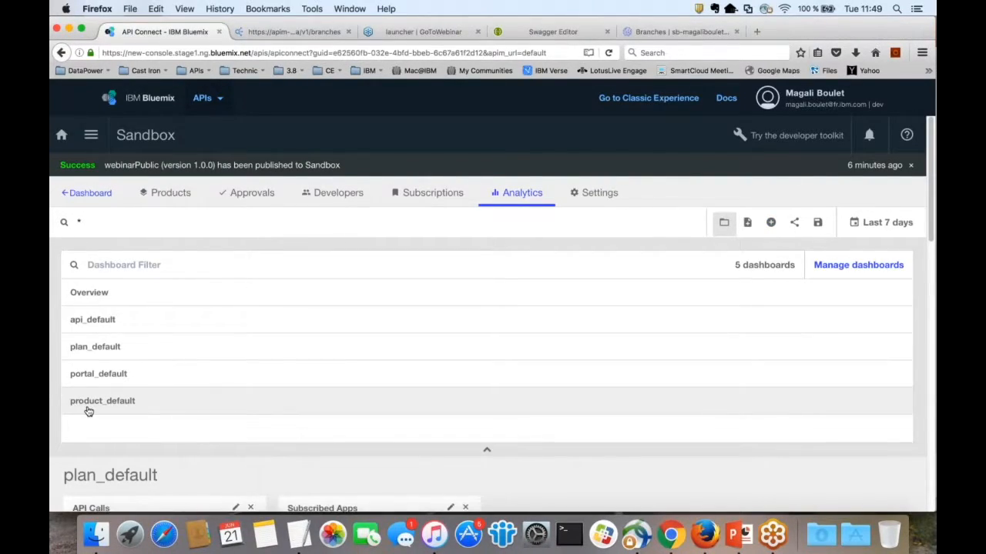
pyautogui.click(105, 375)
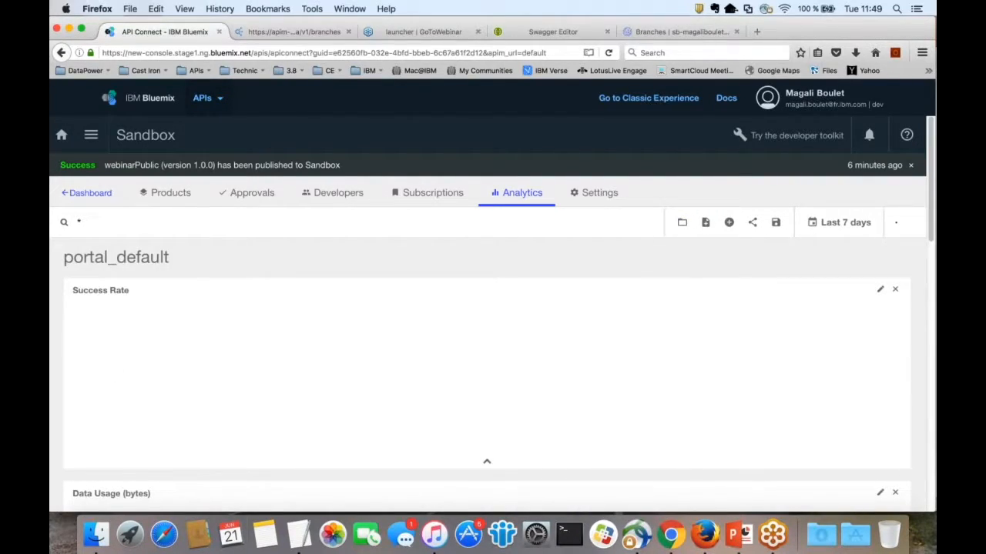
# Step: Load product_default and review its 1 developer organization, 4 API calls and June 21 calls per day
pyautogui.click(682, 223)
pyautogui.click(105, 402)
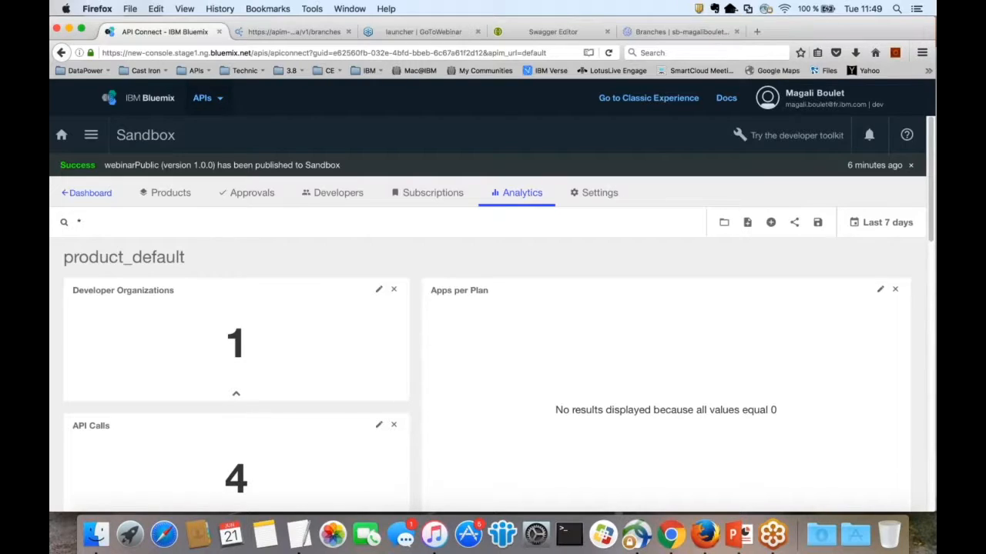
pyautogui.scroll(-1, 488, 306)
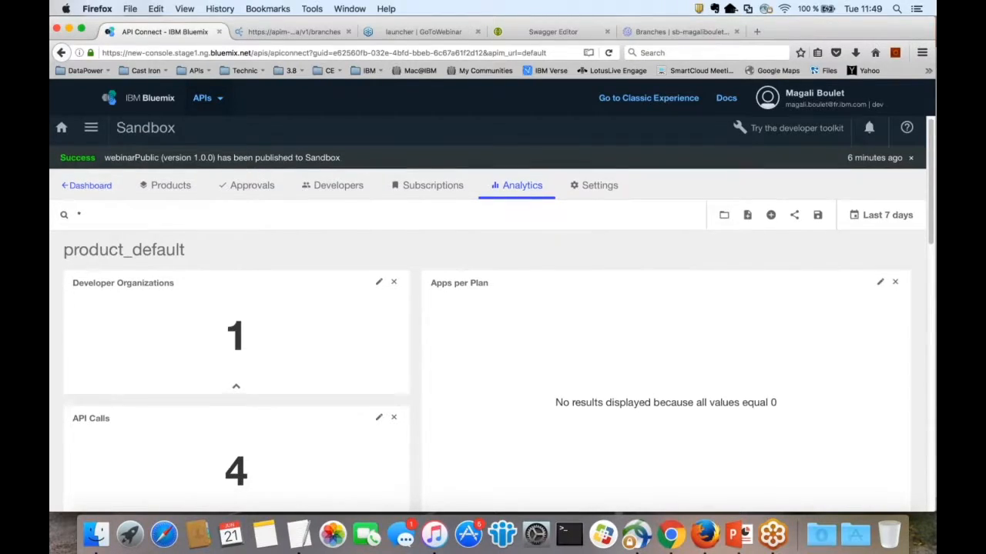
pyautogui.scroll(-1, 488, 308)
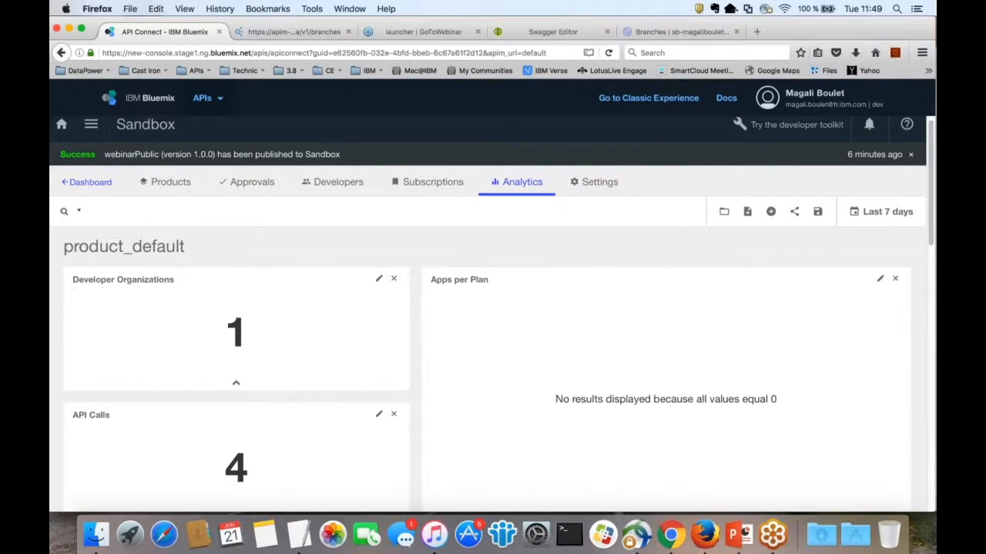
pyautogui.scroll(-1, 805, 391)
pyautogui.scroll(-5, 805, 391)
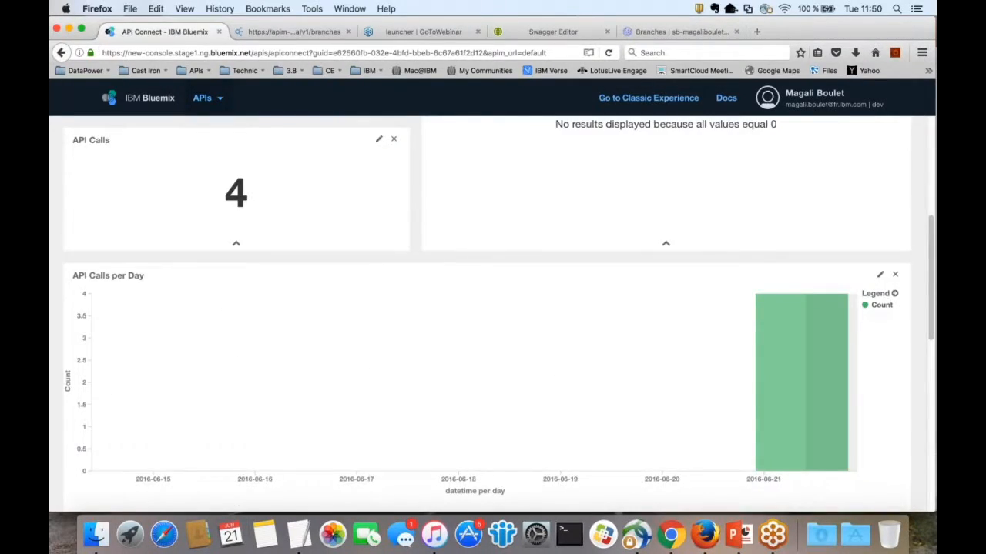
pyautogui.scroll(5, 264, 252)
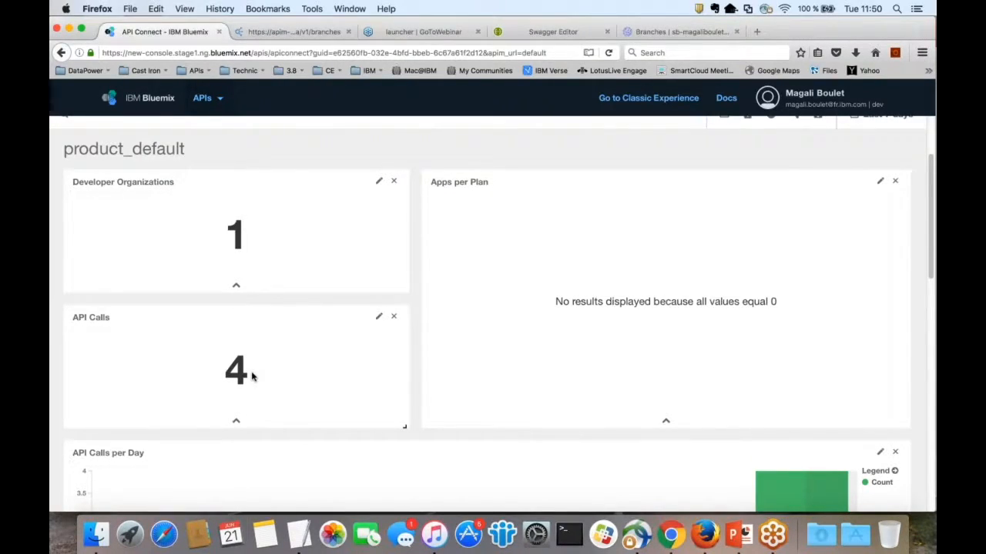
pyautogui.scroll(1, 254, 376)
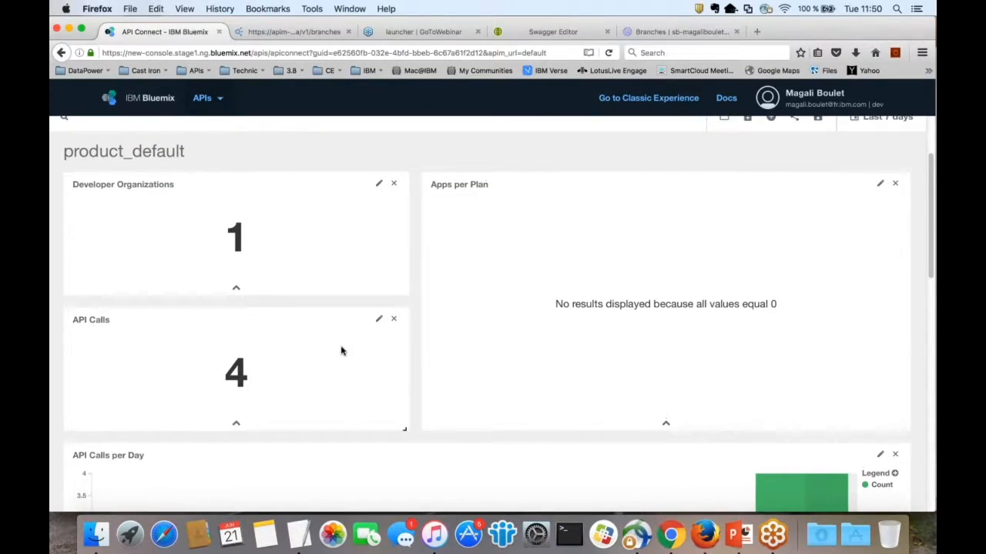
pyautogui.scroll(3, 342, 351)
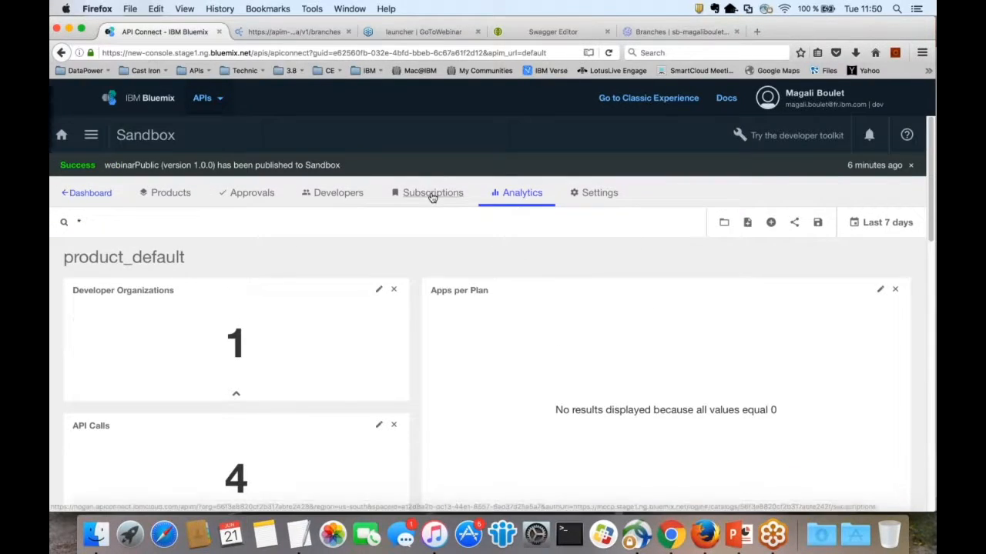
# Step: Review the Sandbox subscriptions (APIMGMT_TEST_APP with 2), then show the Developers list
pyautogui.click(432, 198)
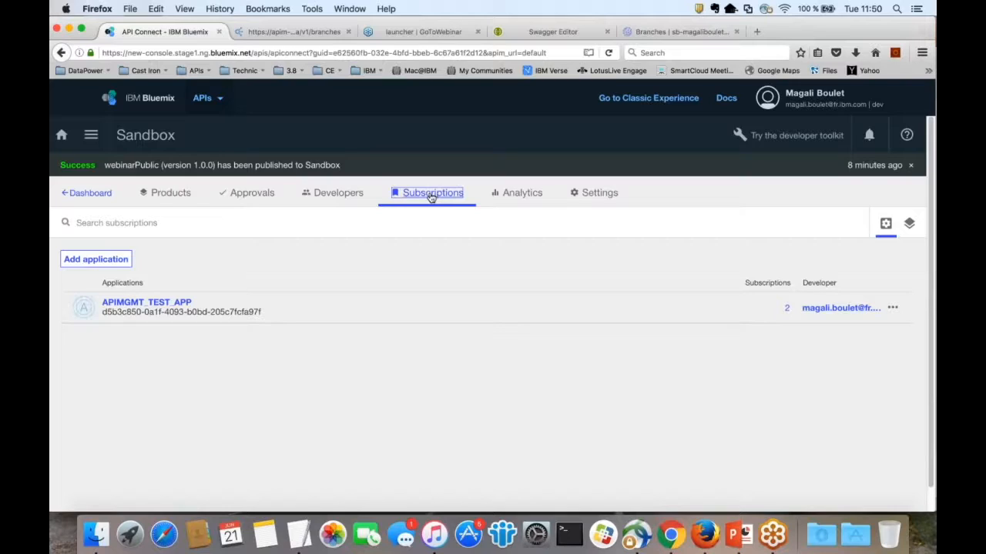
pyautogui.click(339, 198)
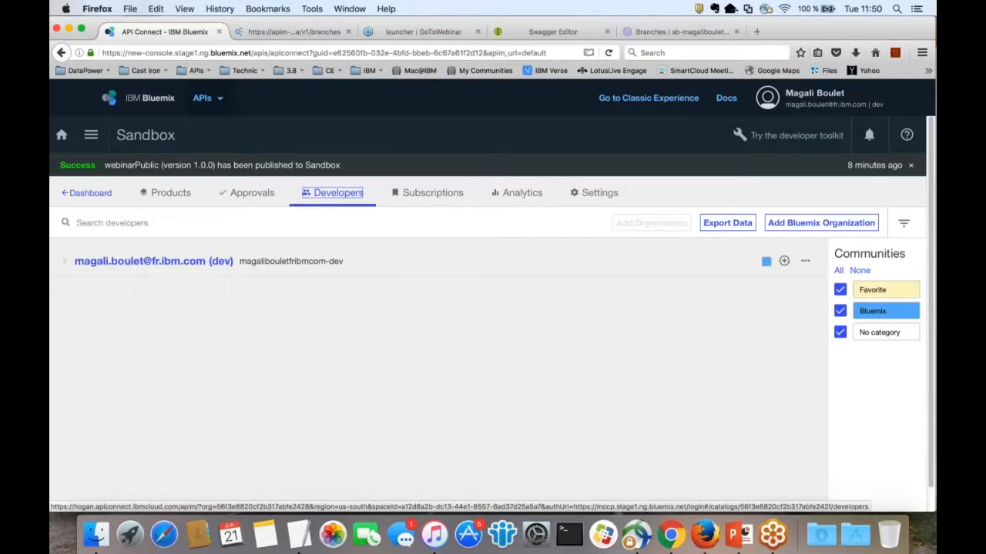
# Step: Inspect the developer organization's actions and community options unchanged, then view the empty Approvals queue
pyautogui.click(804, 261)
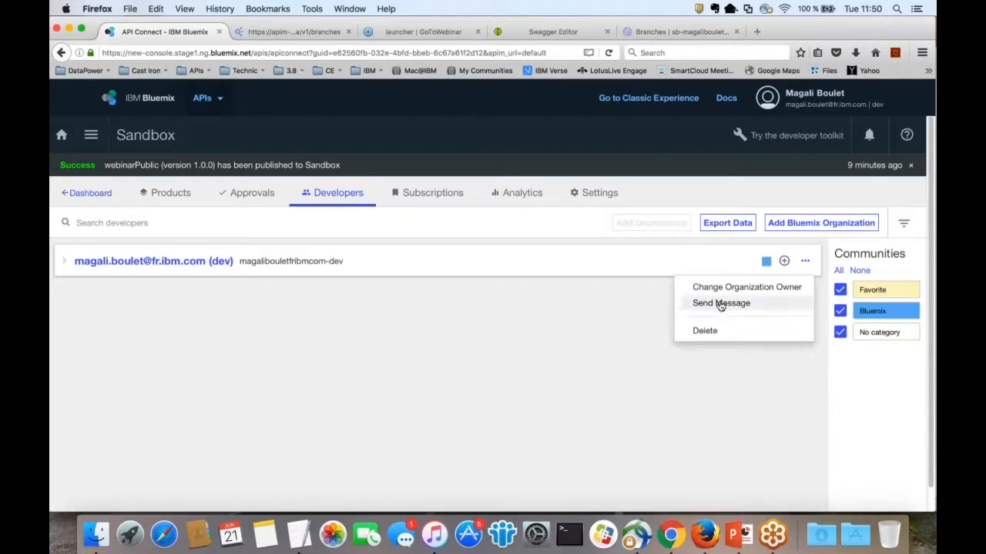
pyautogui.click(619, 365)
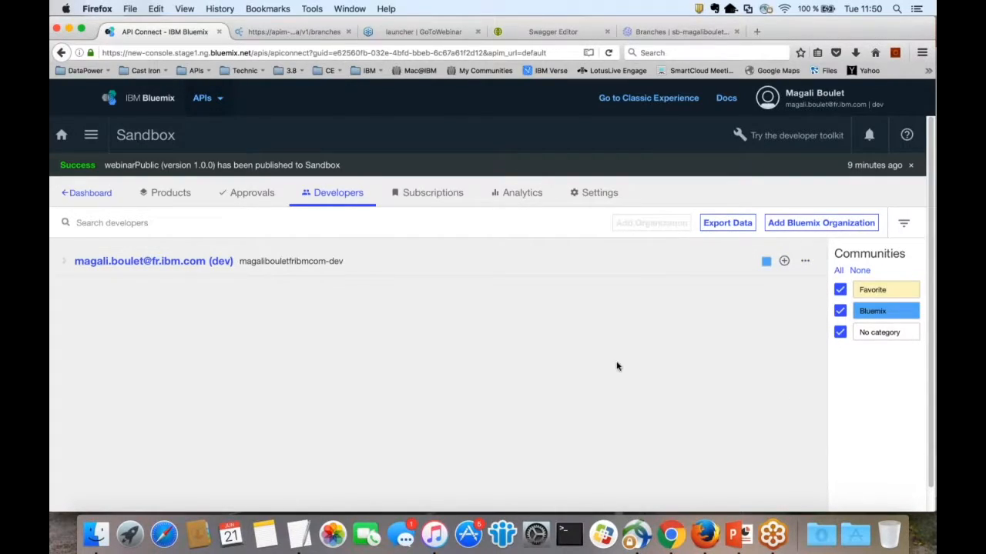
pyautogui.click(783, 260)
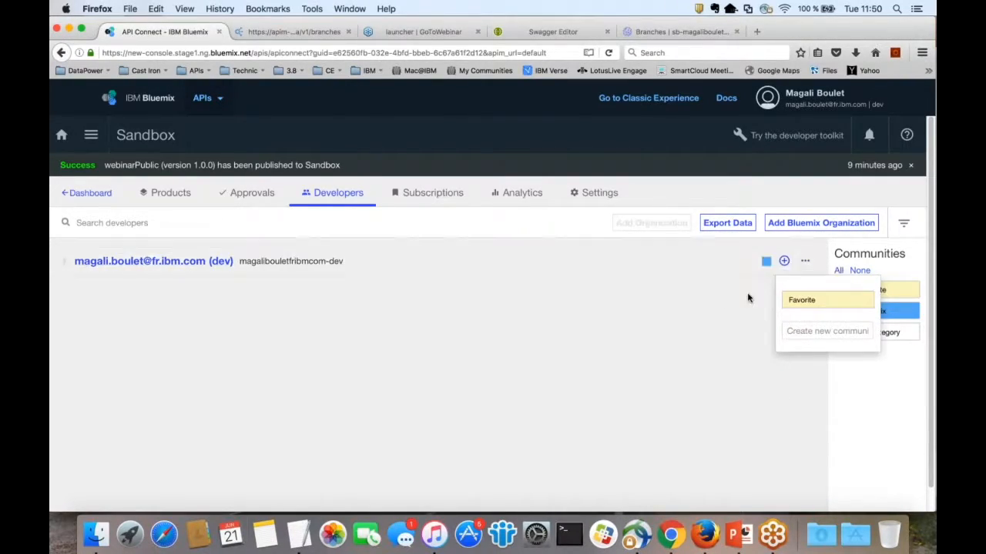
pyautogui.click(707, 326)
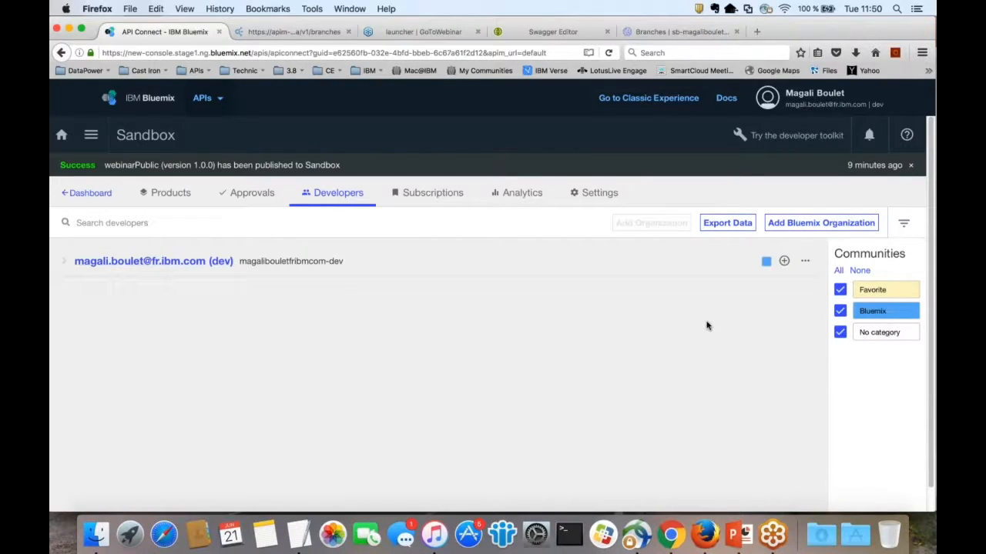
pyautogui.click(255, 192)
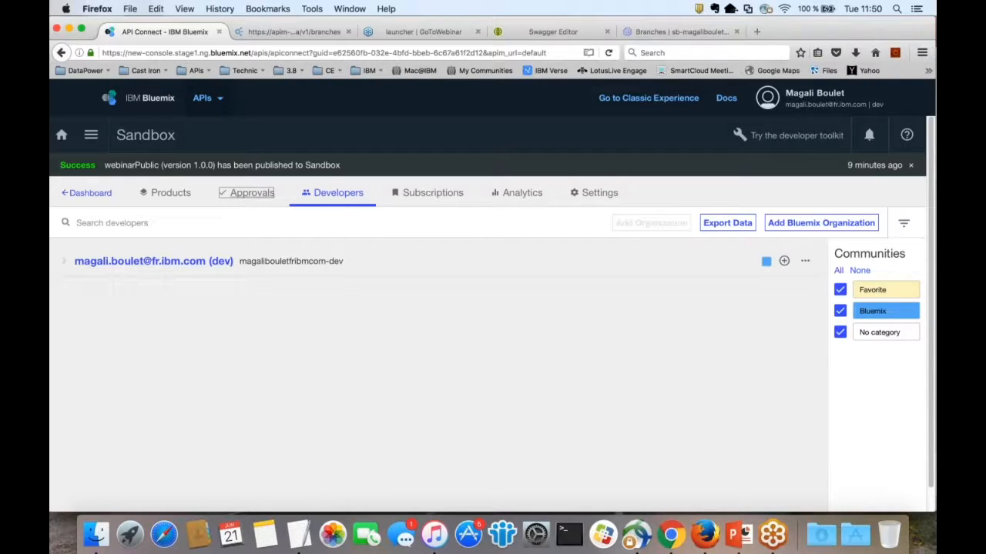